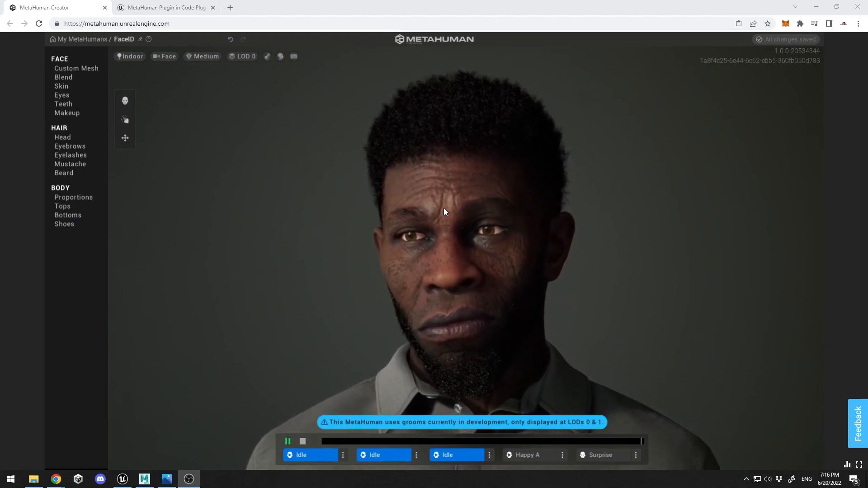
- View the FaceID MetaHuman from another angle and compare it with the reference portrait image
mouse_move(420, 249)
left_mouse_down()
mouse_move(608, 251)
mouse_move(420, 252)
left_mouse_up()
left_click(167, 479)
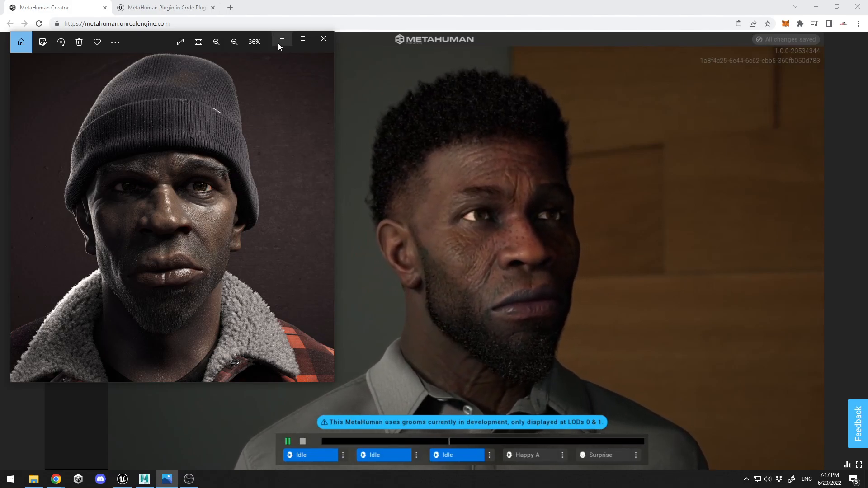
- Review the MetaHuman Plugin page on the Unreal Engine Marketplace
left_click(143, 10)
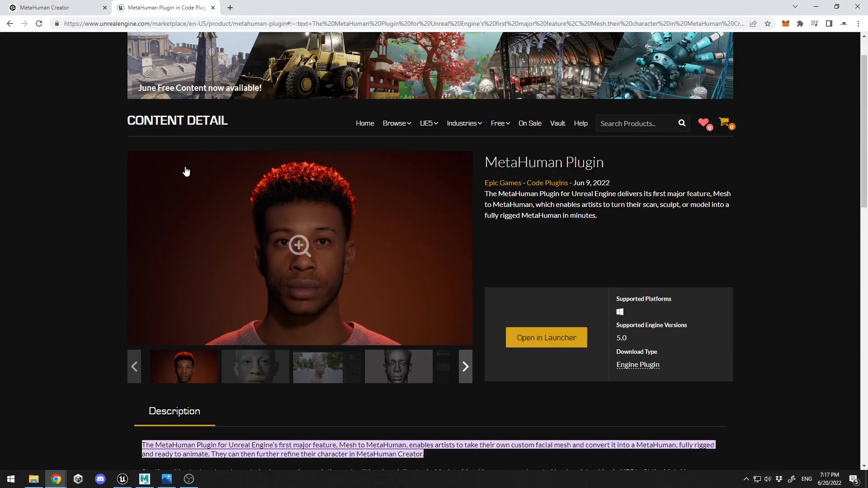
left_click_drag(614, 166, 505, 168)
left_click(486, 169)
scroll(462, 196, "up", 1)
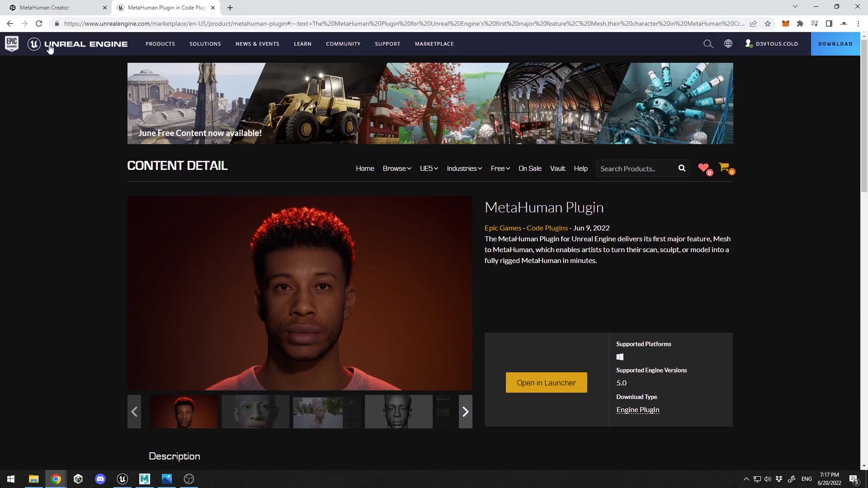
left_click_drag(619, 212, 489, 208)
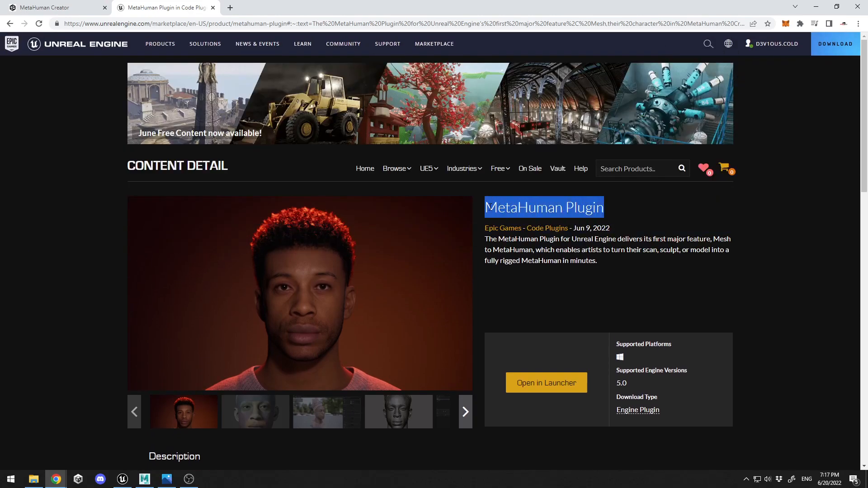
left_click(606, 217)
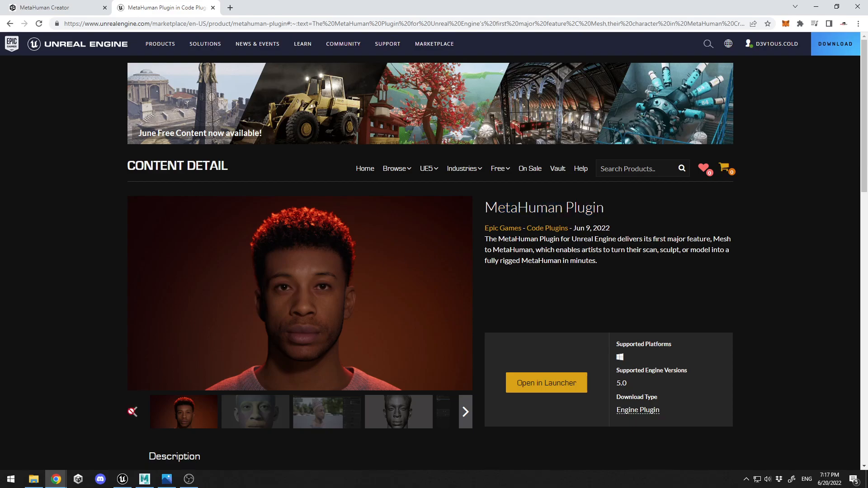
- Switch to the BluePrintMasterClass project in Unreal Editor and check whether the MetaHuman plugin is enabled
mouse_move(122, 479)
left_click(121, 437)
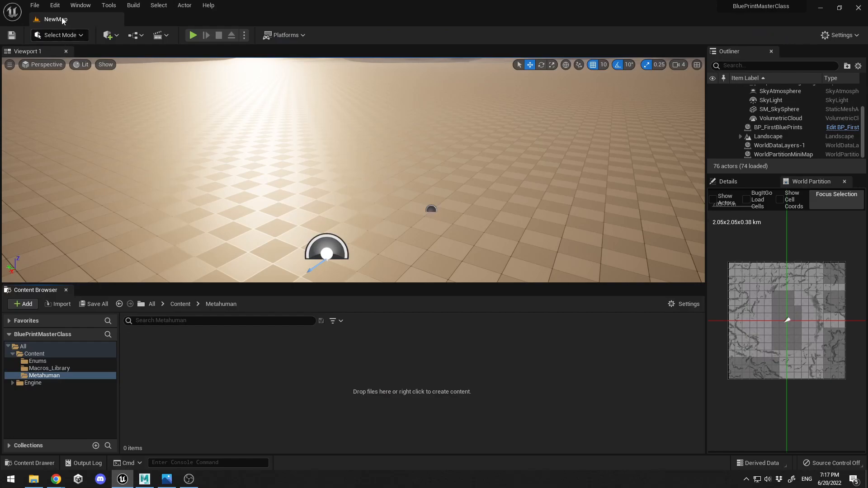
left_click(55, 5)
left_click(93, 151)
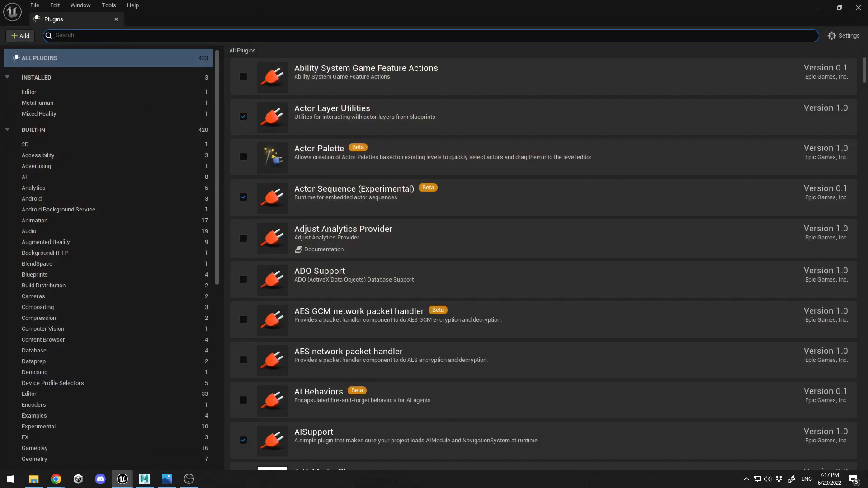
type("metahuman")
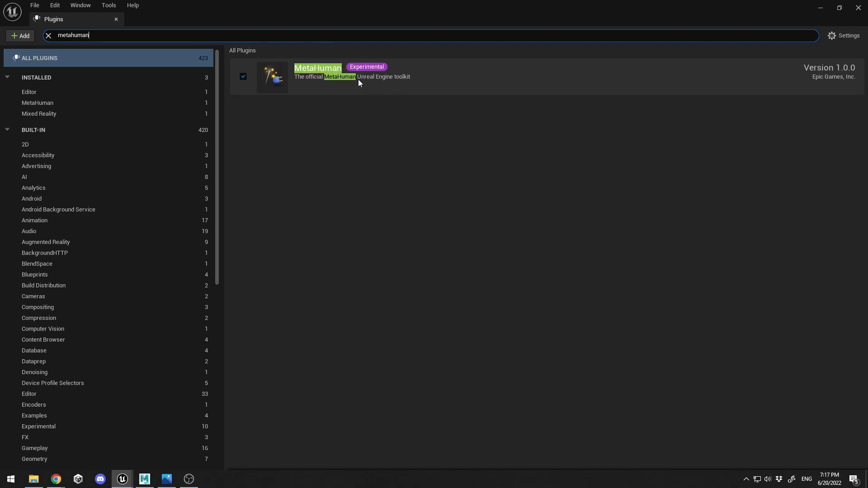
mouse_move(380, 72)
left_click(858, 8)
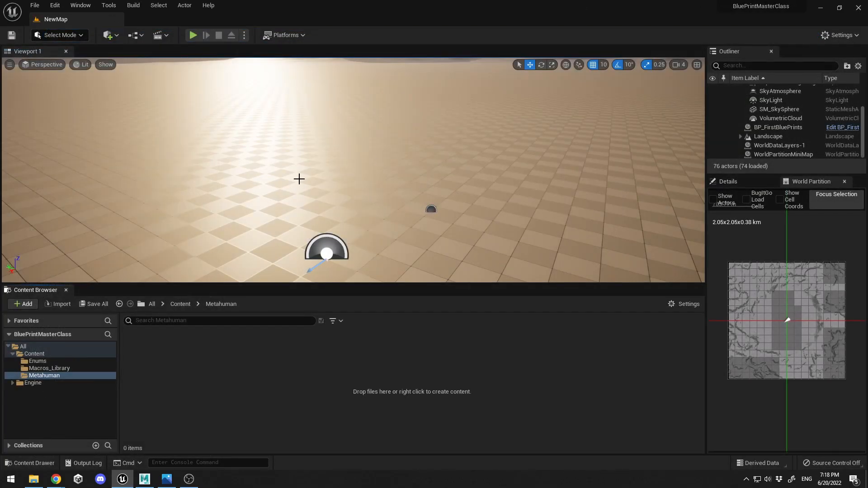
- Look at the reference portrait, and switch to Maya to inspect the head sculpt from several angles
left_click(166, 479)
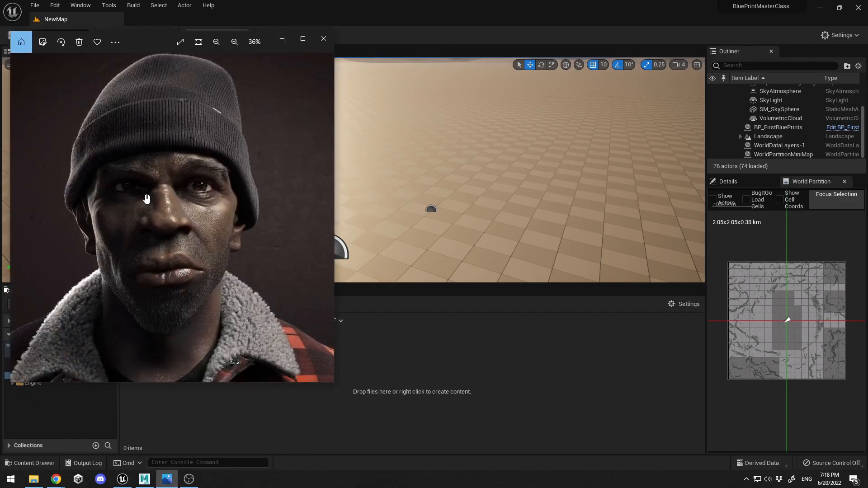
left_click(282, 39)
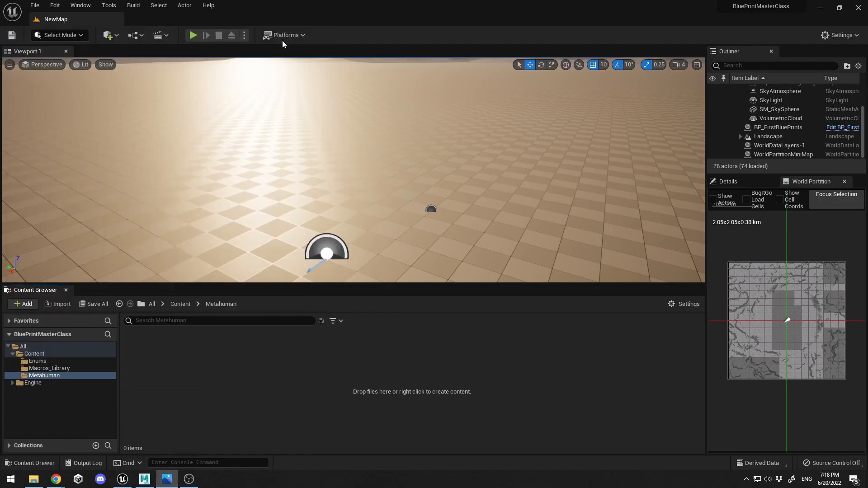
left_click(153, 481)
left_click_drag(496, 251, 608, 254, "alt")
left_click_drag(588, 280, 431, 212)
left_click(562, 196)
mouse_move(569, 199)
left_mouse_down("alt")
mouse_move(476, 208)
mouse_move(569, 213)
left_mouse_up("alt")
key("ctrl+z")
key("ctrl+z")
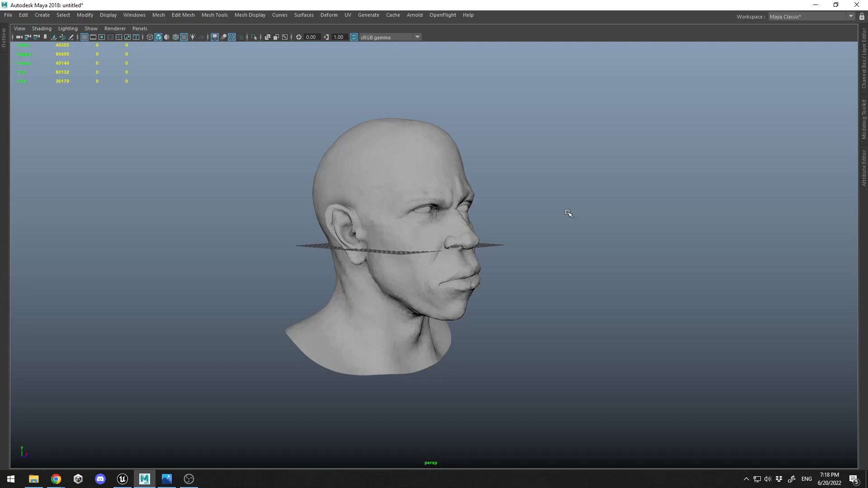
left_click_drag(568, 213, 465, 229, "alt")
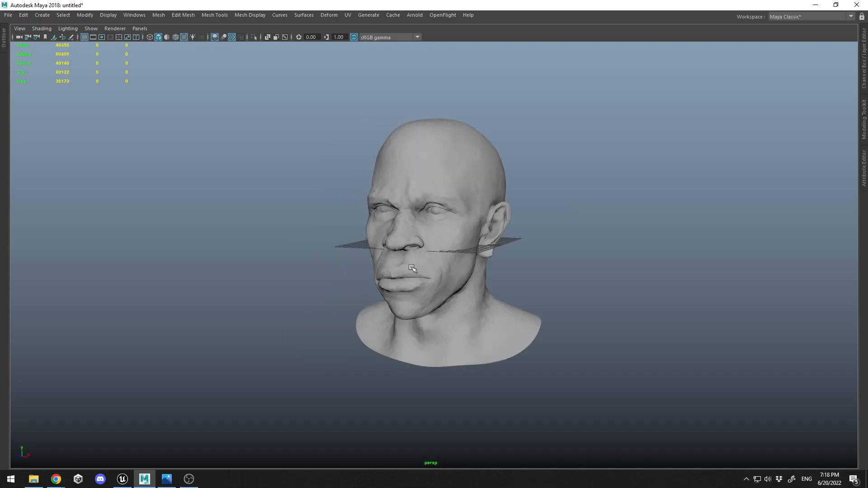
left_click(432, 219)
left_click(589, 218)
- Switch to Unreal Editor and import FACE.obj into the Metahuman folder as a static mesh with the default import options
left_click(122, 478)
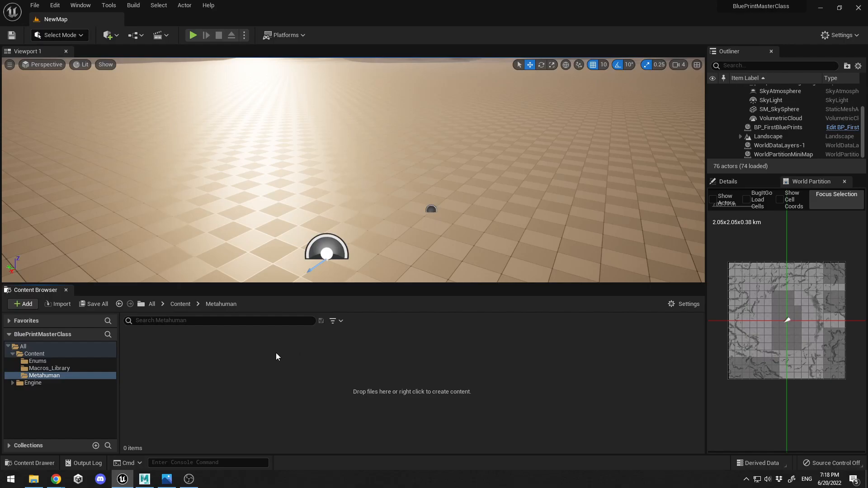
left_click(34, 479)
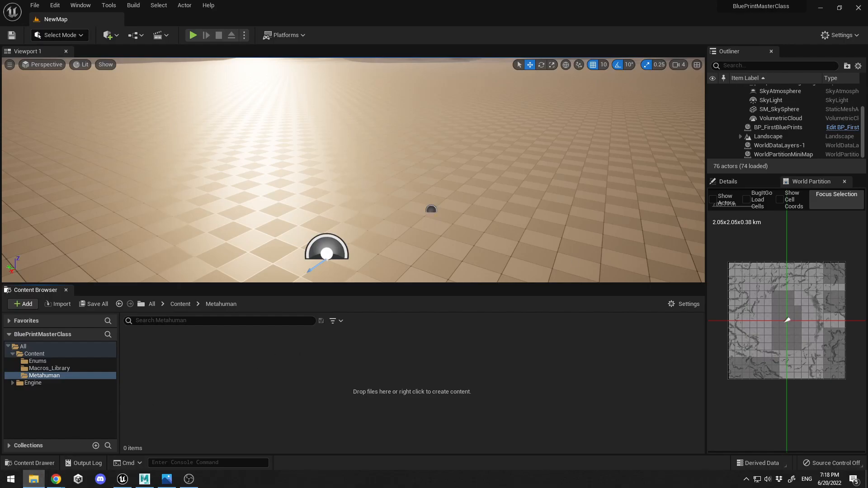
left_click_drag(272, 355, 156, 360)
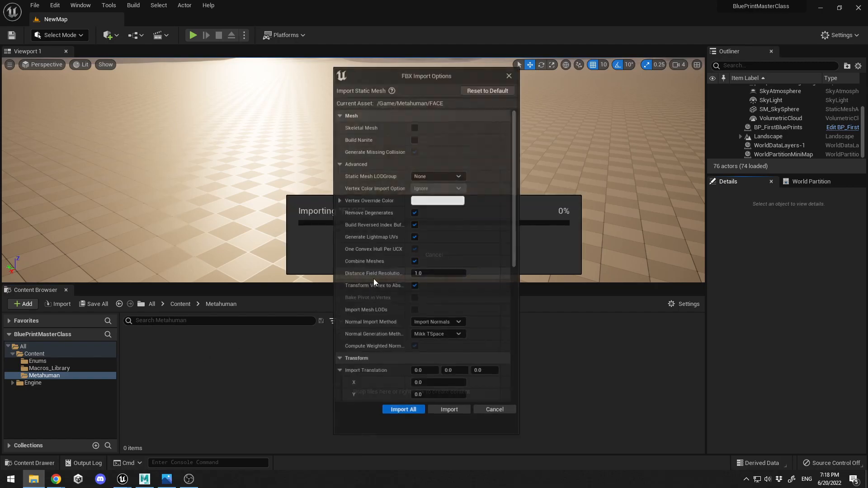
left_click(340, 164)
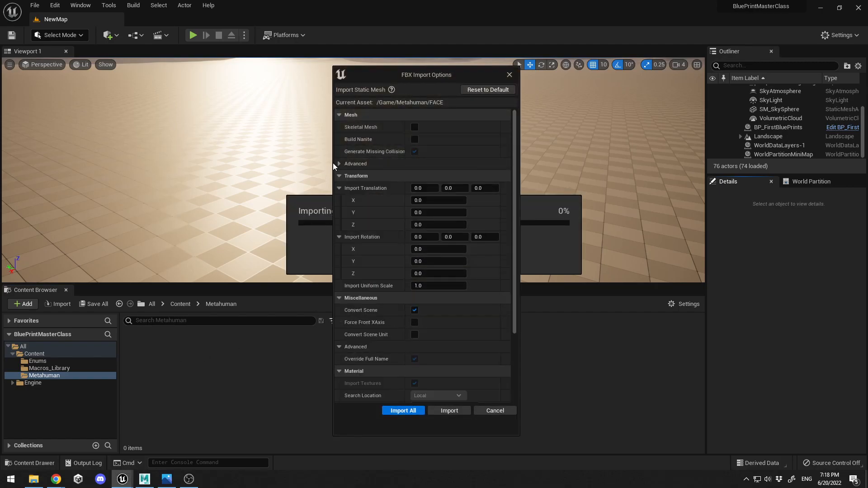
left_click(339, 175)
left_click(340, 188)
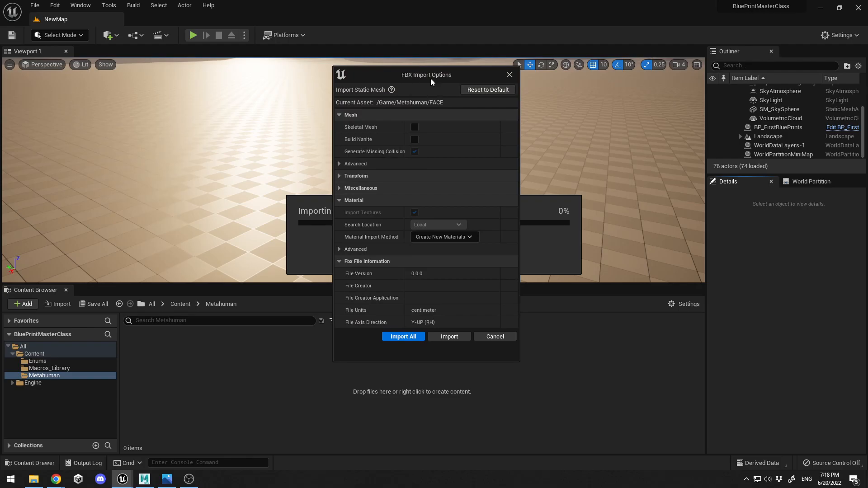
left_click(339, 164)
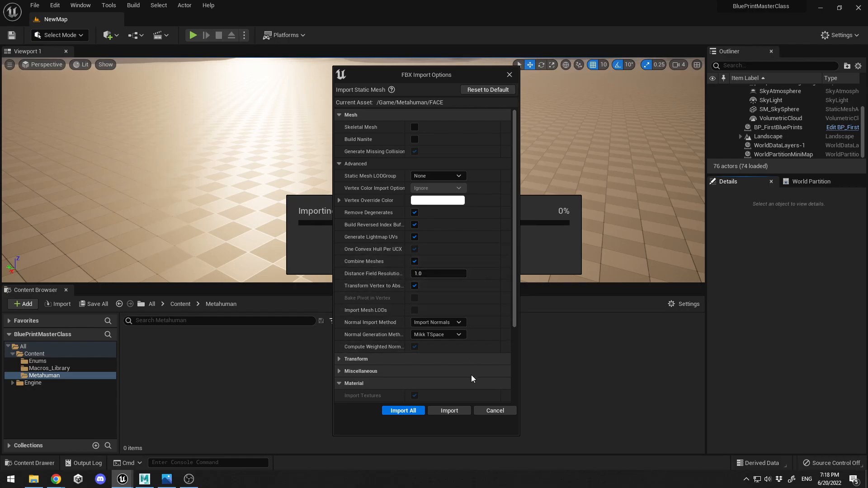
left_click(450, 411)
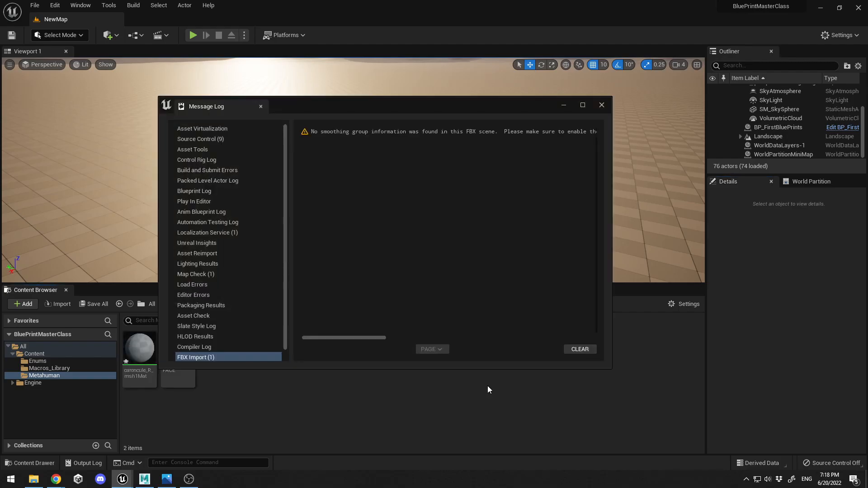
left_click(602, 107)
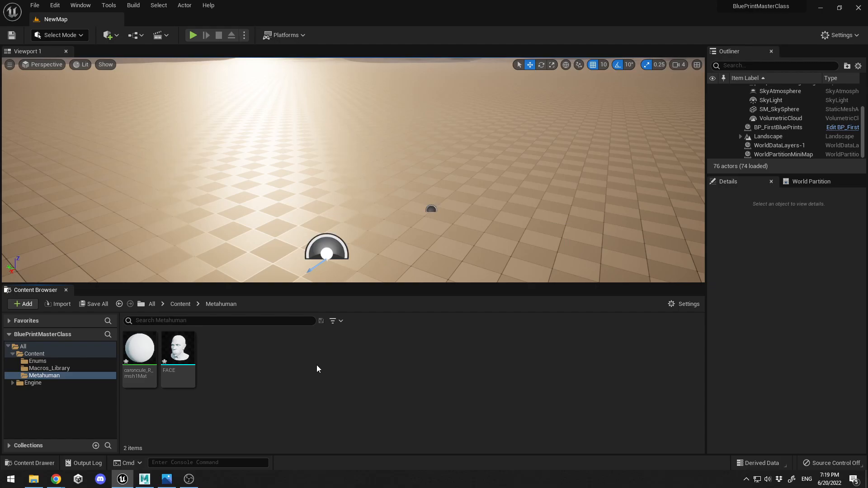
- Create a MetaHuman Identity asset named FaceID in the Metahuman folder
right_click(298, 353)
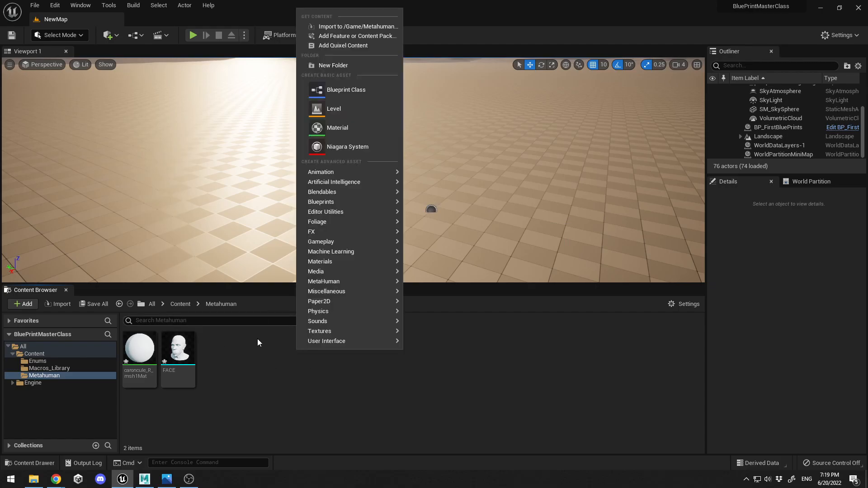
mouse_move(329, 279)
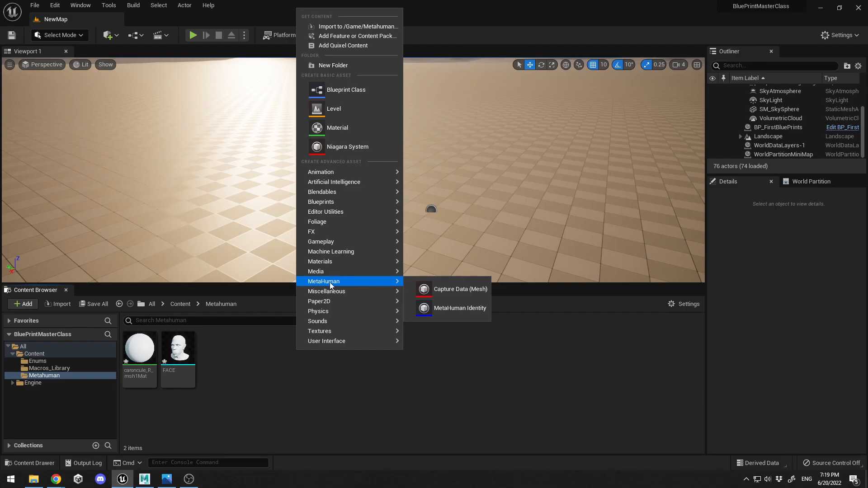
left_click(472, 310)
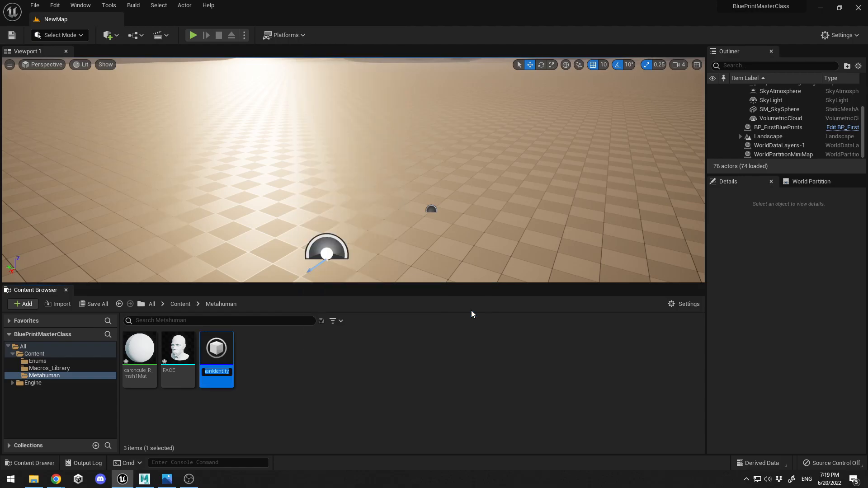
type("FaceID")
key("Return")
- Open the FaceID identity in a maximized editor window and create its components from the FACE static mesh
double_click(218, 349)
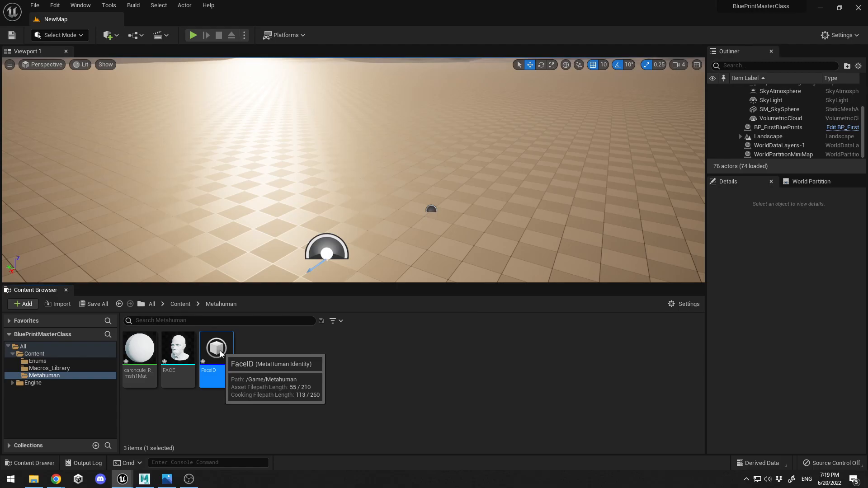
left_click_drag(817, 56, 285, 86)
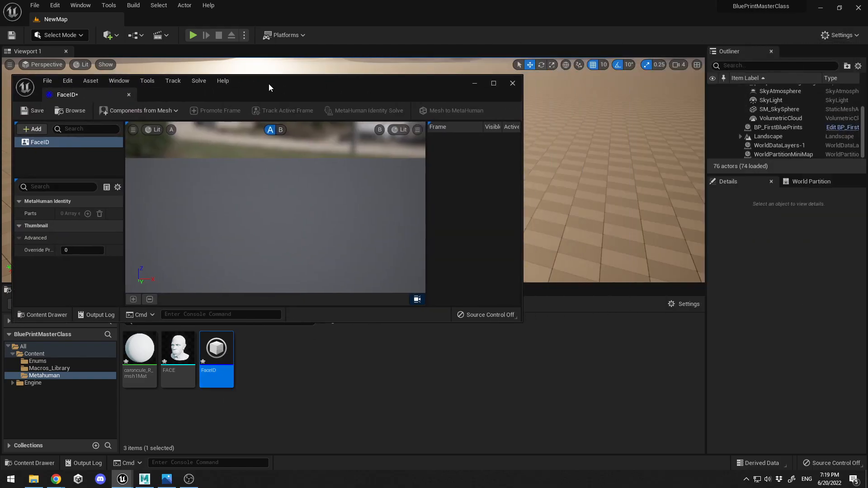
double_click(291, 83)
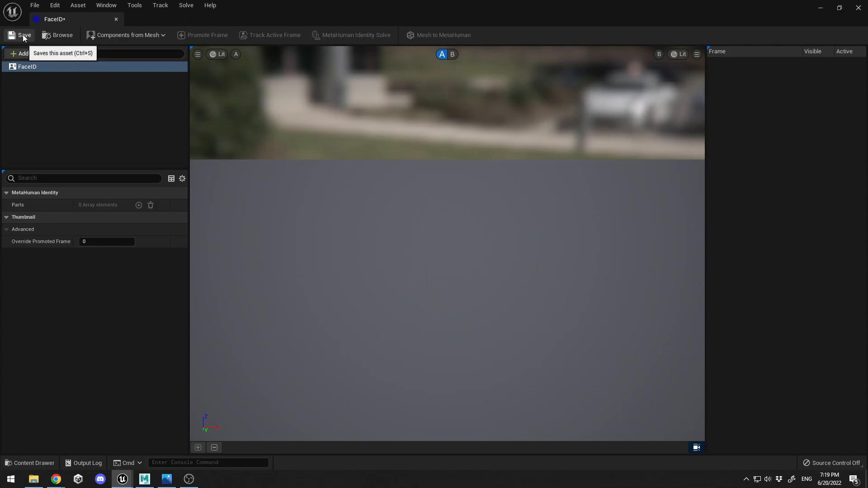
left_click(138, 38)
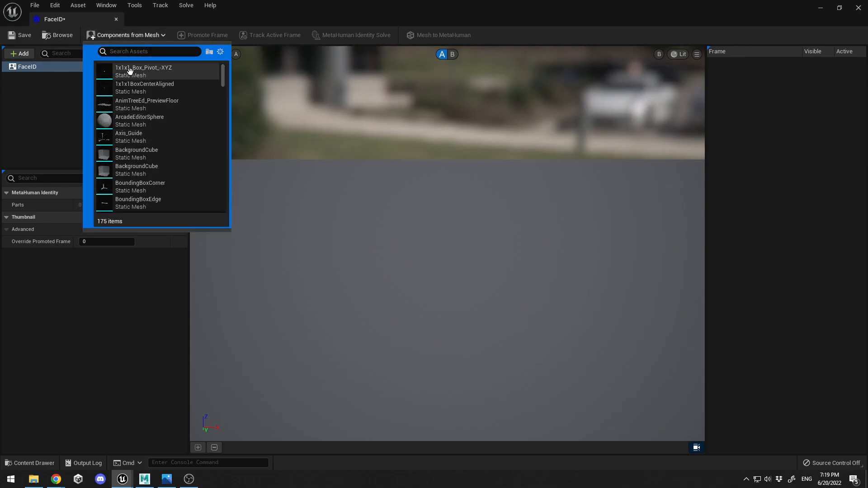
type("face")
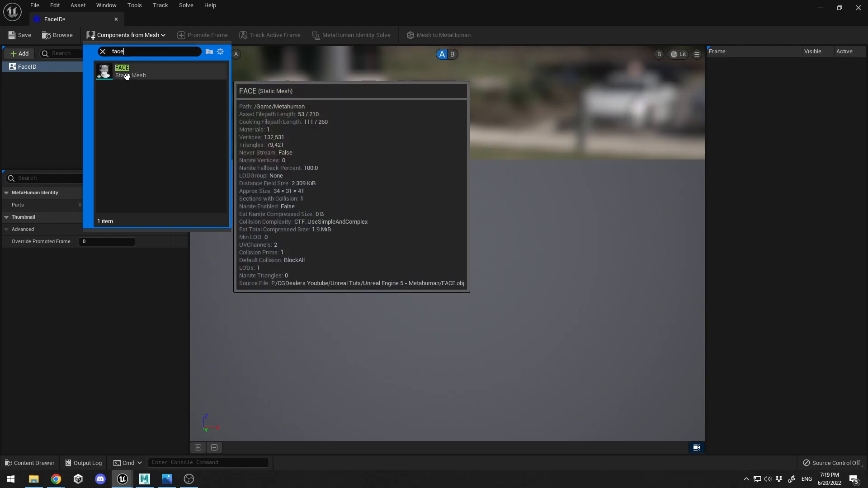
left_click(127, 76)
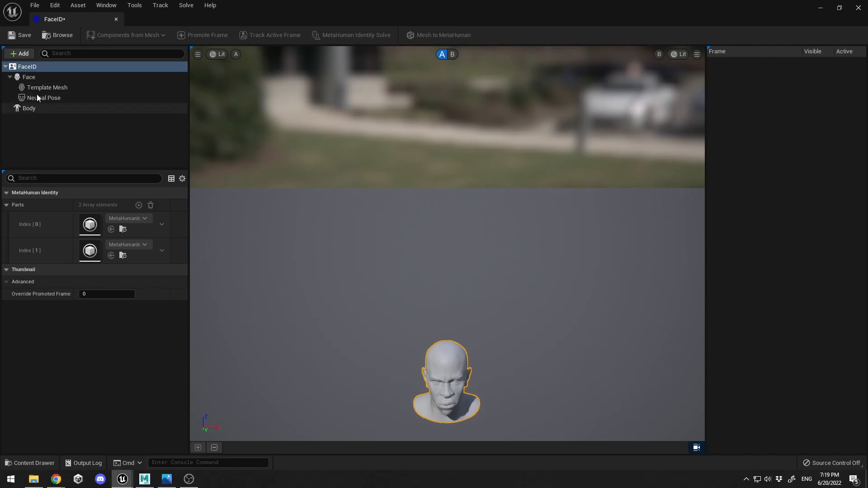
- Frame the head mesh front-on and close up in the FaceID viewport
middle_click_drag(530, 274, 507, 409)
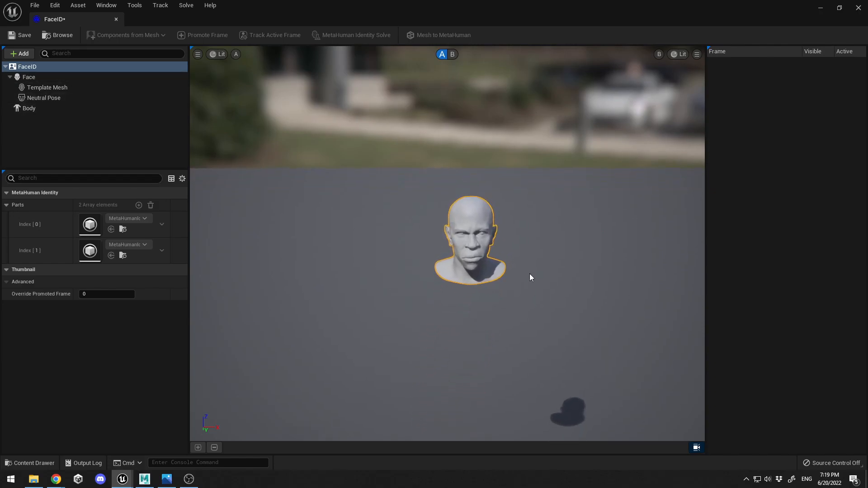
right_click_drag(530, 274, 511, 206)
key("w")
key("s")
key("w")
key("s")
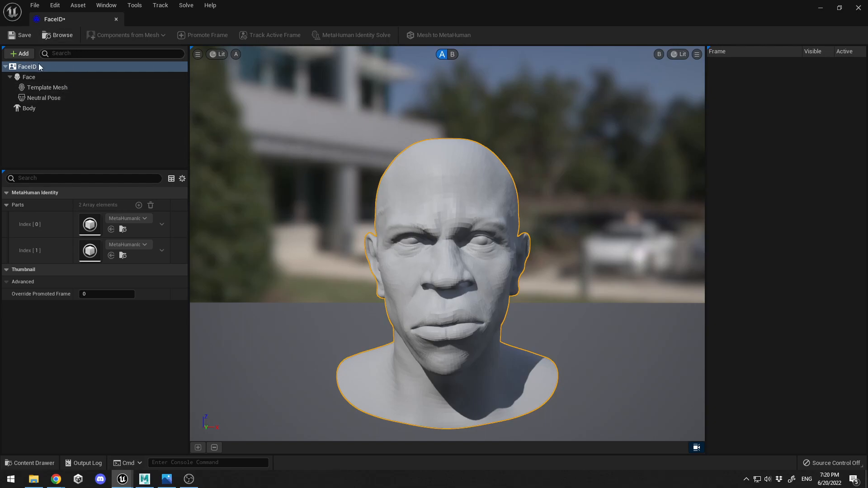
- Review the Face and Template Mesh components of FaceID and select its Neutral Pose
left_click(37, 80)
left_click(48, 88)
left_click(50, 99)
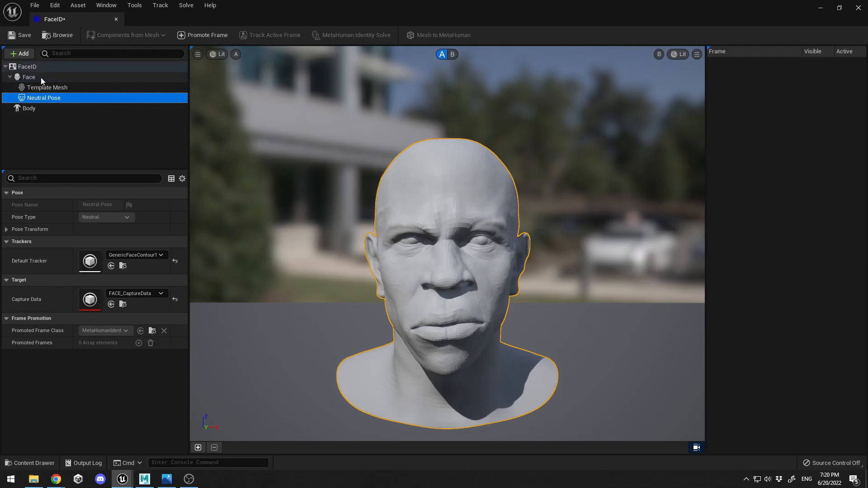
left_click(34, 86)
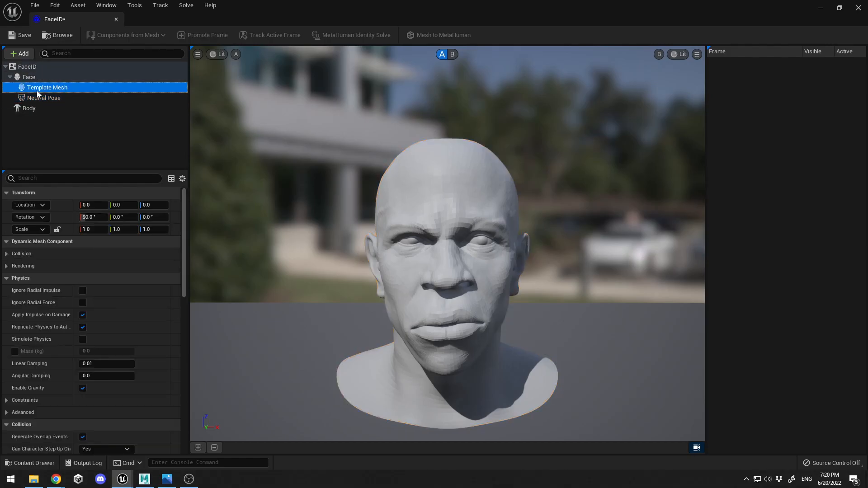
left_click(45, 98)
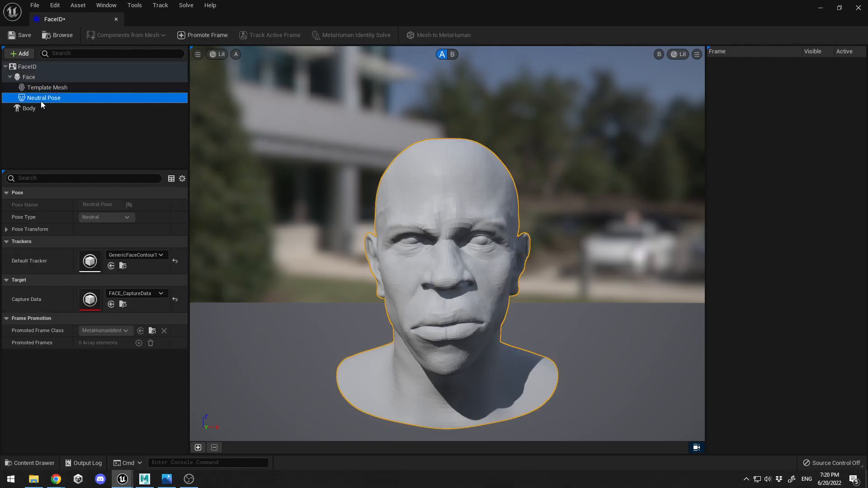
- Check the Body component's presets, reselect the Neutral Pose and frame the head mesh front-on so the face fills the viewport
left_click(28, 107)
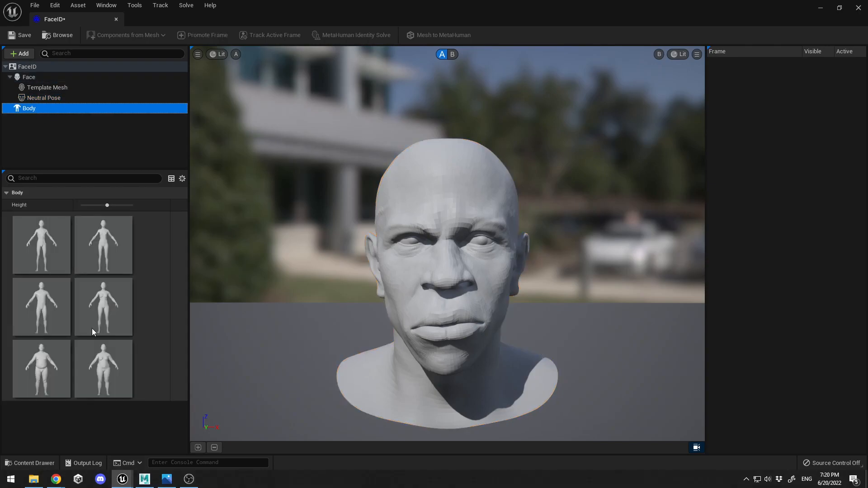
left_click(47, 99)
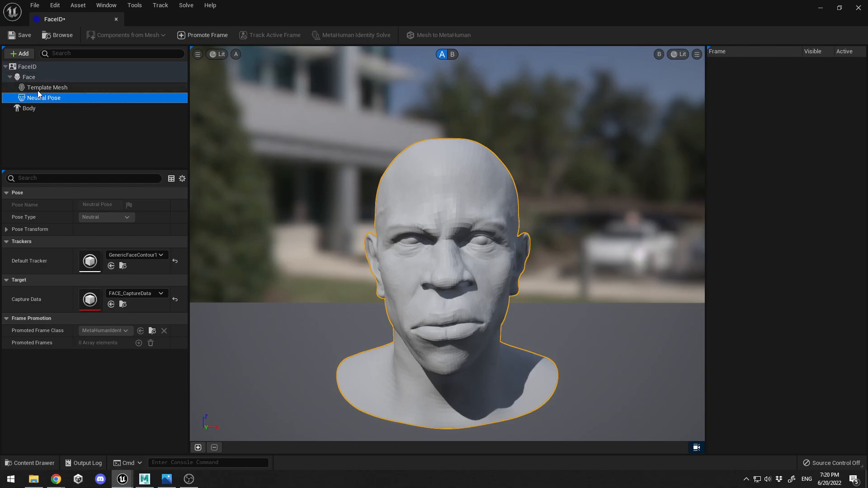
right_click_drag(501, 230, 510, 272)
right_click_drag(447, 245, 440, 188)
key("w")
key("a")
key("d")
key("a")
key("d")
right_click_drag(513, 234, 486, 240)
key("w")
key("w")
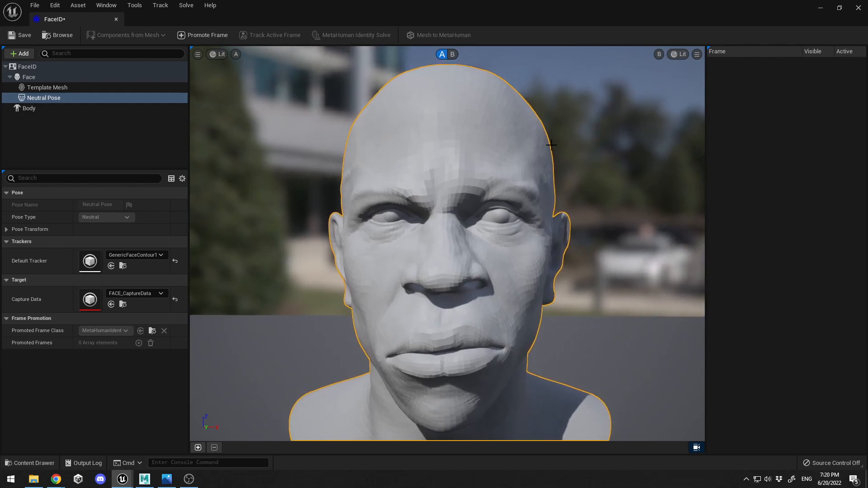
- Promote the current view of the head to a frame and name it Front
left_click(198, 447)
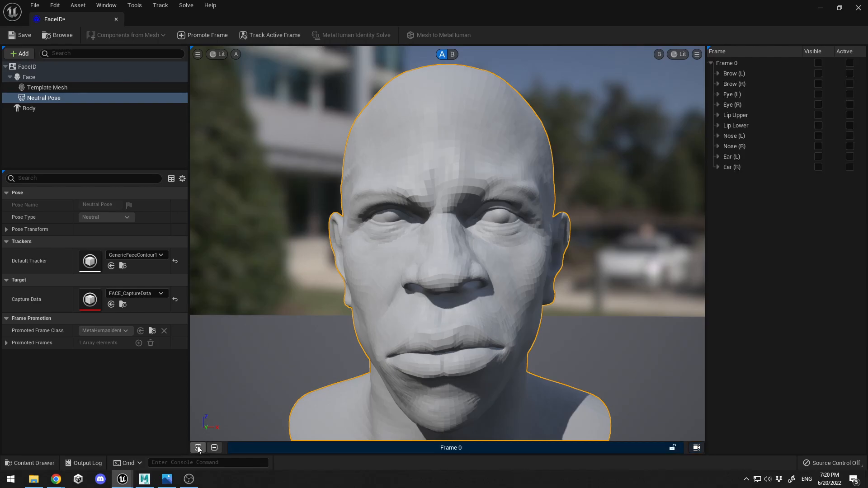
double_click(454, 447)
type("Front")
key("Return")
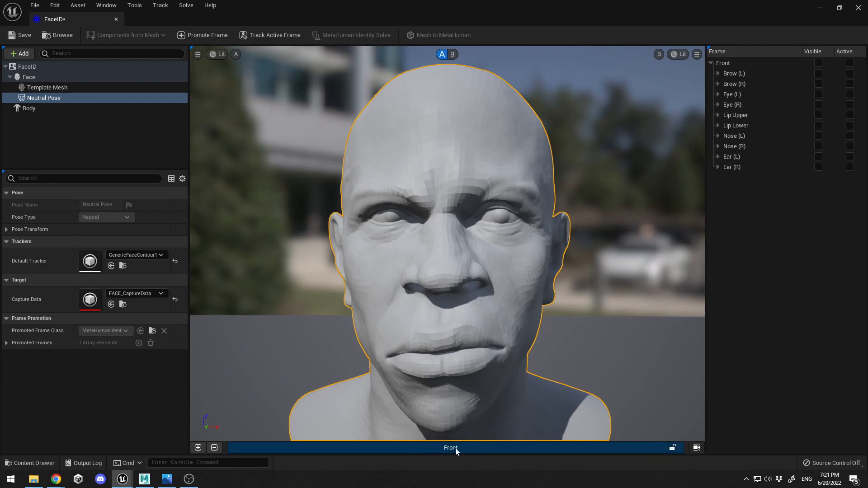
- Turn autotracking on for the Front frame and lock its camera
right_click(498, 446)
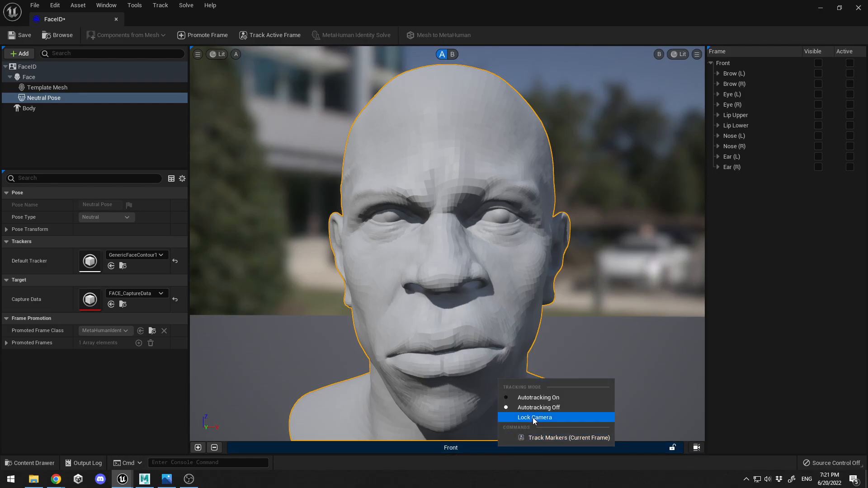
left_click(553, 399)
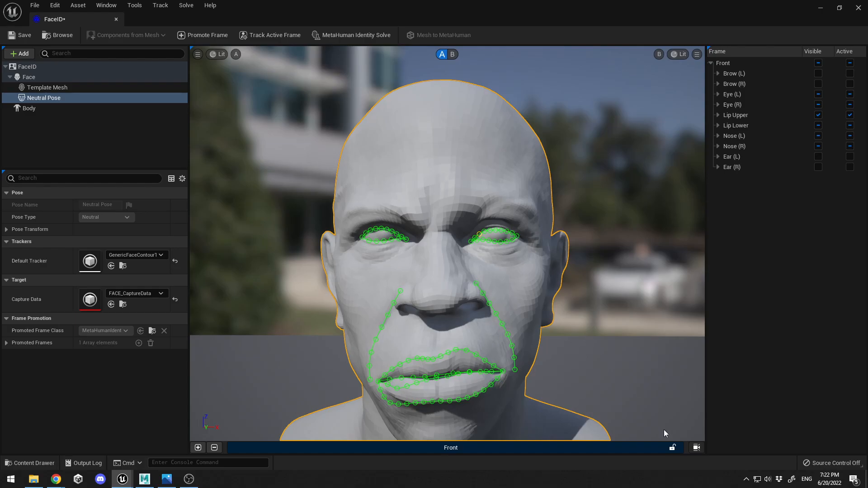
right_click(617, 448)
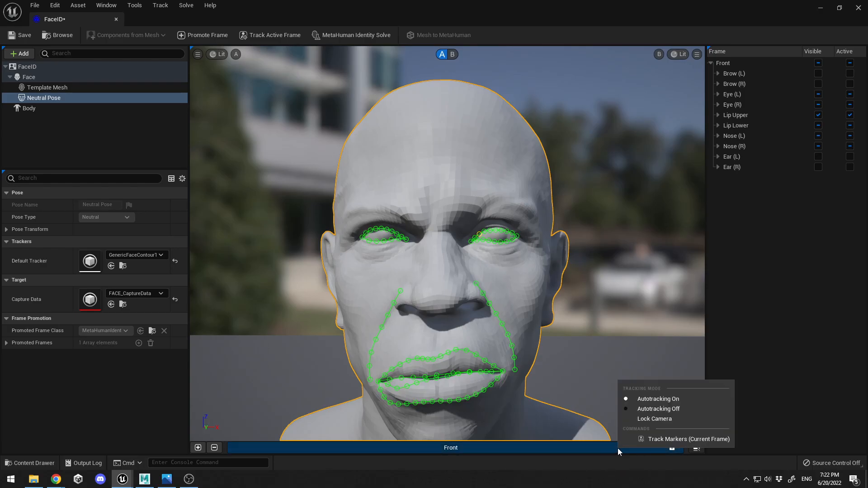
left_click(647, 421)
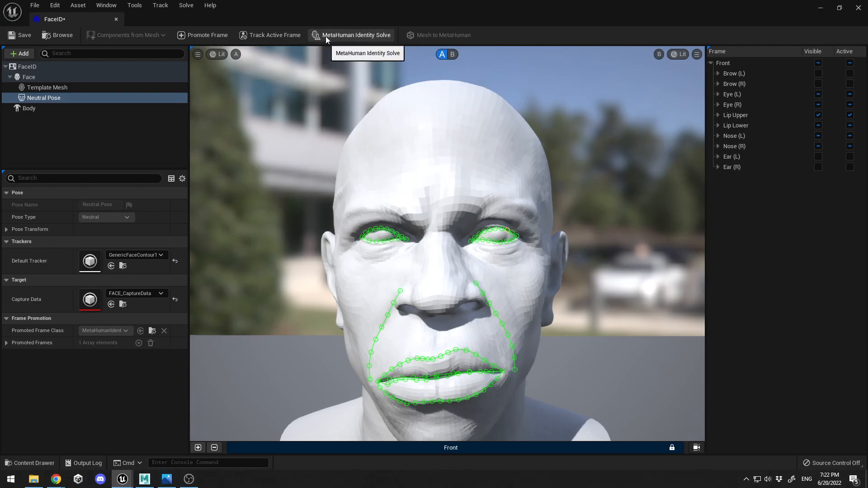
- Run MetaHuman Identity Solve and overlay the Template Mesh on the head in view A with the free camera
left_click(372, 37)
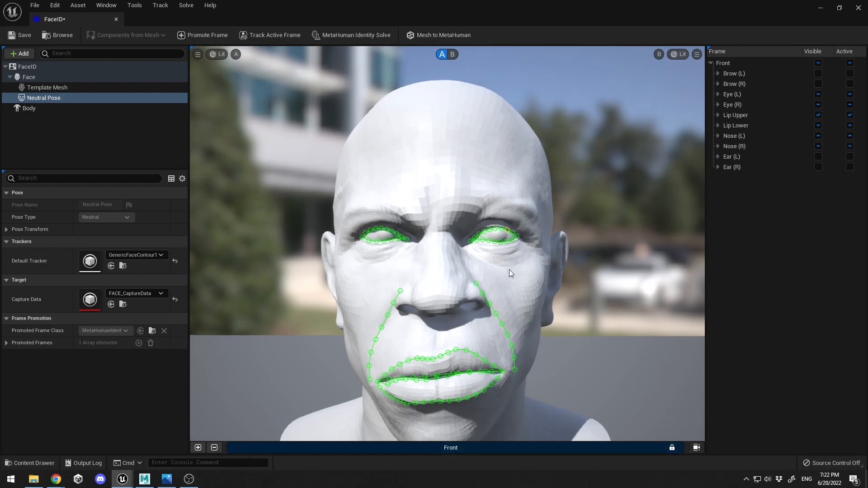
left_click(696, 448)
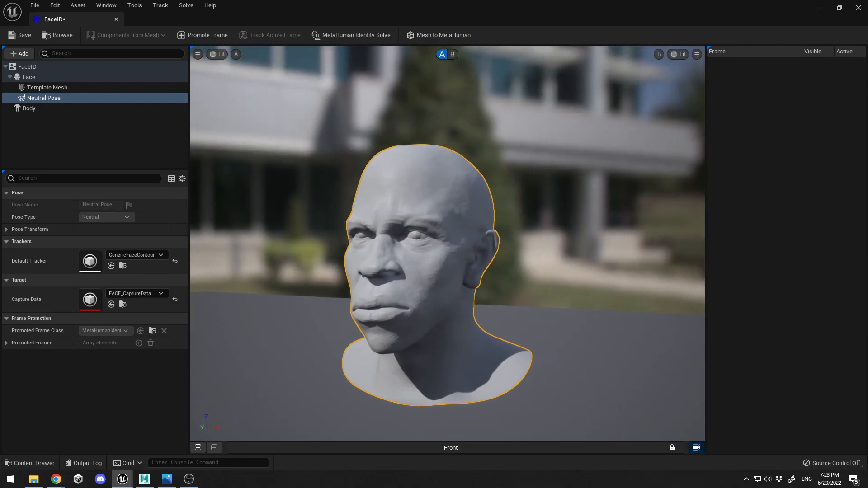
left_click_drag(355, 208, 342, 208, "alt")
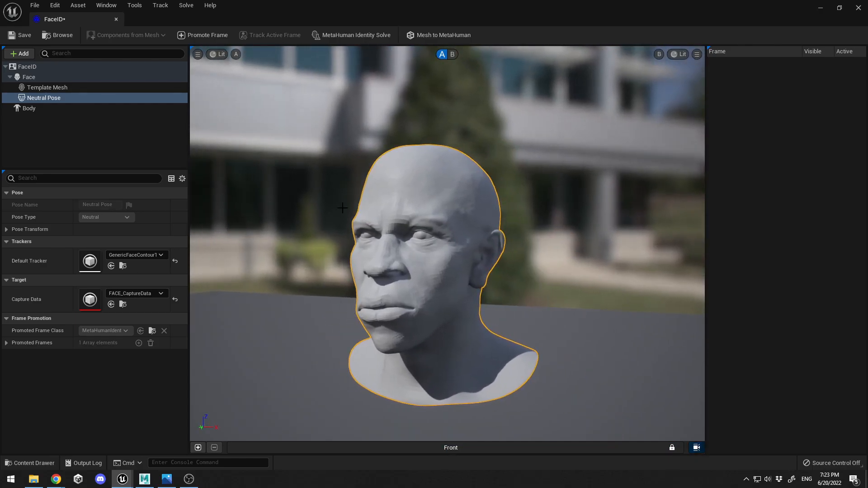
left_click(237, 55)
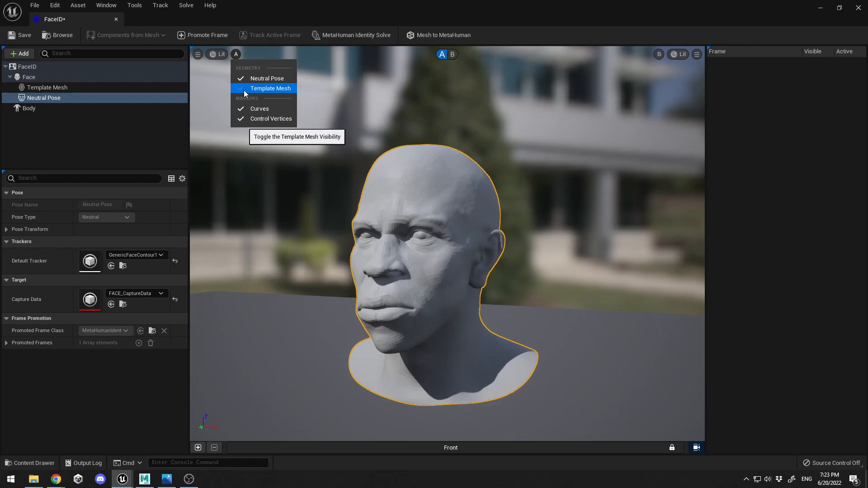
left_click(266, 89)
right_click_drag(493, 158, 476, 175)
middle_click_drag(402, 70, 394, 70)
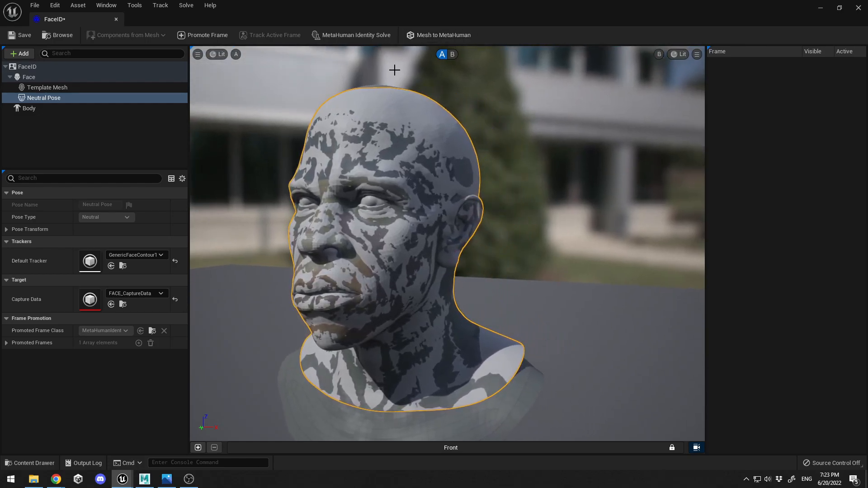
- Inspect the solved template mesh in view B from the sides and front, and compare it with the overlaid head in view A
left_click(442, 55)
left_click_drag(388, 216, 534, 218, "alt")
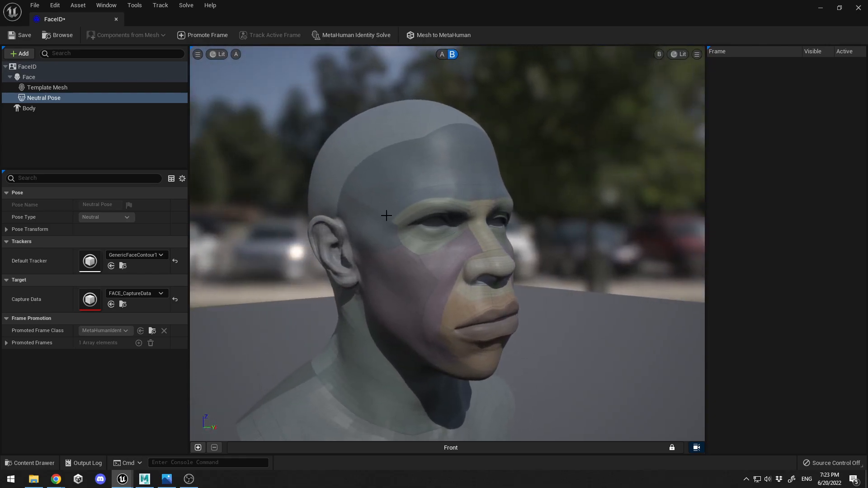
left_click_drag(353, 266, 414, 266, "alt")
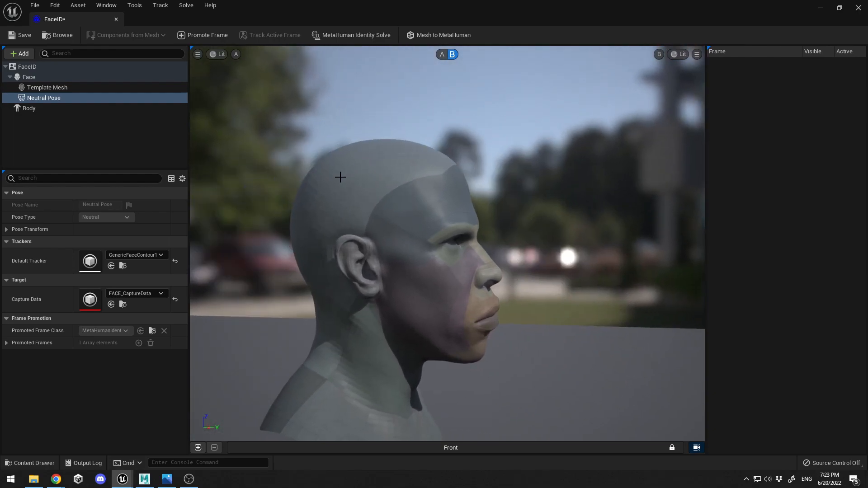
right_click_drag(390, 404, 181, 404)
key("d")
key("s")
key("a")
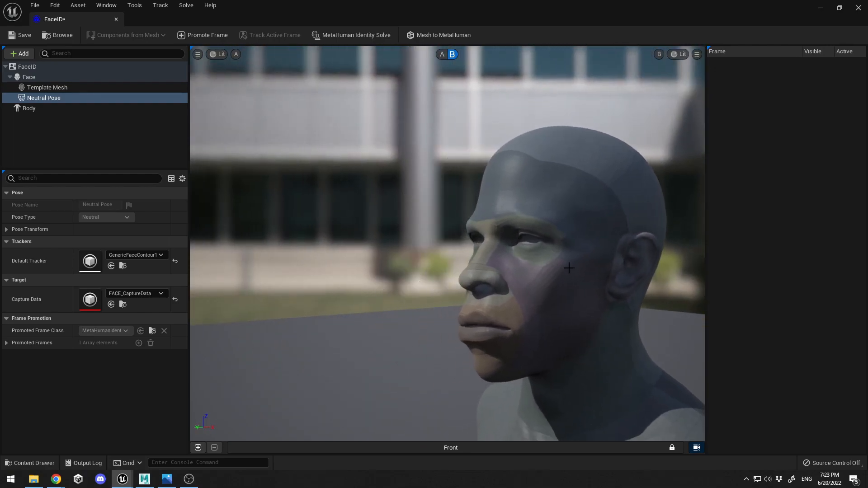
key("a")
right_click_drag(519, 270, 610, 270)
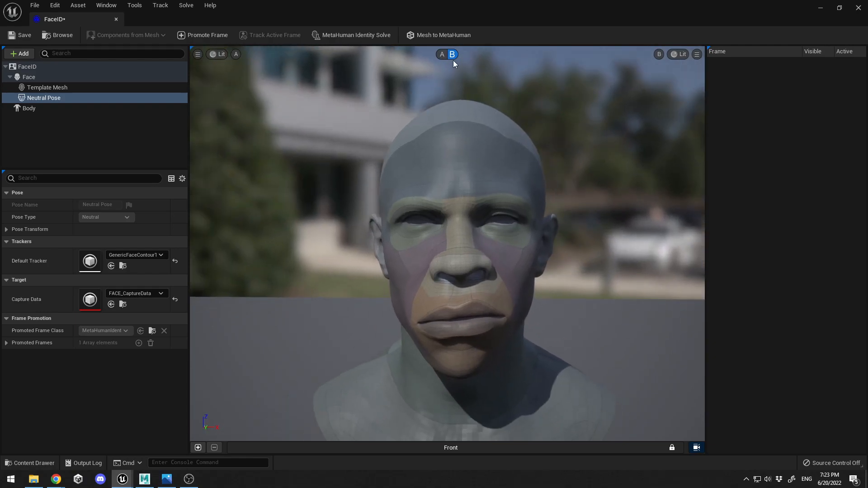
left_click(442, 55)
key("d")
right_click_drag(499, 246, 449, 250)
key("a")
key("w")
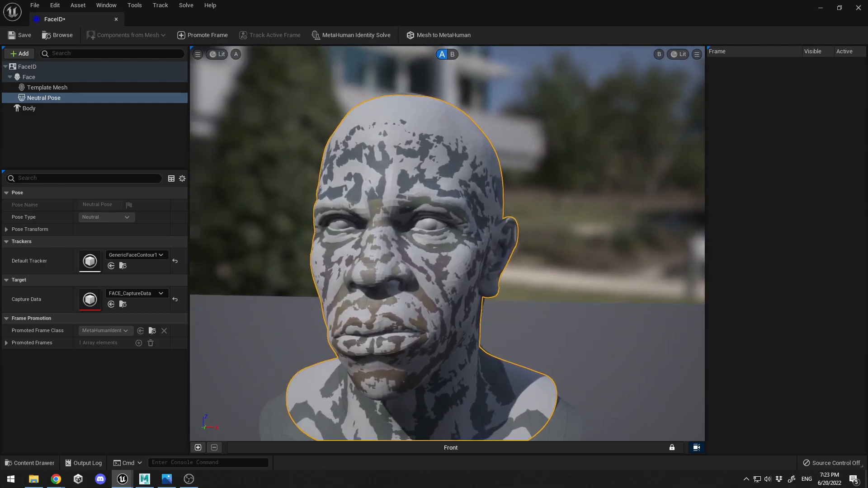
- Hide the Template Mesh in view A and try to submit the identity with Mesh to MetaHuman
left_click(237, 56)
left_click(237, 56)
left_click(236, 55)
left_click(257, 89)
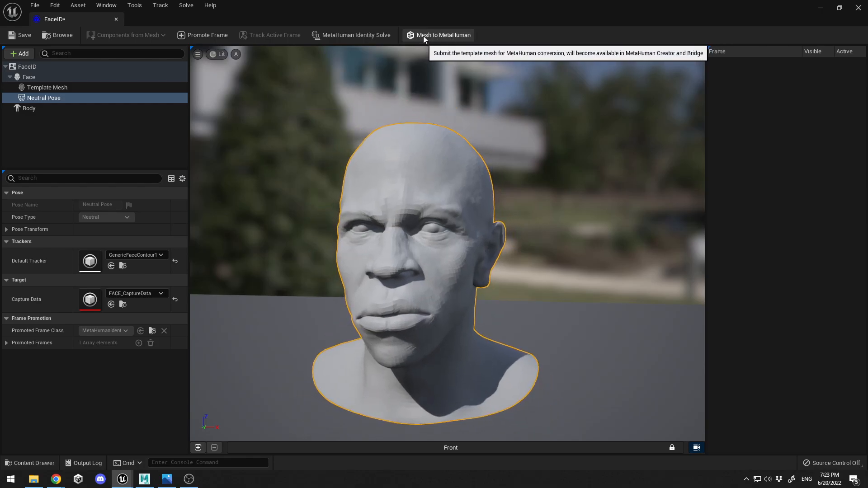
left_click(442, 36)
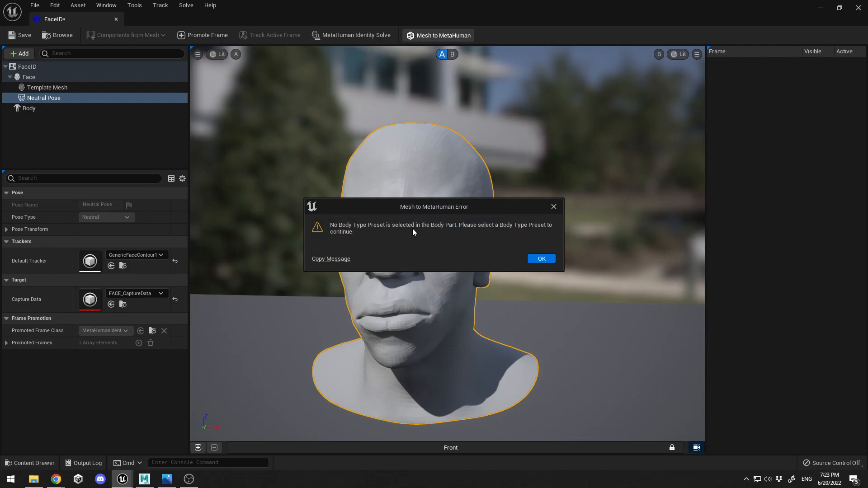
left_click(542, 259)
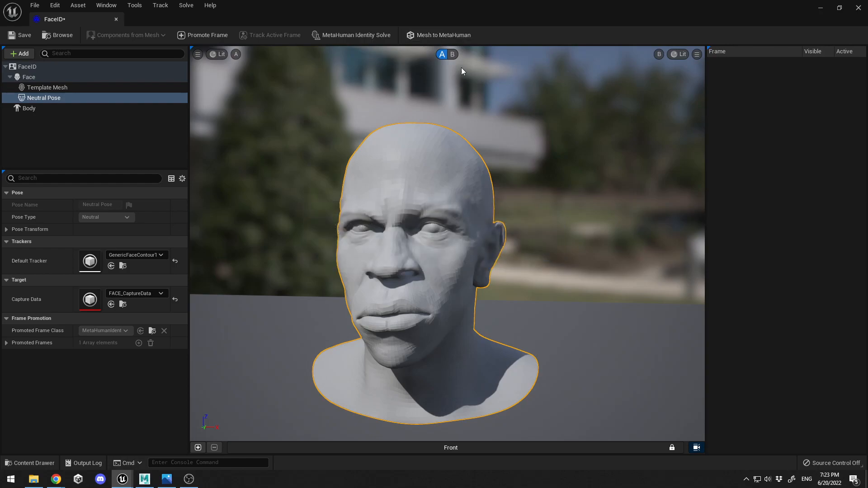
- Assign the medium-build male preset to the Body, adjust its height and submit the identity with Mesh to MetaHuman
left_click(26, 109)
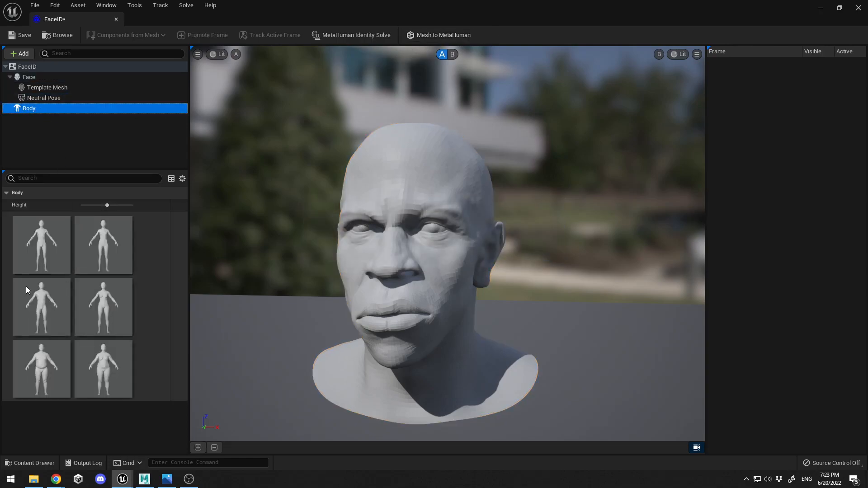
left_click(45, 303)
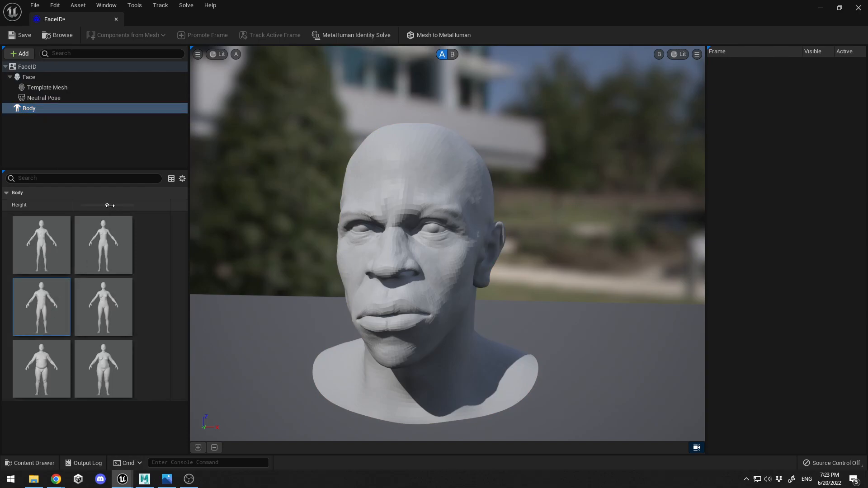
left_click_drag(107, 206, 120, 206)
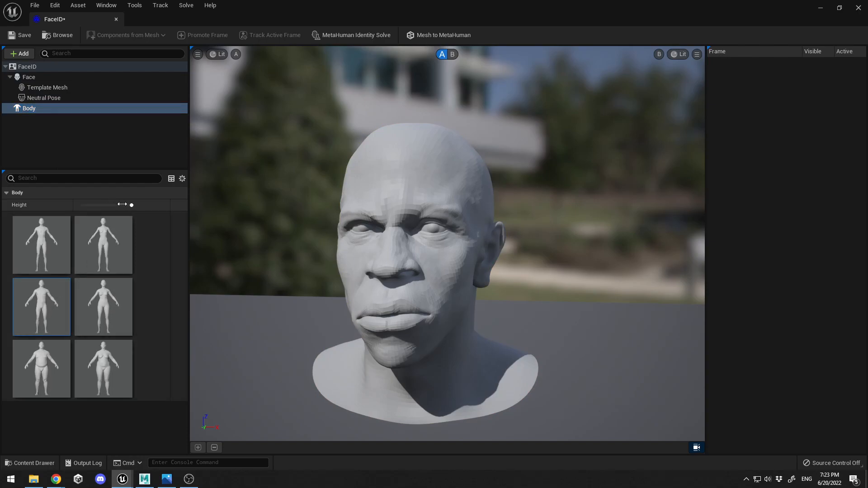
mouse_move(125, 204)
left_mouse_down()
mouse_move(90, 204)
mouse_move(114, 207)
left_mouse_up()
left_click(436, 35)
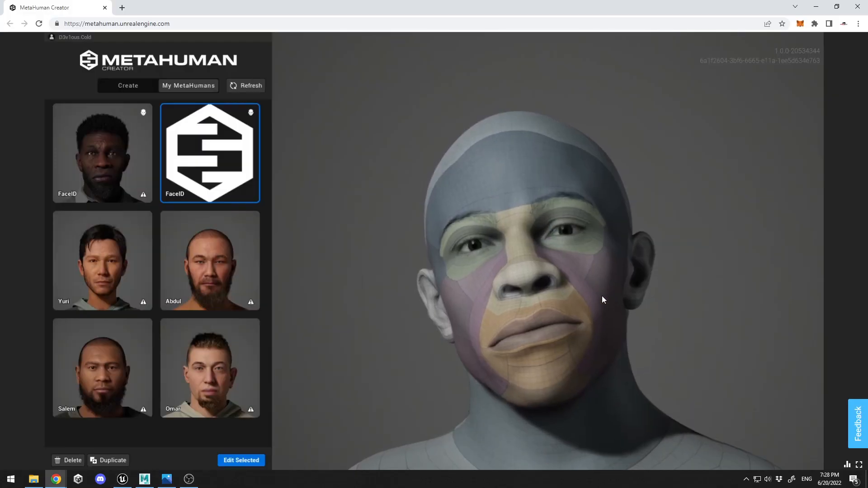
- Open the newly submitted FaceID character for editing in MetaHuman Creator and hide the hotkey reference
left_click_drag(602, 297, 463, 132)
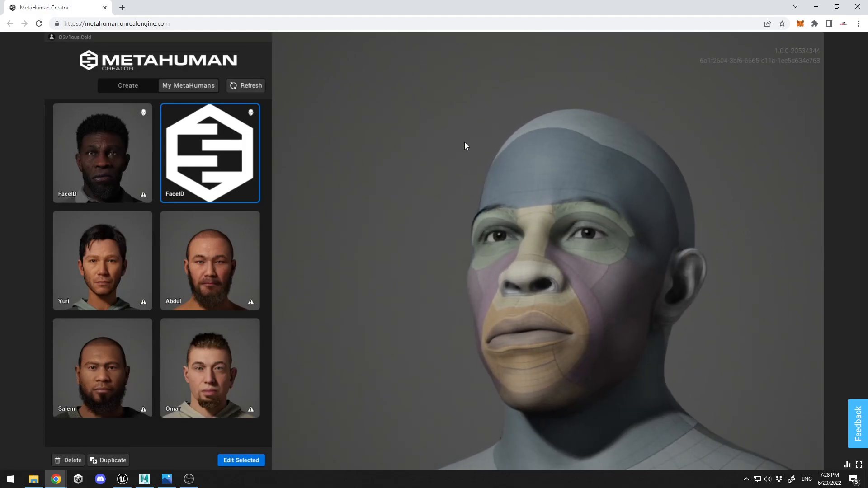
left_click(228, 461)
left_click_drag(489, 351, 511, 265)
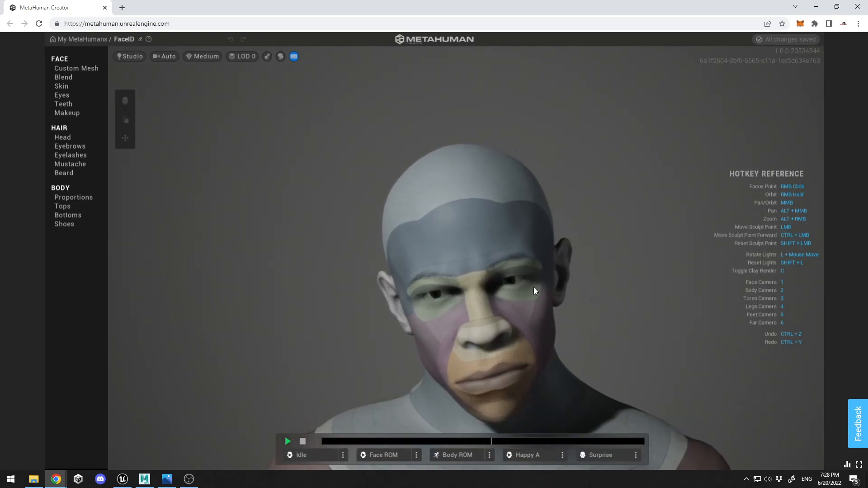
left_click(293, 56)
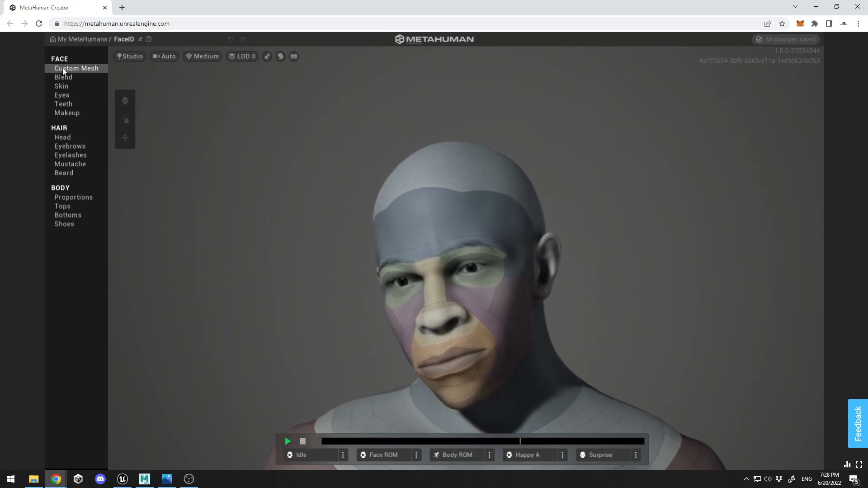
- Open the Custom Mesh face settings with the neck region selected and test Overall Influence at 0.0, restoring it to 1.0
left_click(82, 67)
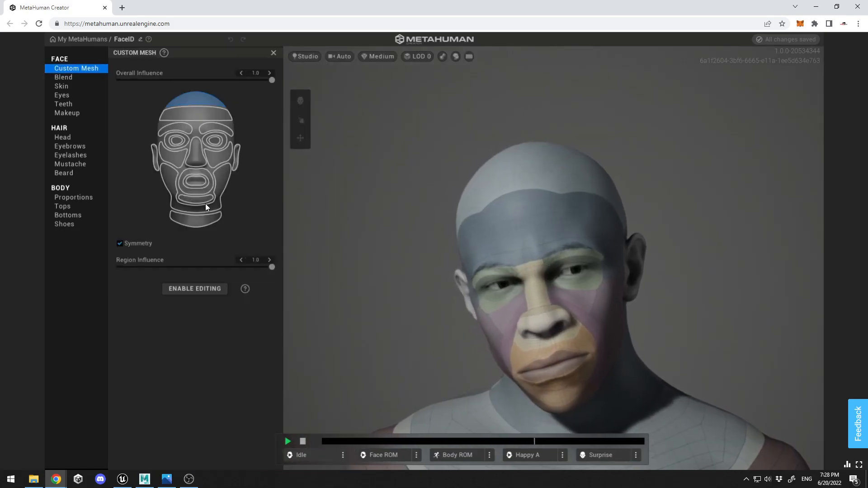
left_click(197, 219)
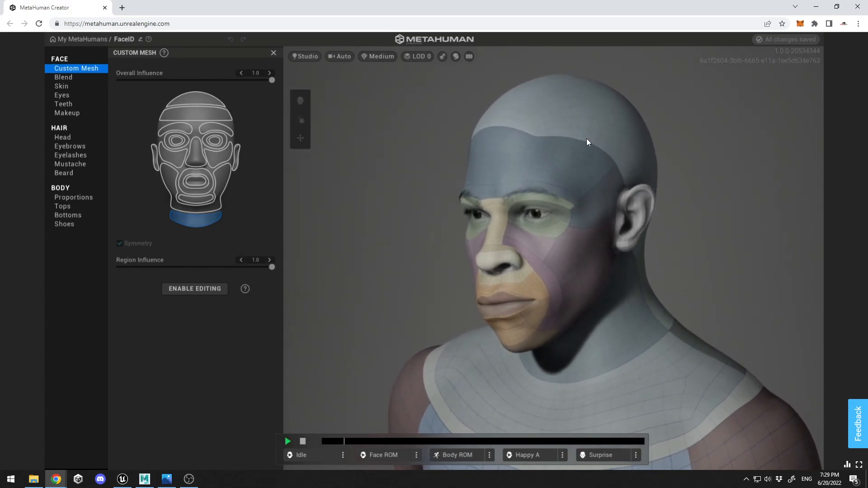
left_click_drag(272, 80, 88, 81)
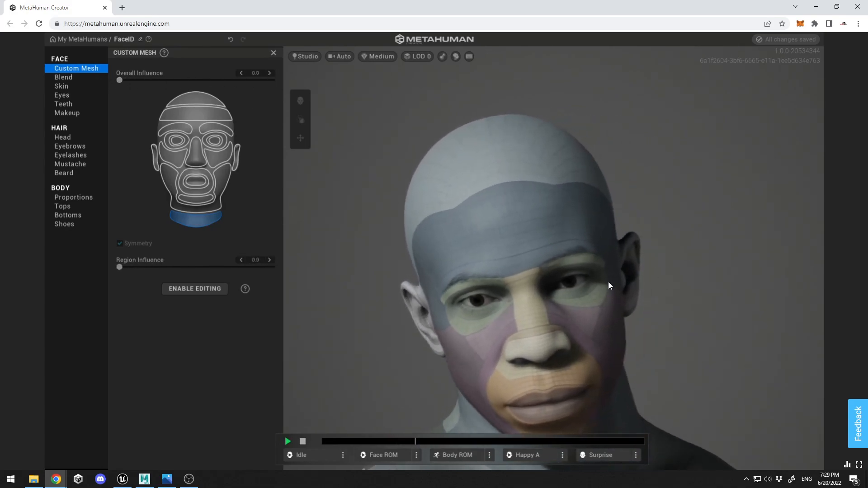
left_click_drag(121, 79, 296, 95)
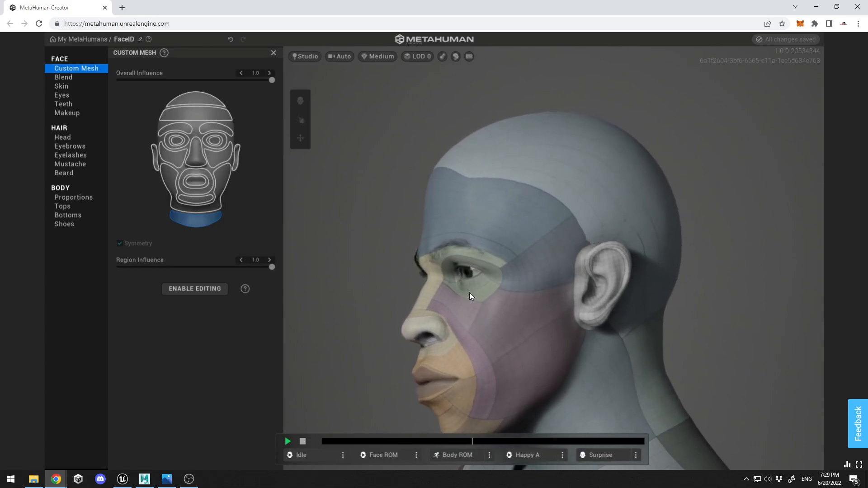
- Test the jaw region at Region Influence 0.0 with the Idle animation selected, restoring the influence to 1.0
left_click(220, 188)
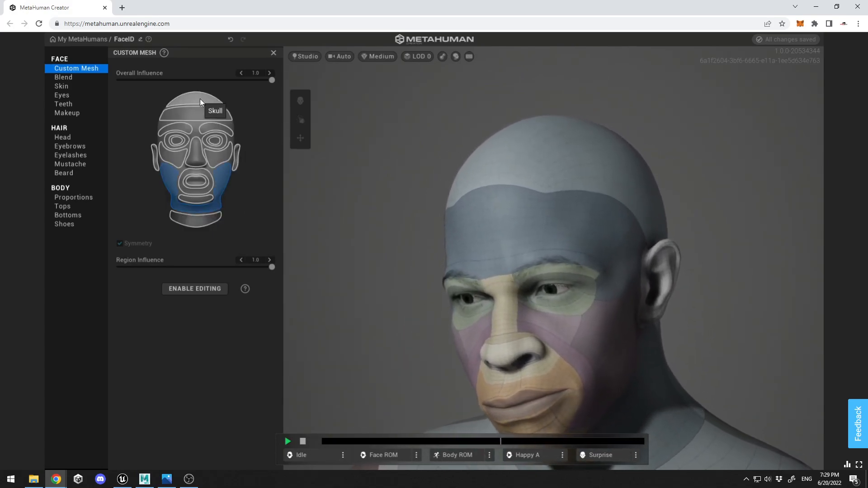
left_click(199, 113)
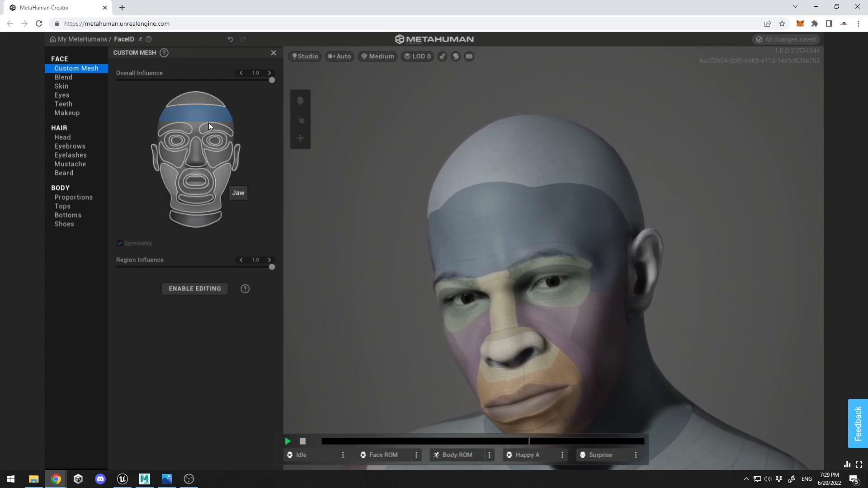
left_click(220, 183)
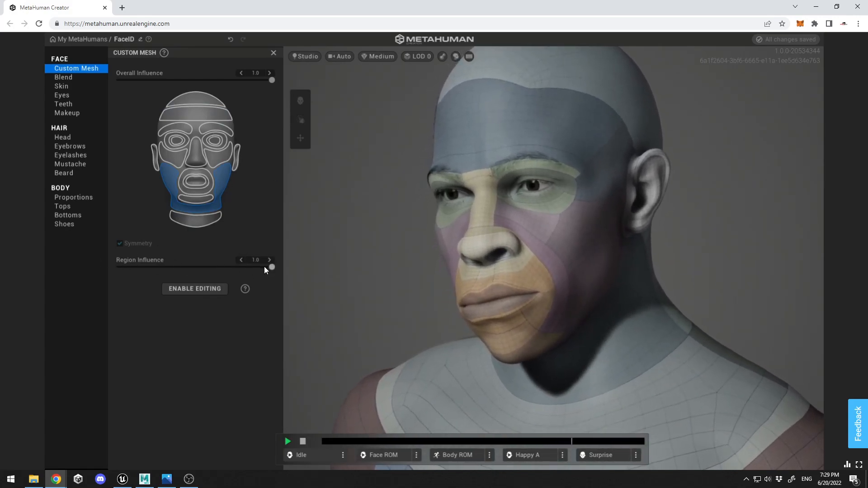
left_click_drag(268, 268, 113, 267)
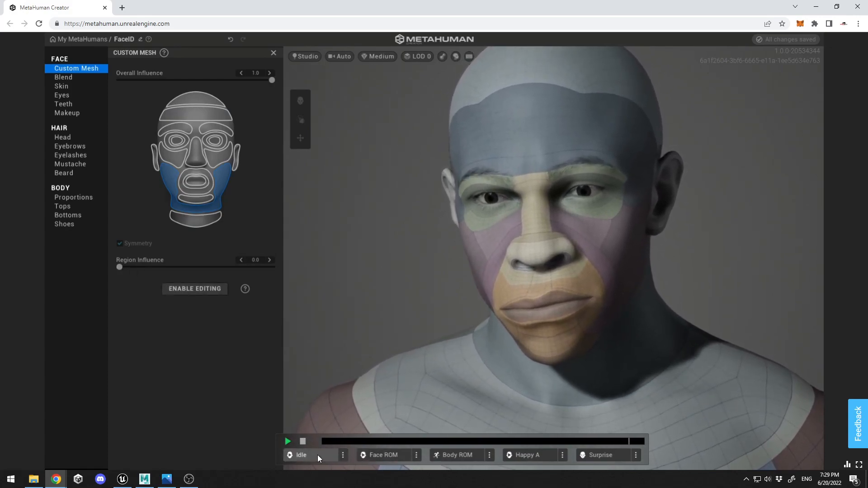
left_click(318, 455)
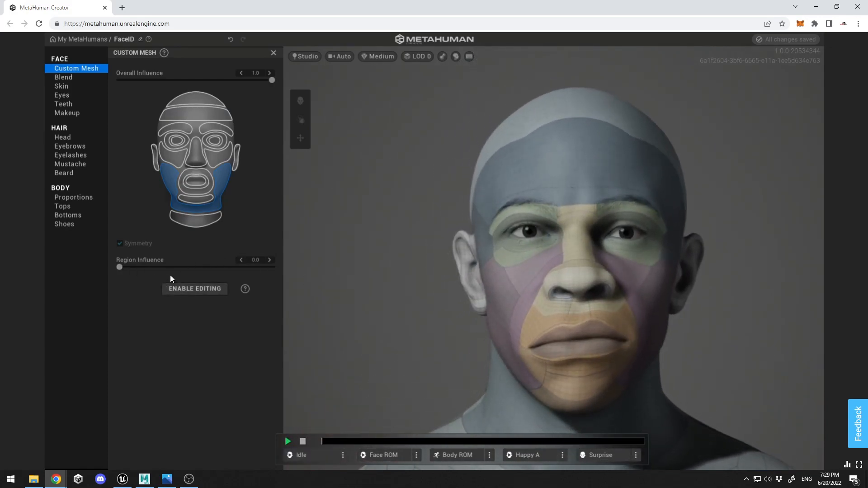
left_click_drag(160, 268, 370, 254)
- Compare the jaw shape from a lower and turned view by varying its Region Influence, leaving it at 1.0
left_click_drag(660, 307, 633, 210)
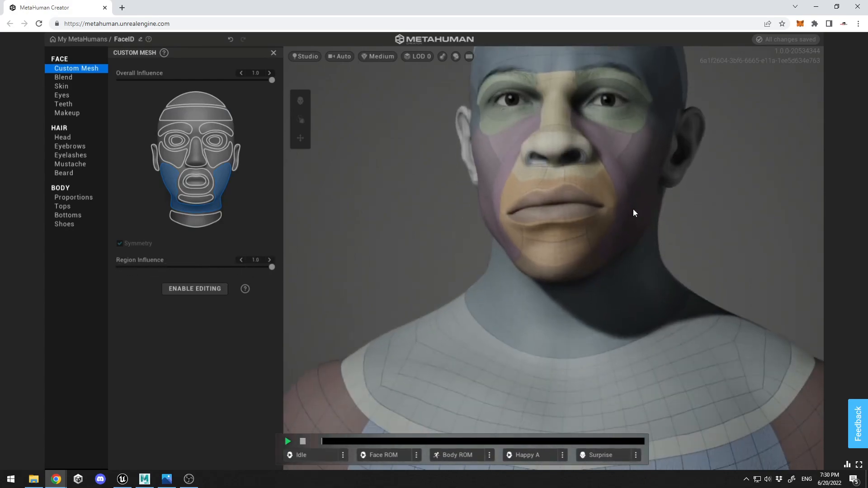
left_click_drag(661, 270, 601, 271)
left_click_drag(198, 265, 508, 251)
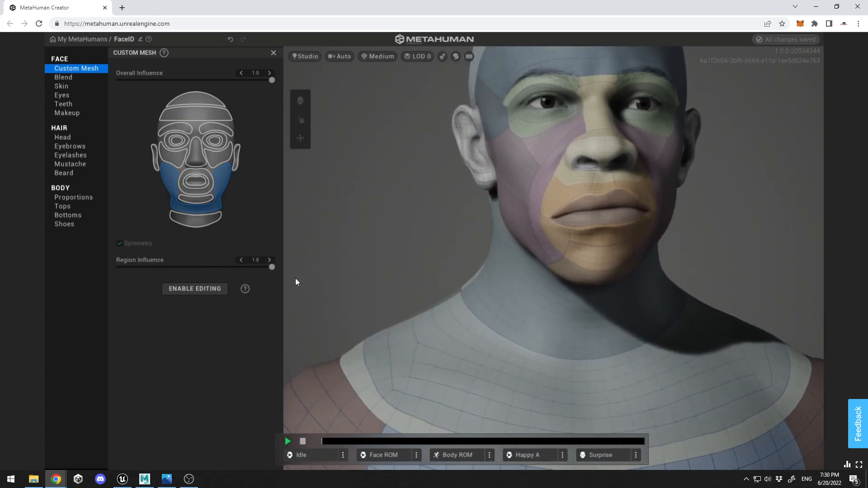
left_click_drag(224, 265, 391, 274)
- Select the nose region and vary its Region Influence, restoring it to 1.0
left_click(197, 153)
left_click_drag(214, 270, 308, 275)
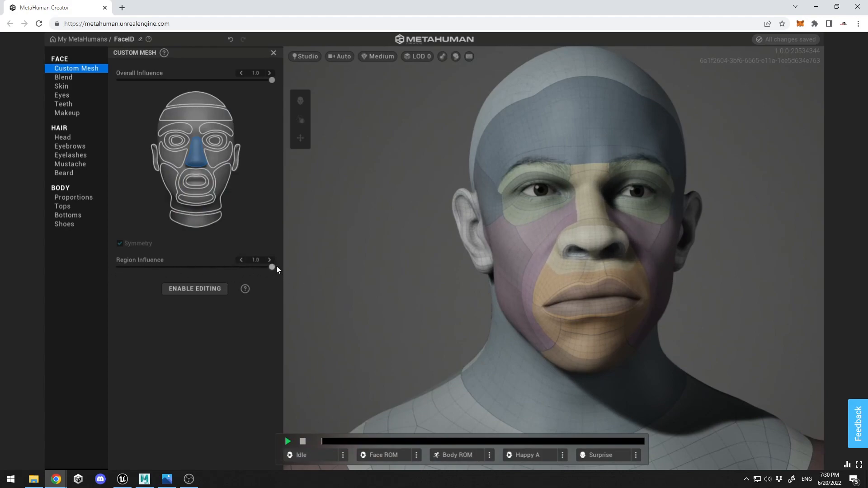
left_click_drag(272, 268, 292, 268)
- Select both eyebrow regions with Symmetry on and vary their Region Influence, restoring it to 1.0
left_click(218, 129)
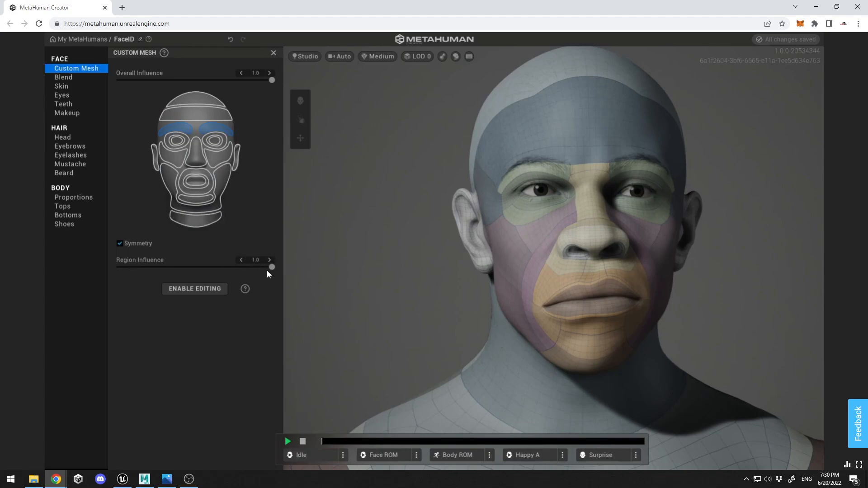
left_click_drag(266, 268, 323, 269)
left_click_drag(687, 182, 663, 185)
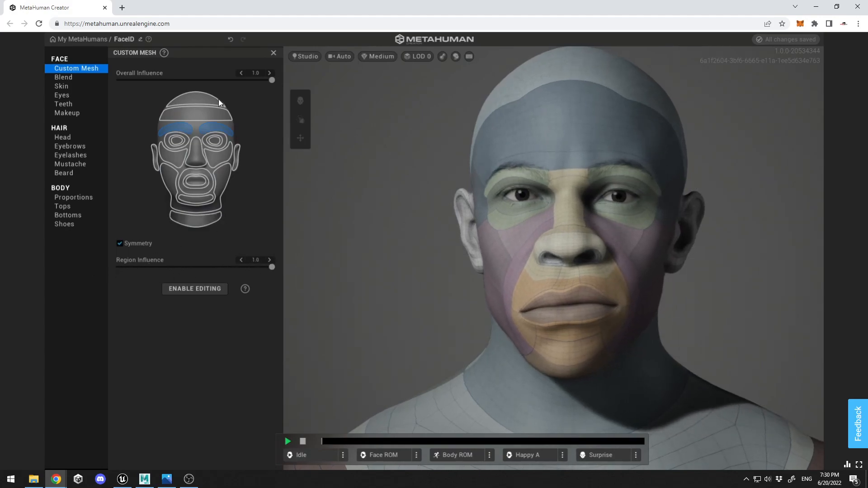
- Test the left eyebrow's Region Influence alone with Symmetry off, restoring it to 1.0 and re-enabling Symmetry
left_click(120, 244)
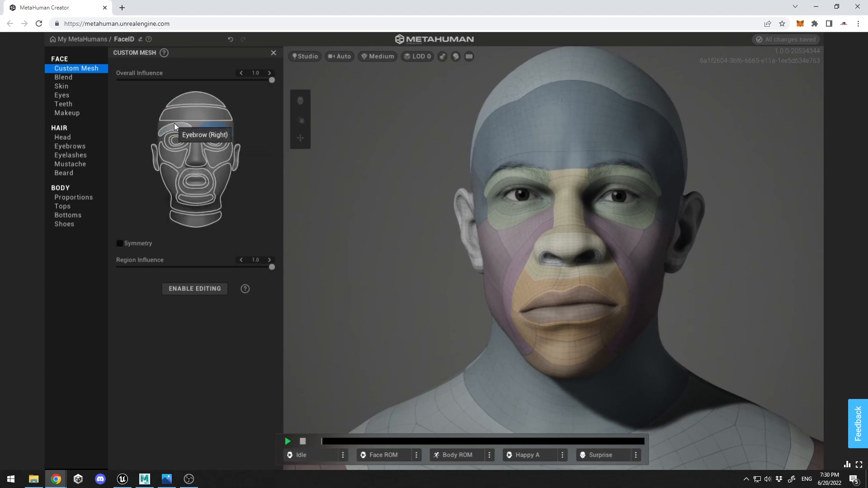
left_click(213, 125)
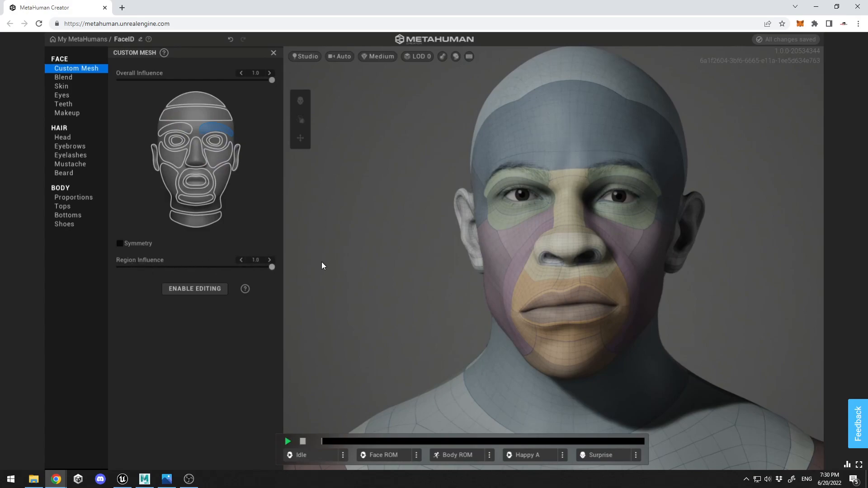
left_click_drag(204, 264, 323, 269)
left_click(121, 243)
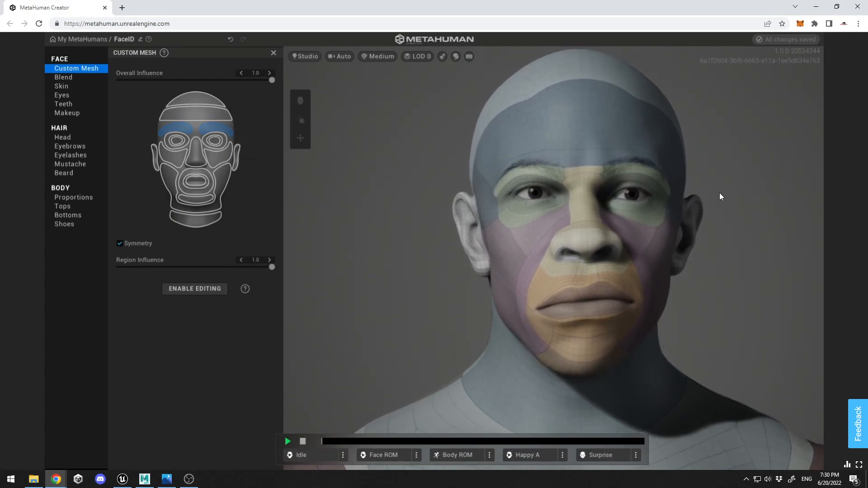
- Consult the reference portrait of the man in the beanie and enable editing of the character with Unlock only
left_click(167, 479)
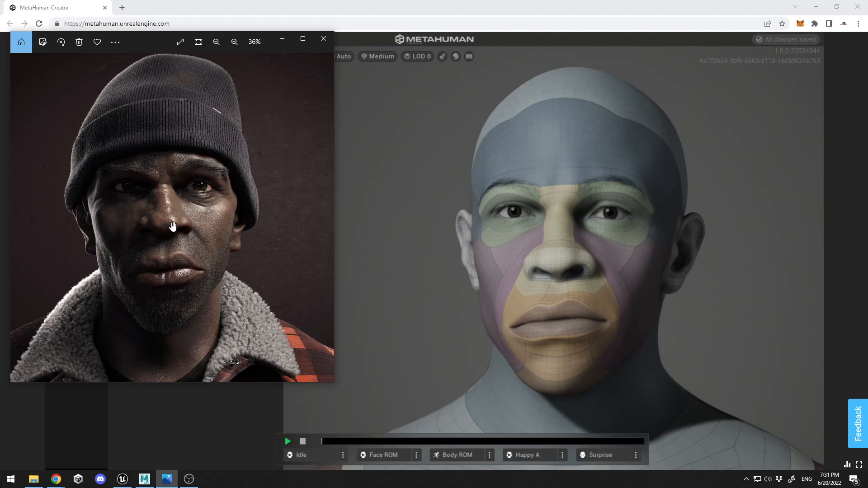
left_click(284, 38)
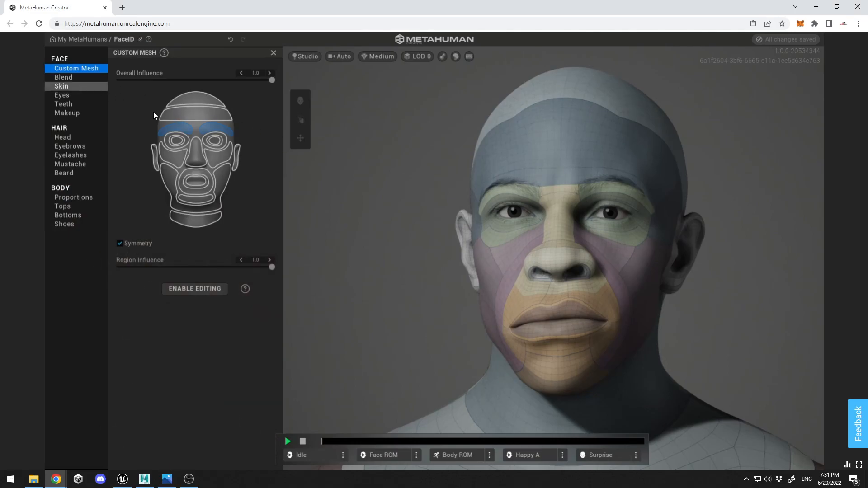
left_click(197, 290)
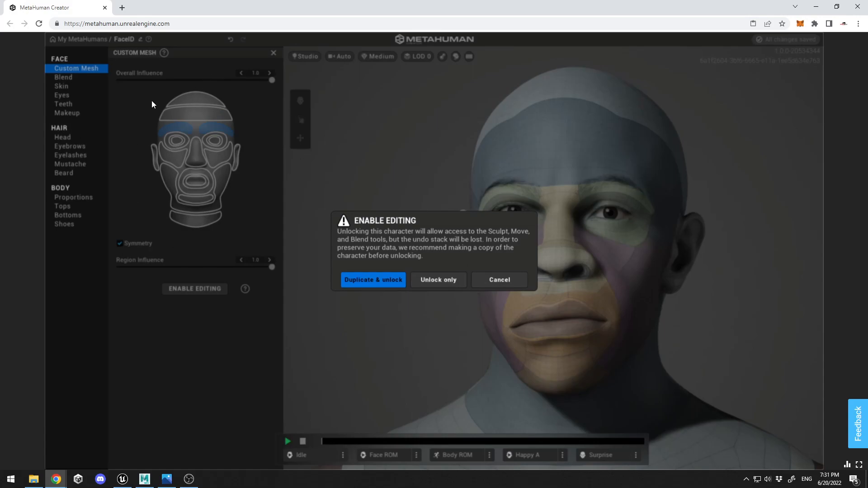
left_click(431, 280)
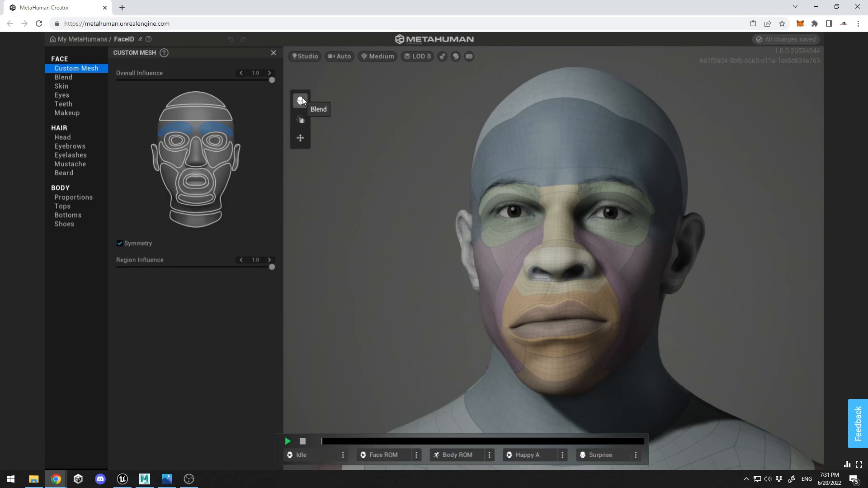
- Activate the Sculpt tool with symmetry on and slightly adjust the area between nose and upper lip, checking the face from several angles
left_click(300, 100)
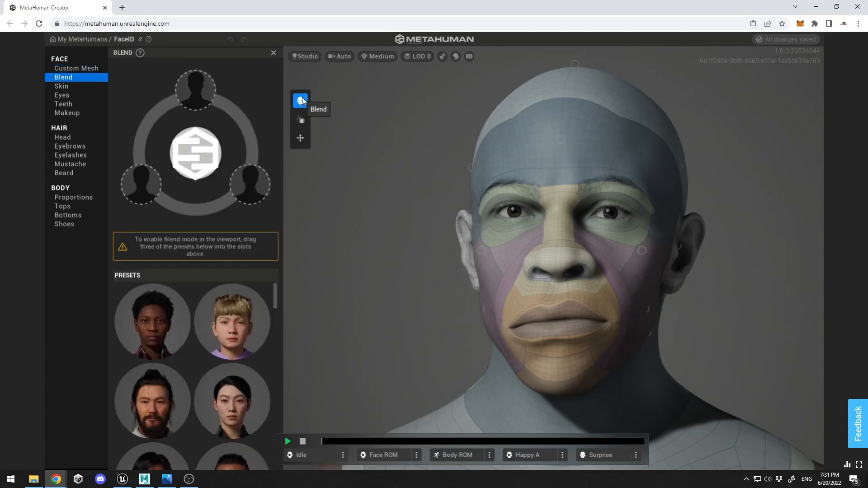
left_click(301, 120)
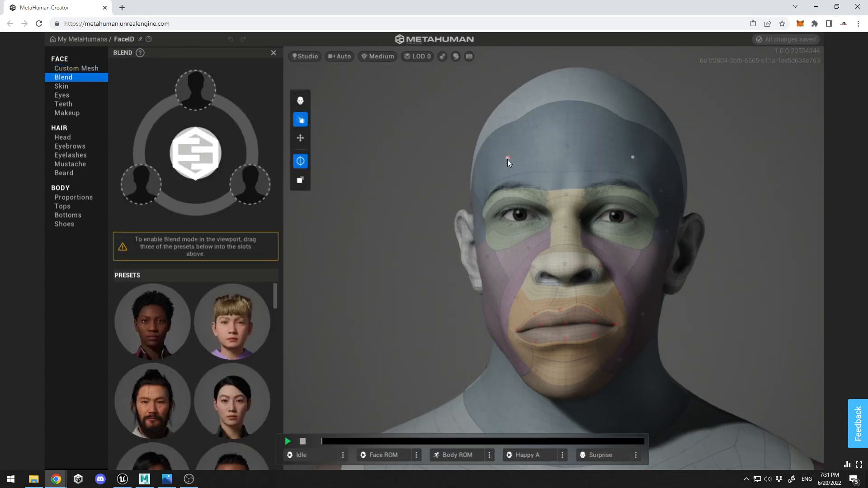
left_click_drag(531, 251, 296, 261)
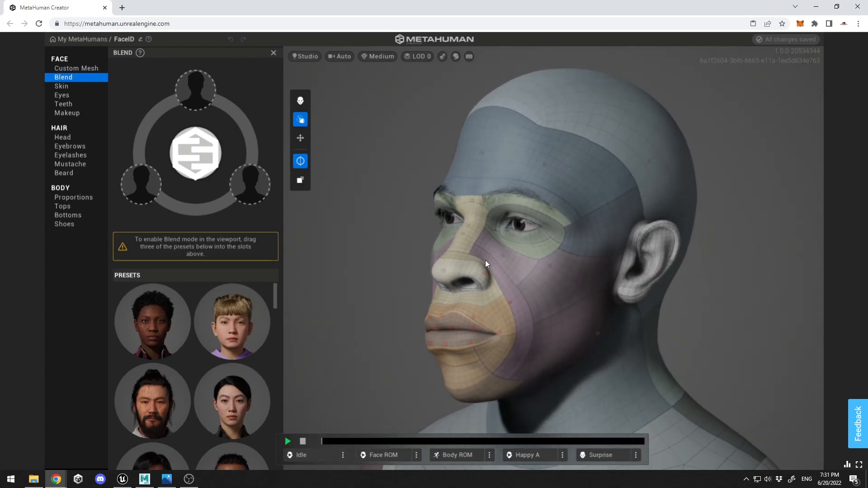
left_click_drag(489, 260, 350, 249)
left_click_drag(420, 286, 546, 283)
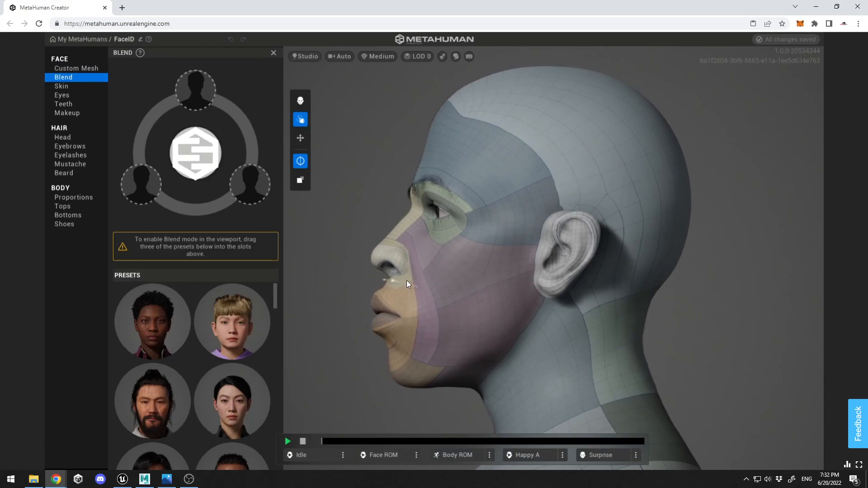
left_click_drag(382, 286, 633, 278)
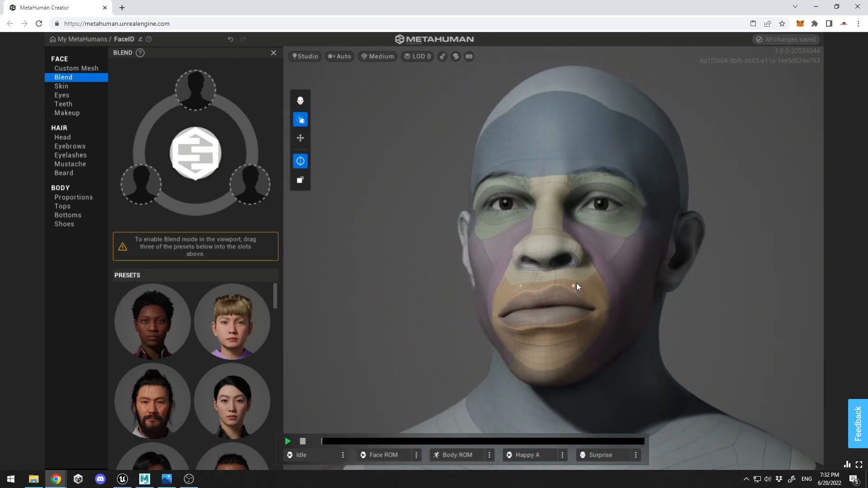
left_click_drag(576, 289, 575, 286)
left_click_drag(624, 239, 755, 267)
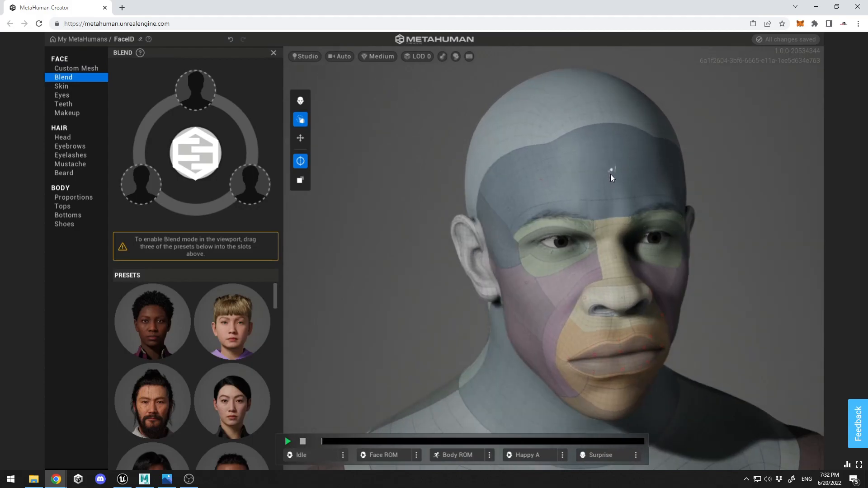
left_click_drag(524, 257, 535, 210)
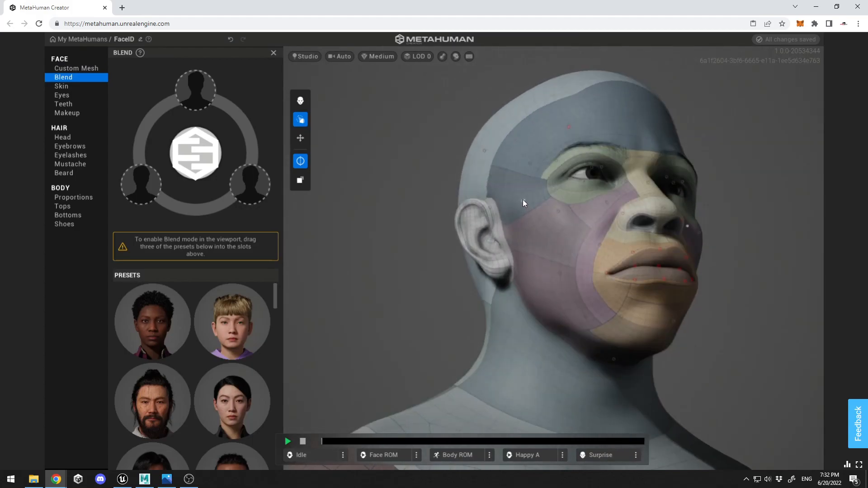
left_click_drag(523, 199, 390, 245)
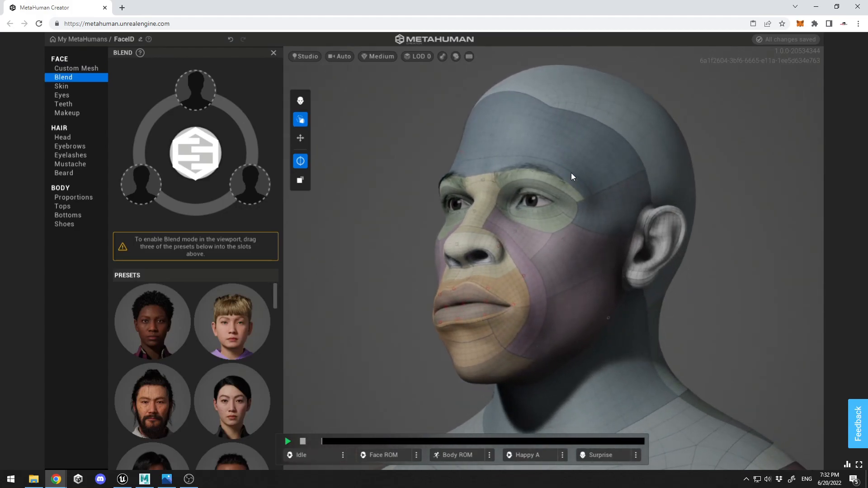
left_click_drag(568, 172, 665, 178)
left_click_drag(535, 232, 677, 175)
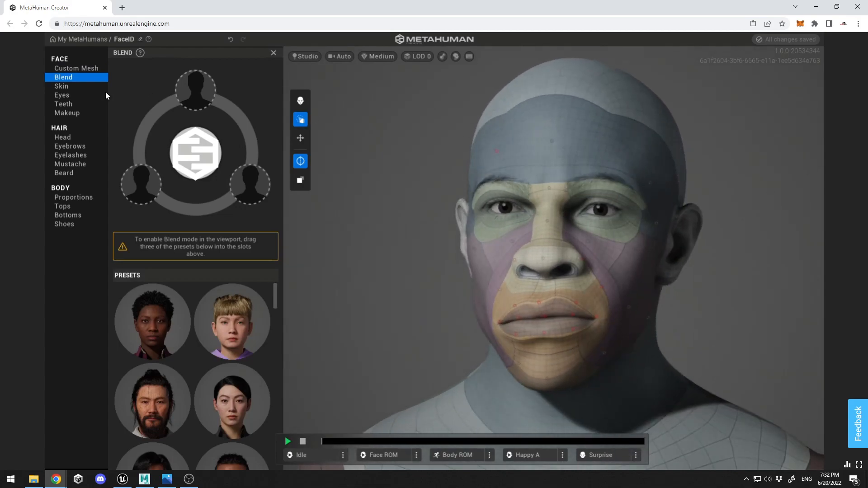
- Assign a dark brown skin color with U 0.94 and V 0.95, comparing it with the reference portrait
left_click(79, 89)
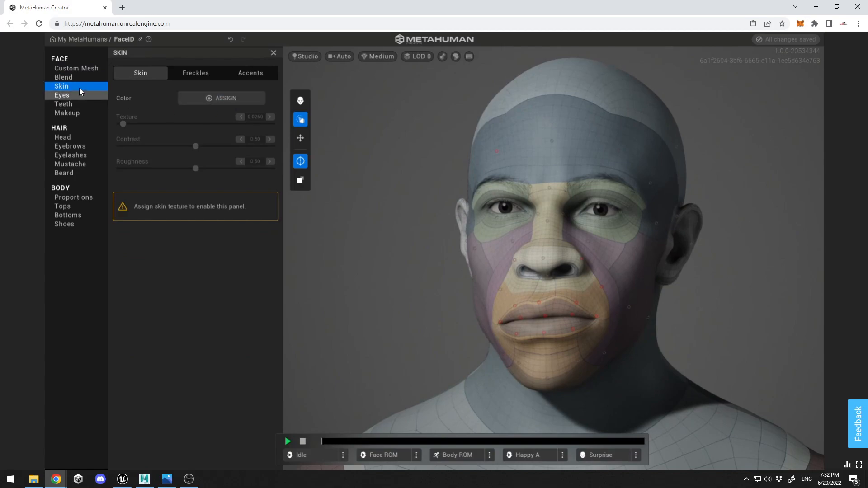
left_click(216, 99)
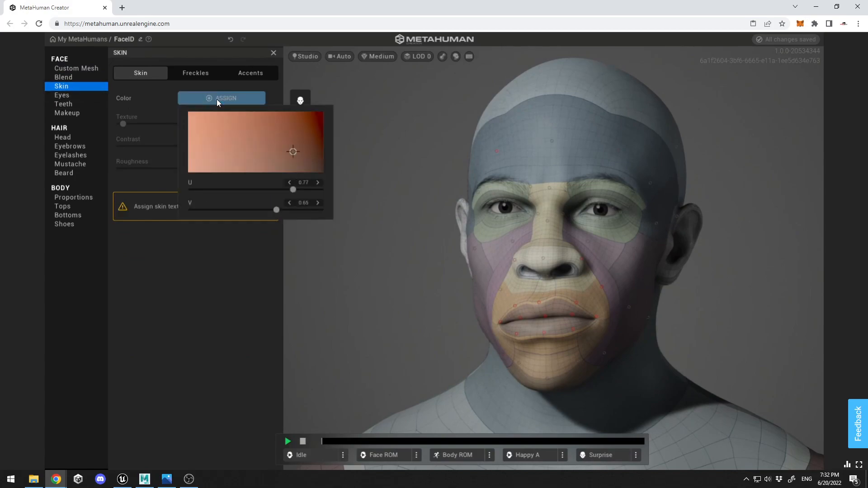
left_click(296, 153)
left_click_drag(297, 161, 315, 167)
left_click(167, 478)
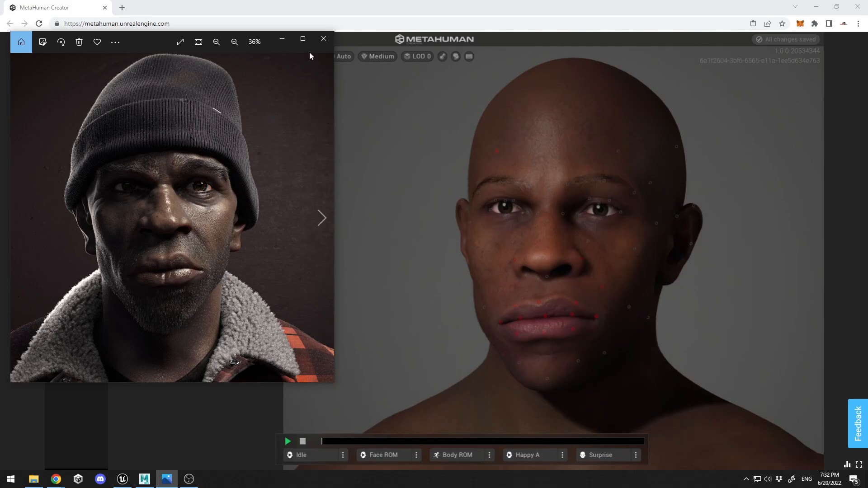
left_click(286, 39)
mouse_move(316, 165)
left_mouse_down()
mouse_move(322, 158)
mouse_move(316, 170)
left_mouse_up()
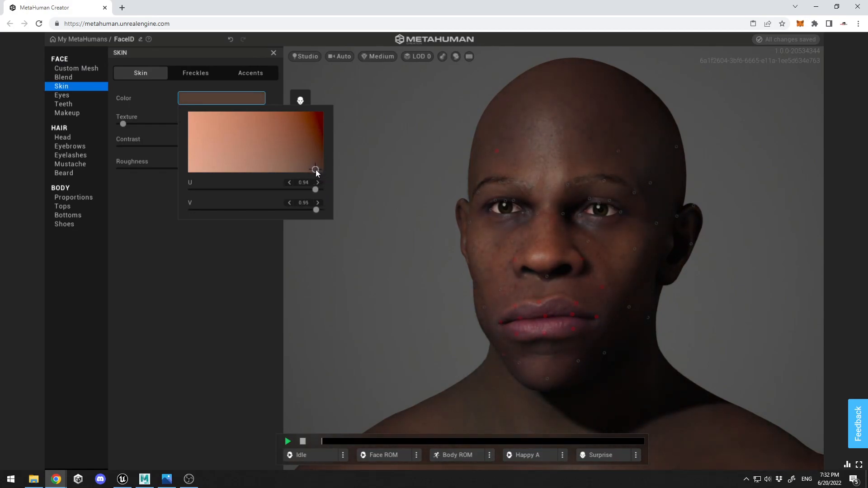
left_click(734, 150)
- Set the skin Texture to 0.8830 for an older, wrinkled face
left_click_drag(447, 161, 468, 163)
left_click_drag(711, 238, 723, 219)
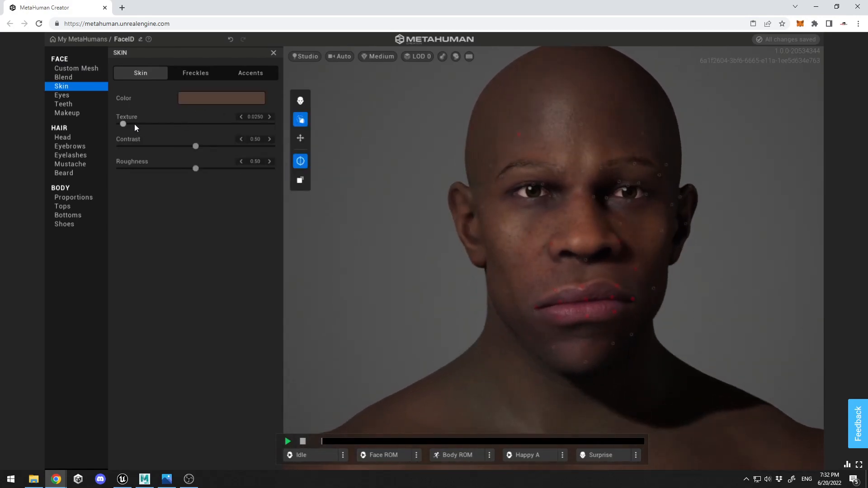
mouse_move(124, 126)
left_mouse_down()
mouse_move(267, 130)
mouse_move(255, 129)
left_mouse_up()
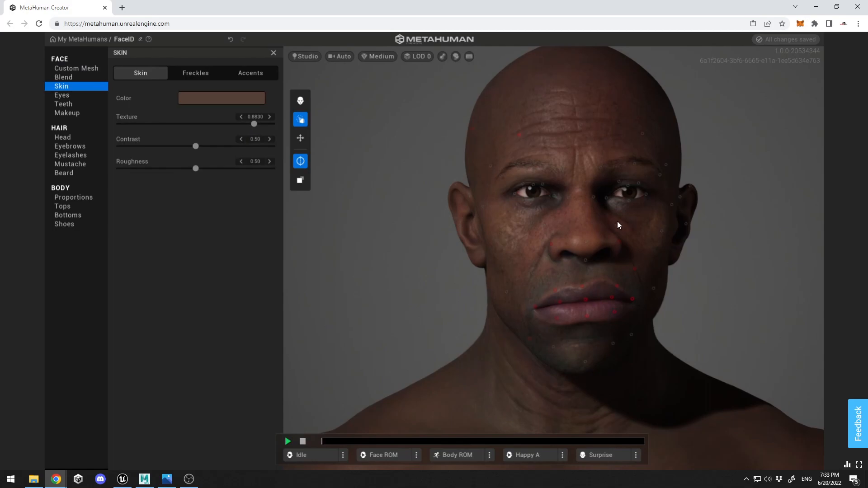
- Compare the skin with the reference portrait and turn off the Sculpt tool to hide its control points
left_click(166, 479)
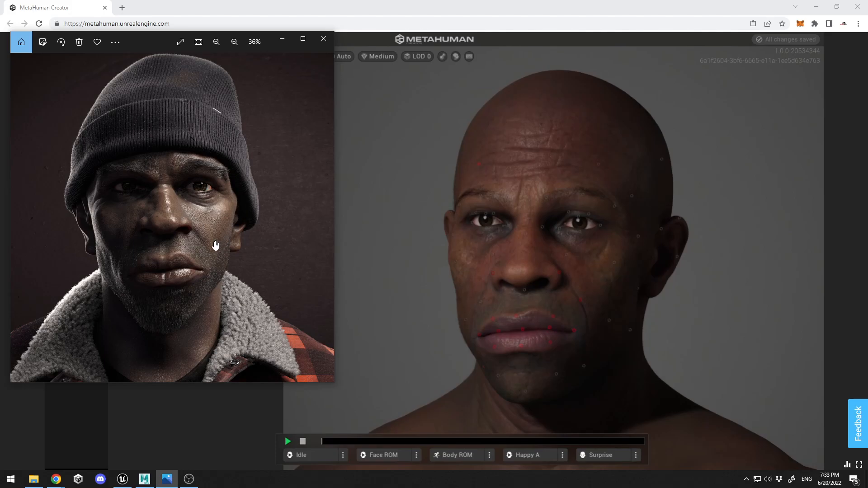
left_click(282, 39)
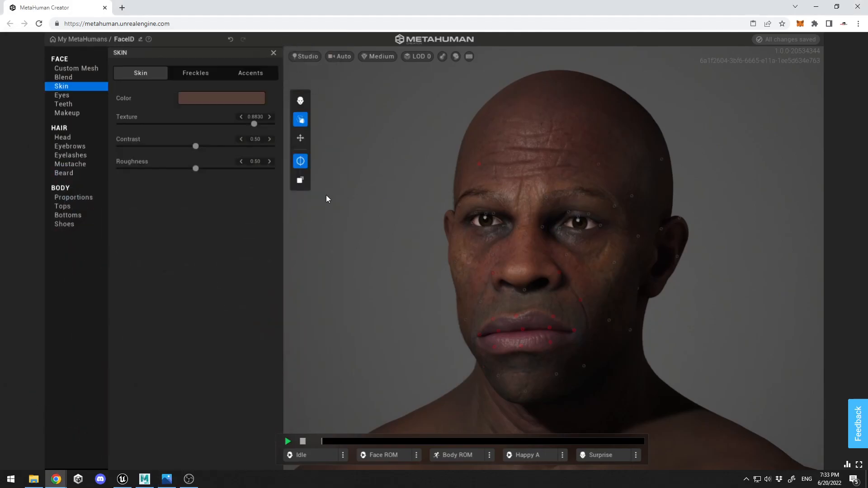
left_click(301, 120)
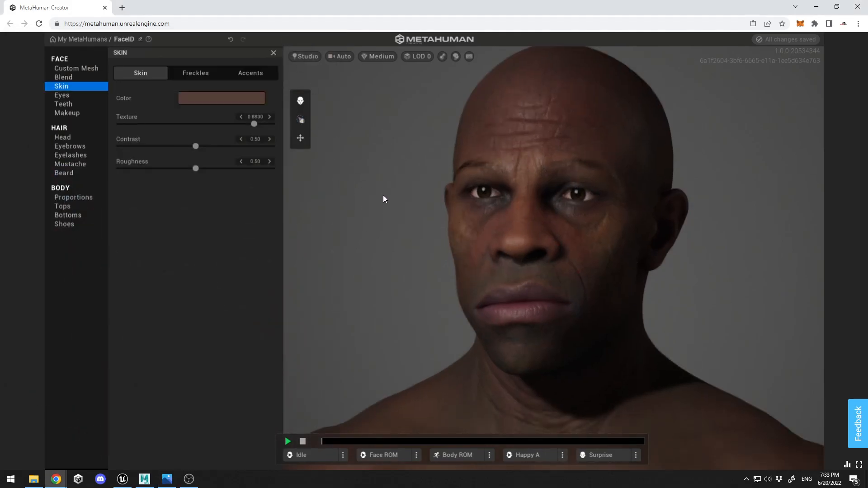
- Raise the skin Contrast to 0.57 and set the skin color to U 0.95 and V 0.95
mouse_move(196, 145)
left_mouse_down()
mouse_move(225, 146)
mouse_move(195, 149)
left_mouse_up()
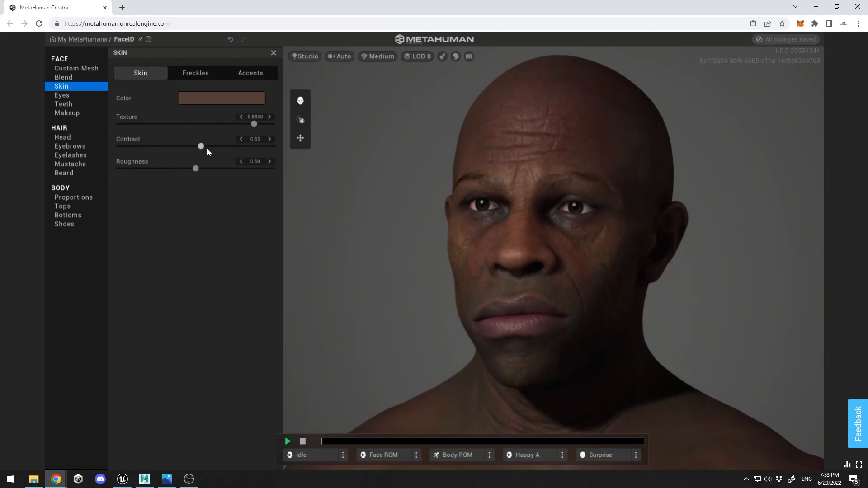
left_click(237, 99)
left_click_drag(317, 168, 316, 170)
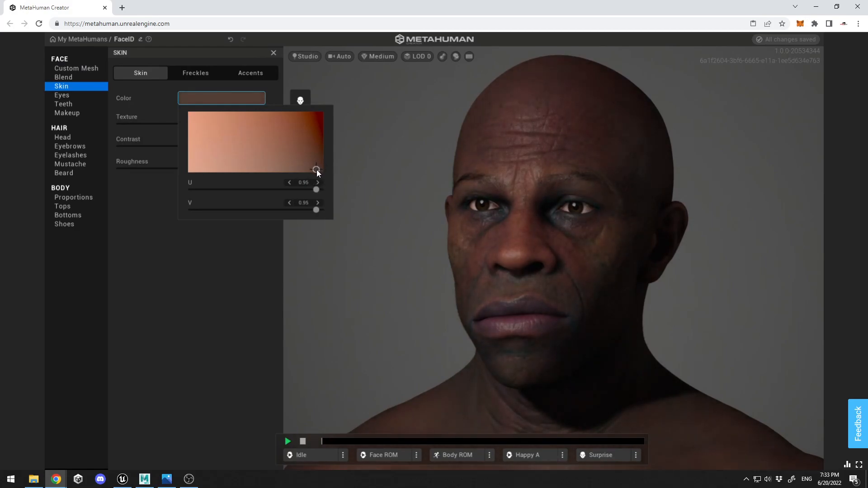
- Adjust the skin Roughness while checking the shine of the face from different angles
left_click_drag(423, 225, 493, 239)
mouse_move(196, 168)
left_mouse_down()
mouse_move(262, 168)
mouse_move(97, 167)
mouse_move(181, 174)
left_mouse_up()
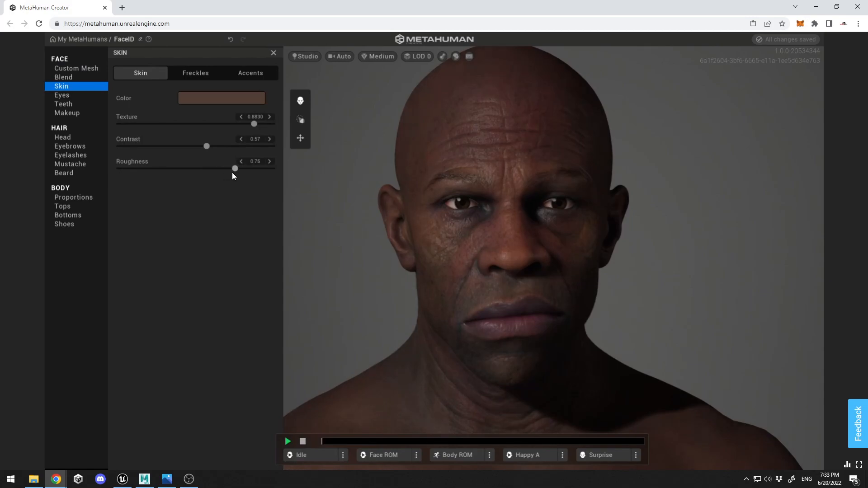
mouse_move(651, 204)
left_mouse_down()
mouse_move(636, 188)
mouse_move(616, 190)
mouse_move(635, 199)
left_mouse_up()
- Try the freckle patterns and apply the densest one with Density 0.49 and Strength 0.14
left_click(199, 73)
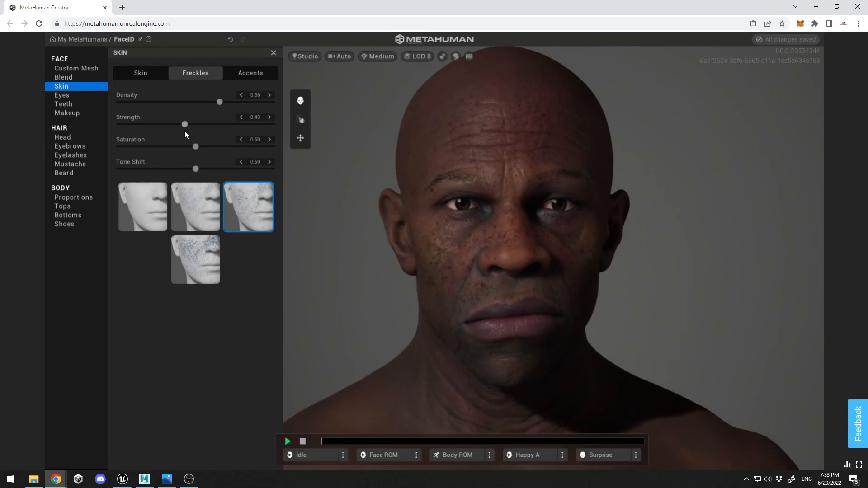
left_click_drag(527, 236, 562, 230)
left_click(195, 260)
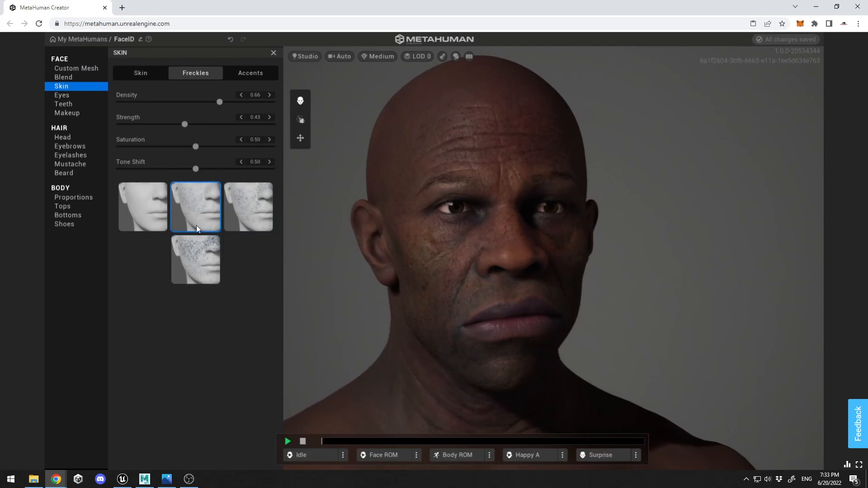
left_click_drag(555, 214, 508, 213)
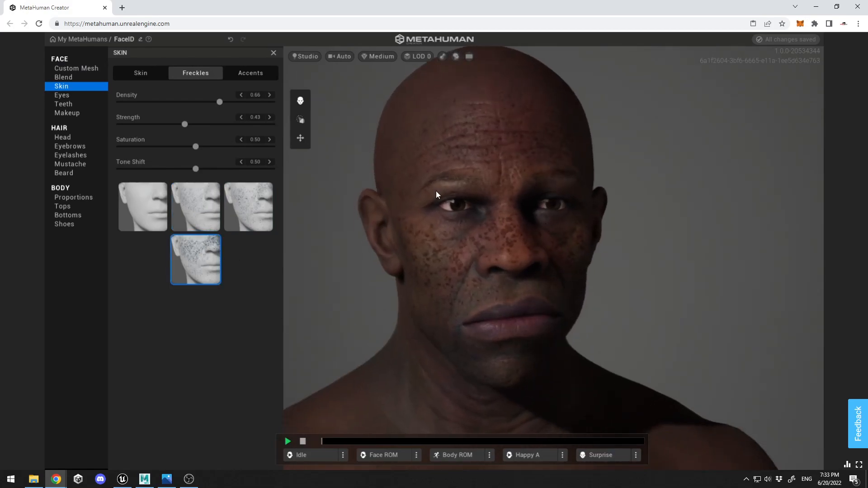
left_click_drag(220, 102, 208, 105)
left_click_drag(142, 124, 140, 124)
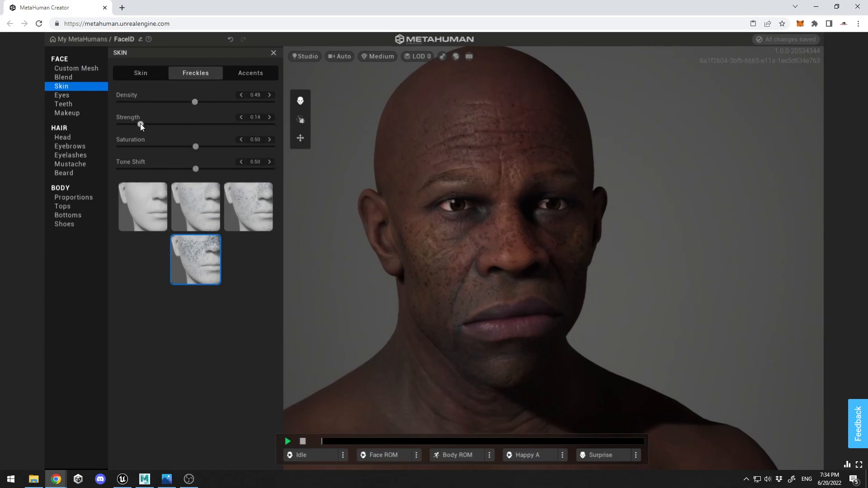
mouse_move(552, 169)
left_mouse_down()
mouse_move(523, 171)
mouse_move(551, 166)
left_mouse_up()
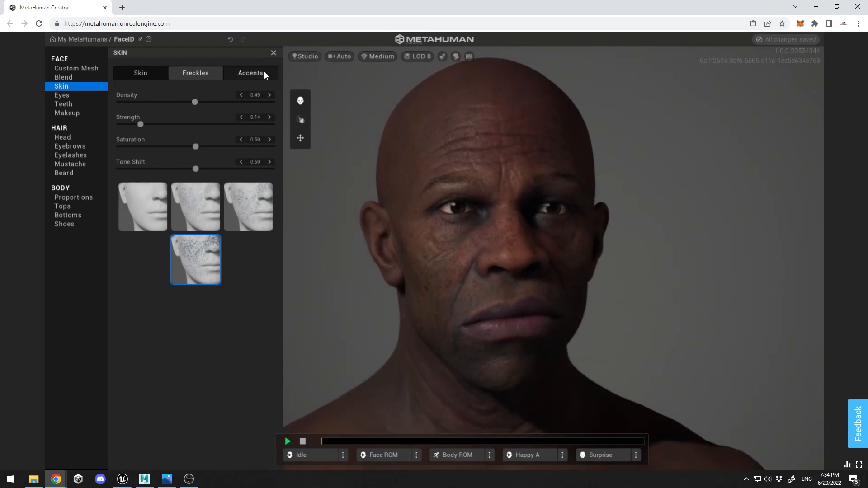
- Set the lips' skin accent to Redness 0.03, Saturation 0.10 and Lightness -0.90
left_click(264, 72)
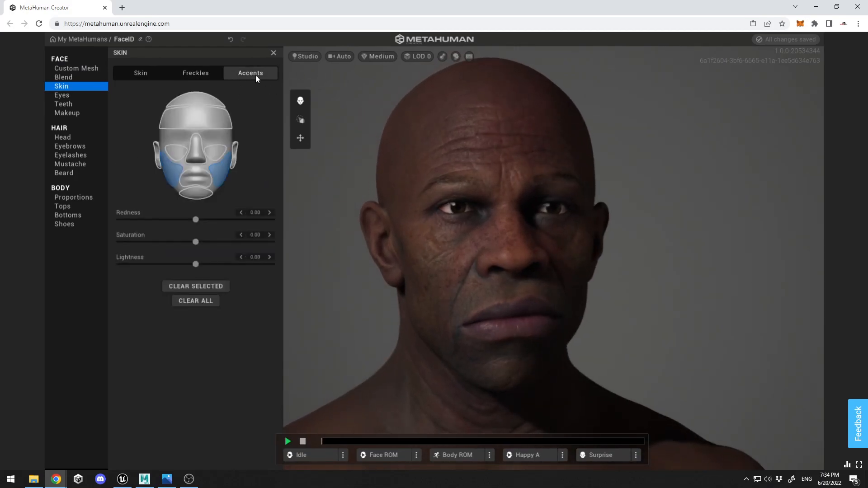
left_click_drag(545, 241, 541, 245)
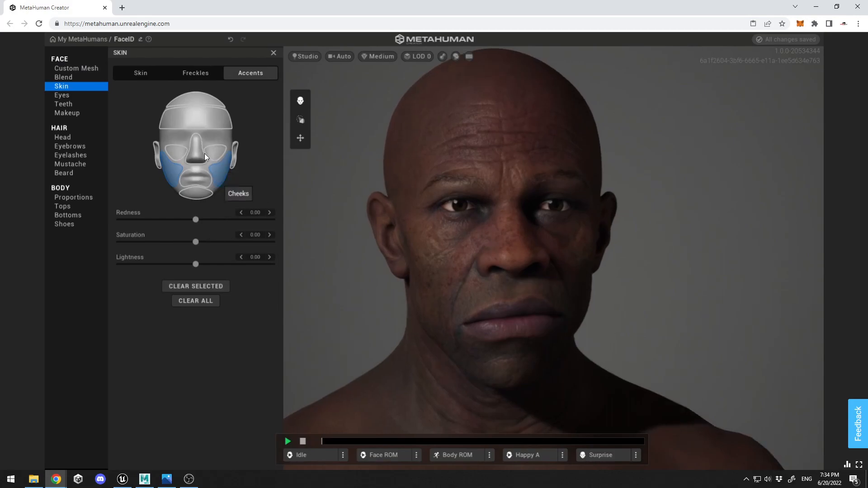
left_click(200, 183)
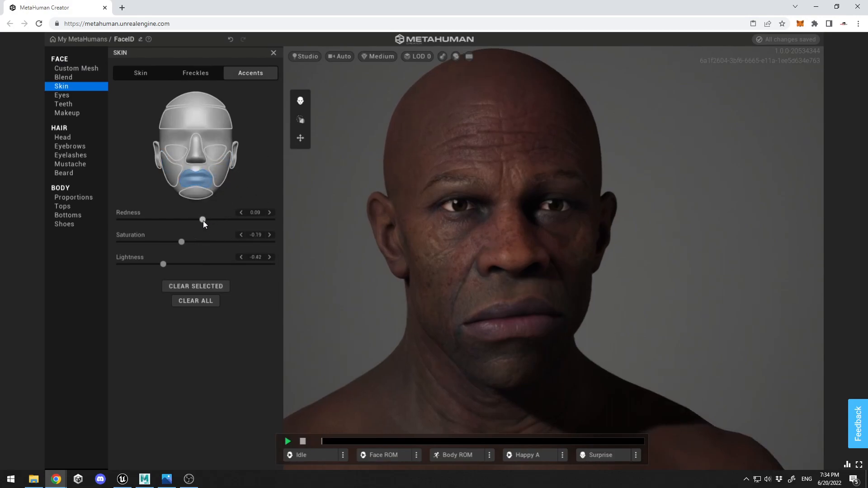
left_click_drag(221, 220, 178, 220)
left_click_drag(238, 242, 186, 219)
left_click_drag(248, 265, 128, 263)
left_click_drag(533, 283, 498, 273)
mouse_move(185, 220)
left_mouse_down()
mouse_move(244, 221)
mouse_move(174, 220)
mouse_move(198, 221)
left_mouse_up()
left_click(203, 245)
left_click_drag(516, 228, 494, 225)
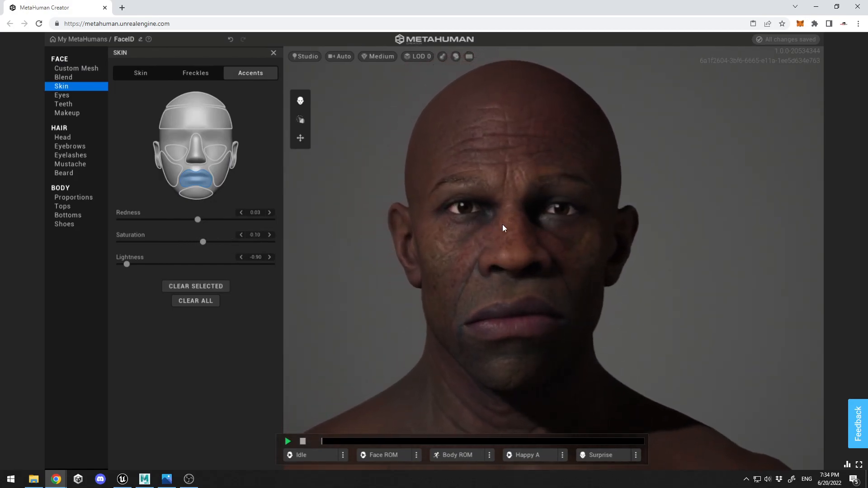
- Compare the eyes with the reference portrait, try several iris patterns and assign the first one to both eyes
left_click(72, 95)
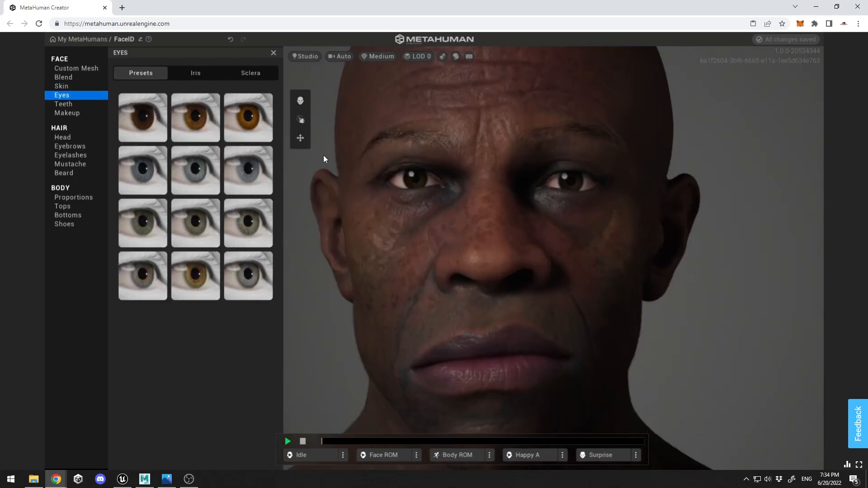
left_click(167, 478)
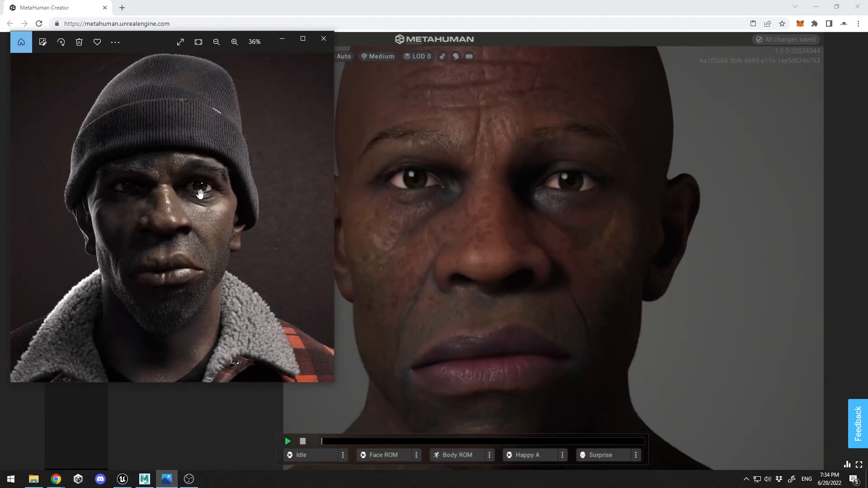
left_click(167, 479)
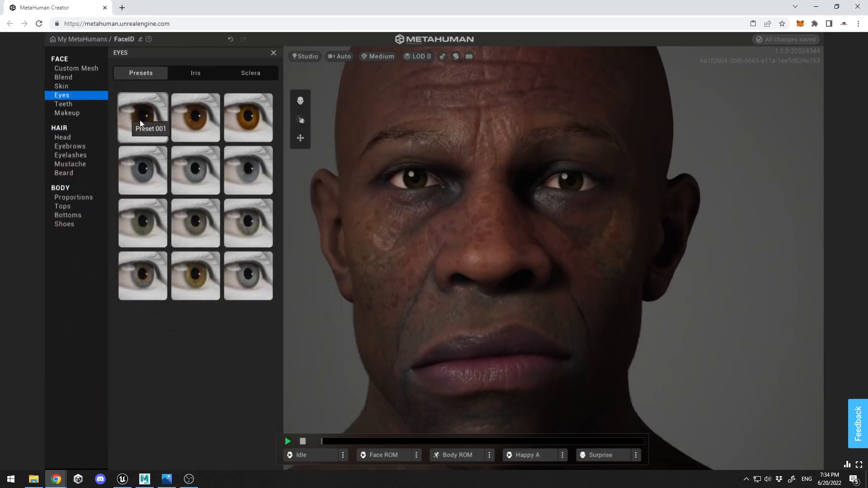
left_click(191, 69)
left_click(206, 434)
left_click(239, 425)
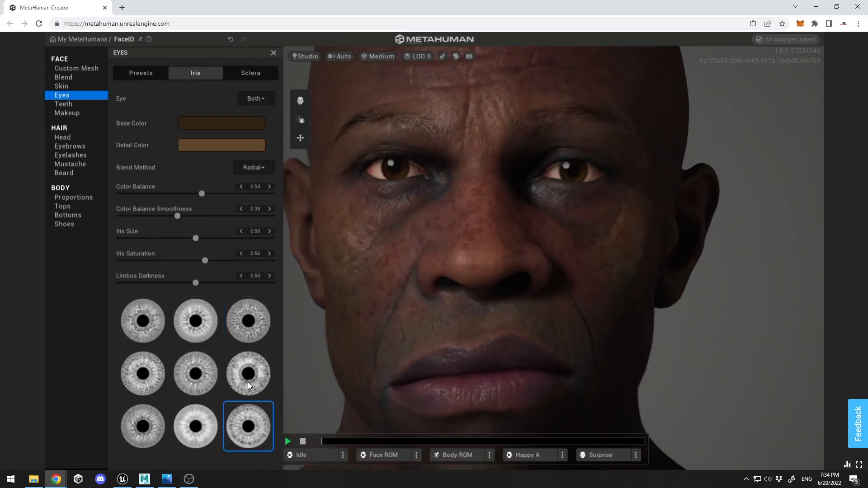
left_click(248, 374)
left_click(208, 340)
left_click(154, 333)
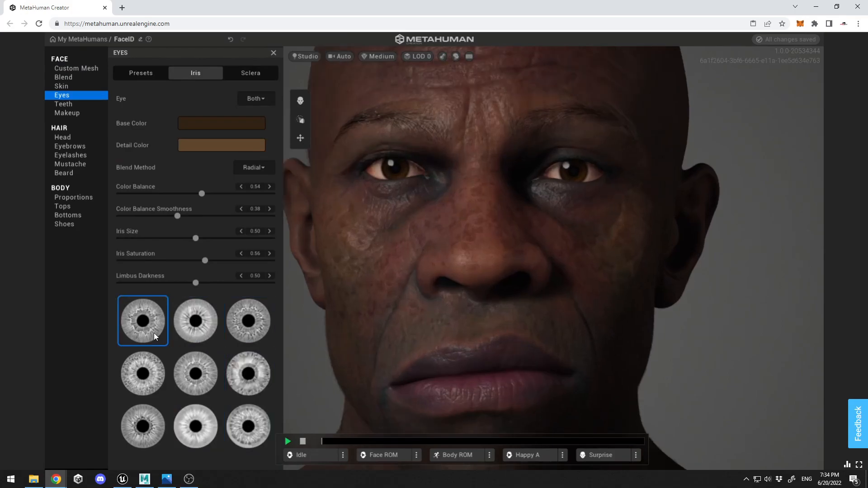
- Change the iris Detail Color to a greyish brown with U 0.94 and V 0.85
left_click(215, 126)
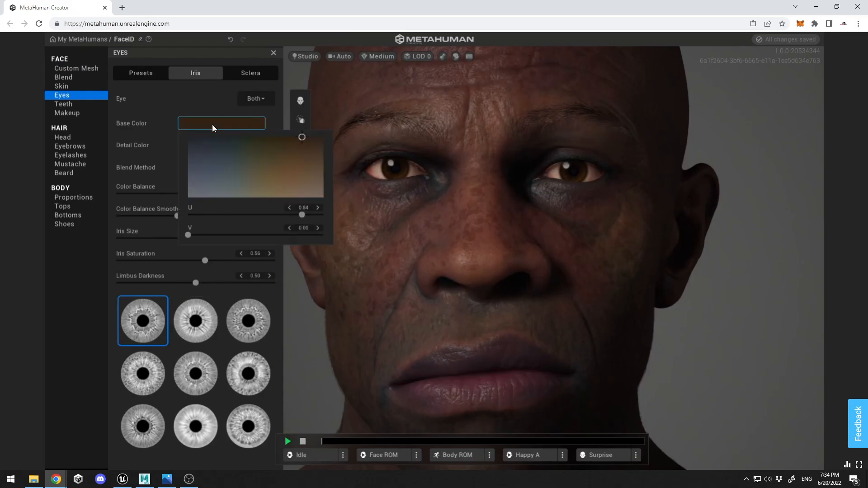
left_click(136, 147)
left_click(183, 145)
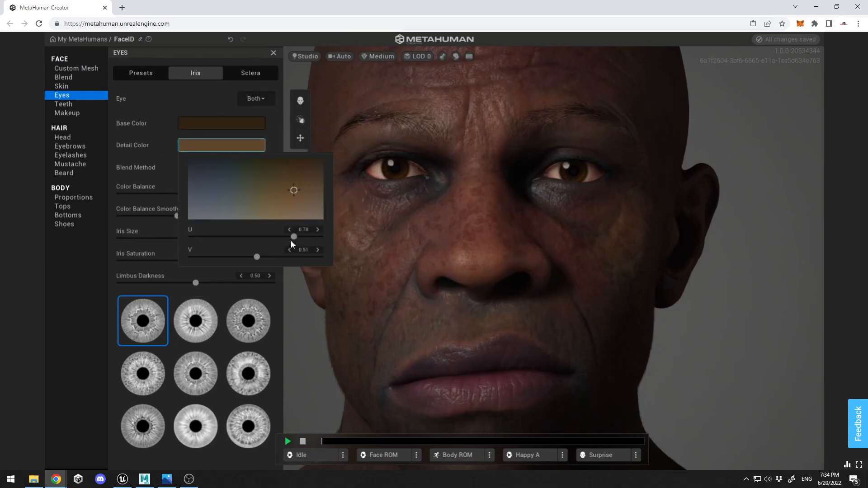
left_click_drag(294, 195, 316, 214)
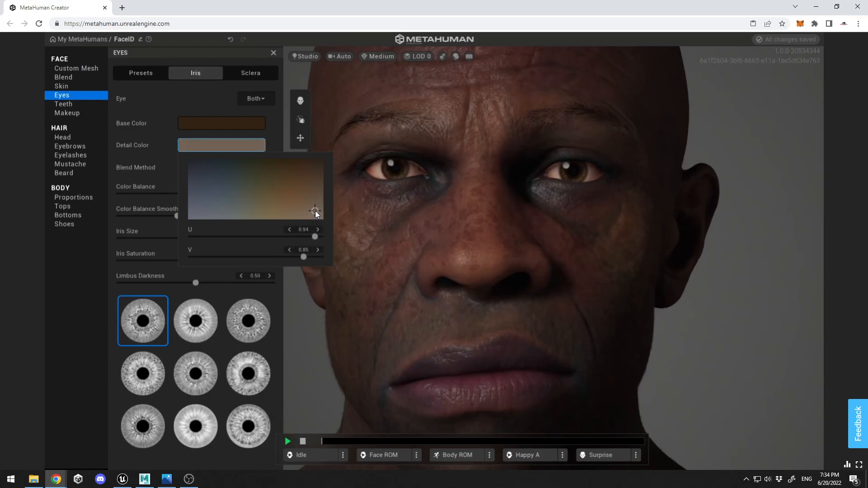
- Set the iris Color Balance to 0.88, its Smoothness to 0.51, Iris Size to 0.32, Iris Saturation to 0.53 and Limbus Darkness to 0.47
left_click(297, 318)
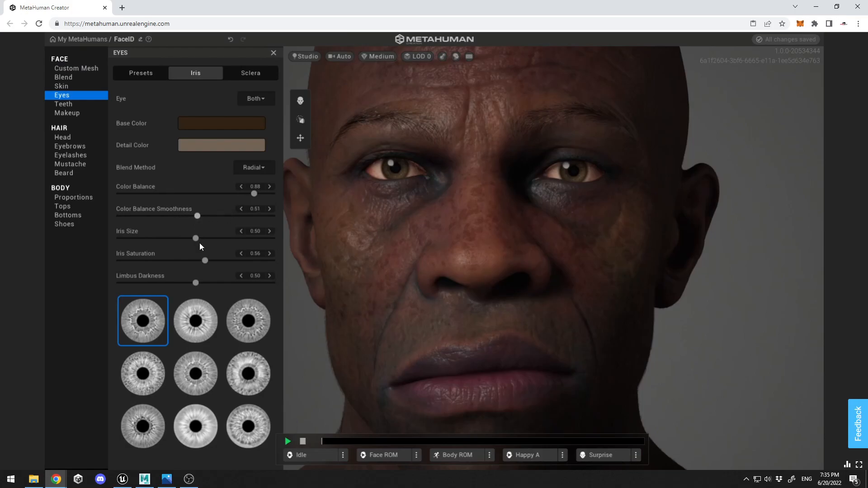
left_click(176, 238)
left_click(191, 283)
left_click(255, 98)
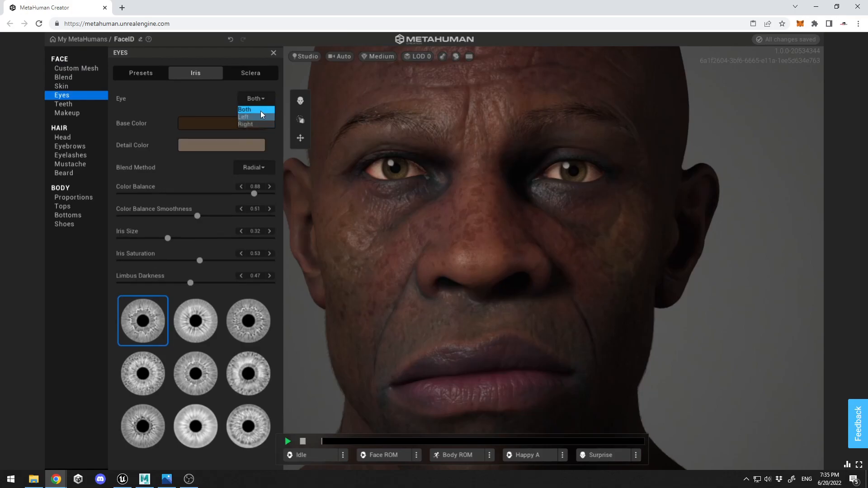
- Set the sclera of both eyes to Brightness 0.88, Sclera Rotation 0.15, Vascularity 0.58 and Veins Rotation 0.43
left_click(254, 76)
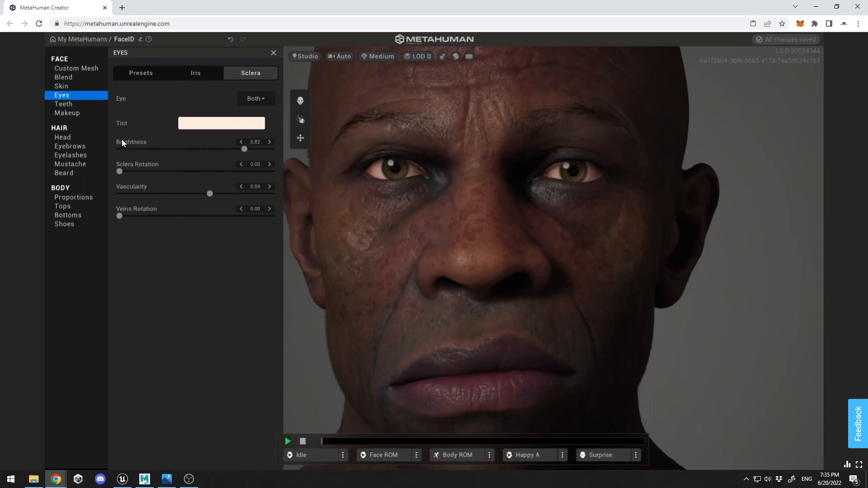
scroll(420, 123, "down", 2)
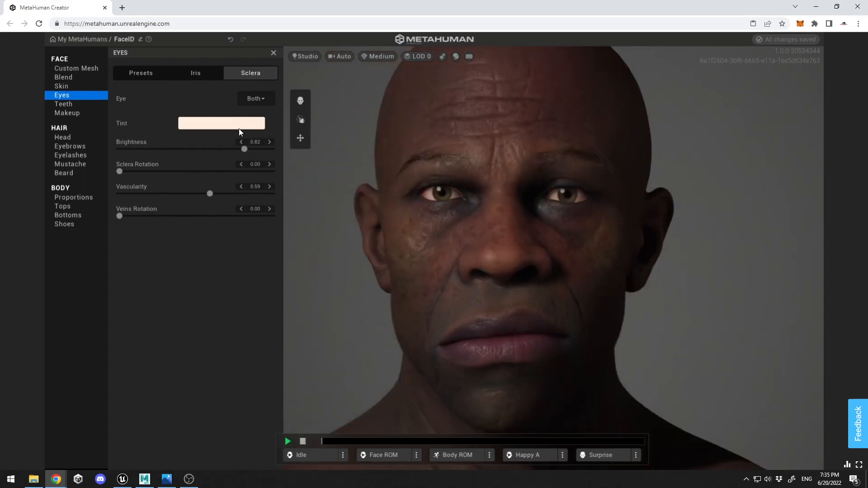
mouse_move(244, 149)
left_mouse_down()
mouse_move(266, 150)
mouse_move(132, 150)
mouse_move(289, 154)
mouse_move(236, 155)
mouse_move(254, 156)
left_mouse_up()
left_click_drag(177, 193, 208, 194)
left_click(121, 172)
mouse_move(135, 174)
left_mouse_down()
mouse_move(210, 172)
mouse_move(122, 172)
mouse_move(142, 171)
left_mouse_up()
left_click_drag(125, 218, 184, 217)
scroll(525, 149, "up", 2)
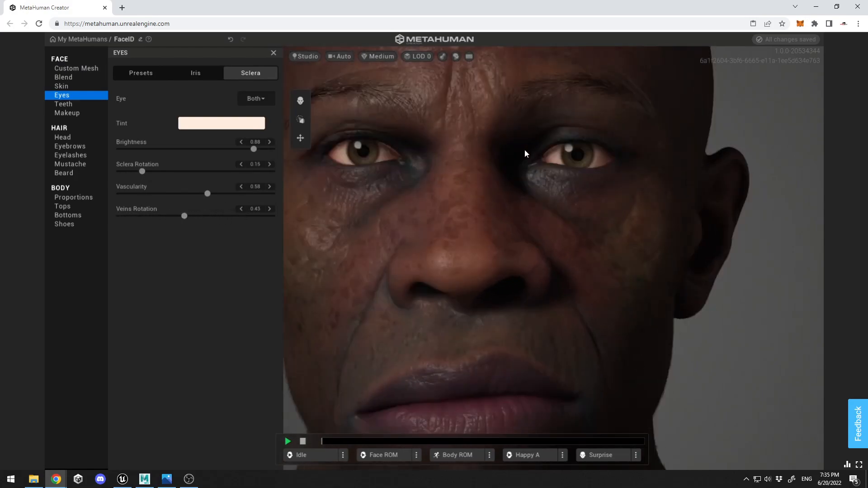
scroll(565, 183, "down", 5)
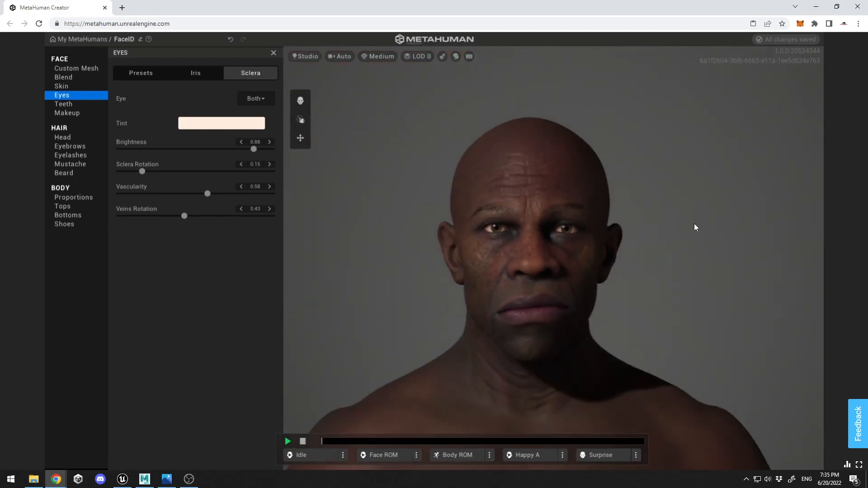
- Whiten the teeth with Tooth Color U 0.00 and V 1.00, and choose a deeper red Gum Color
left_click(92, 103)
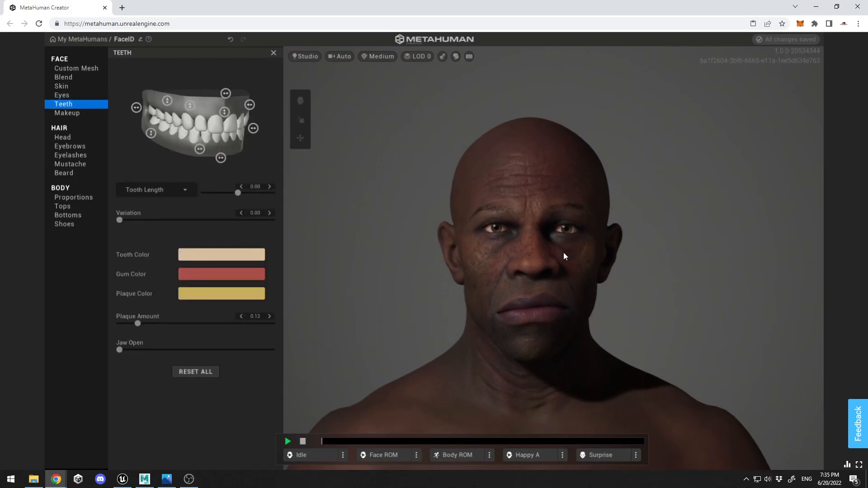
left_click(204, 255)
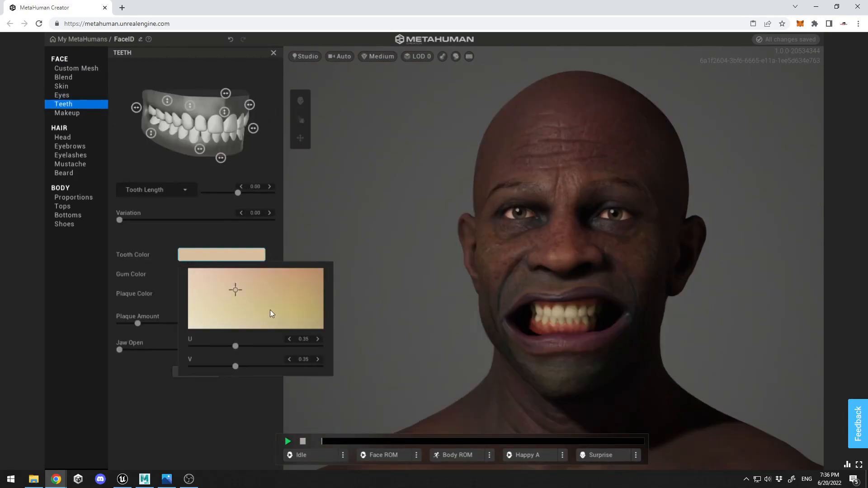
left_click_drag(209, 317, 179, 348)
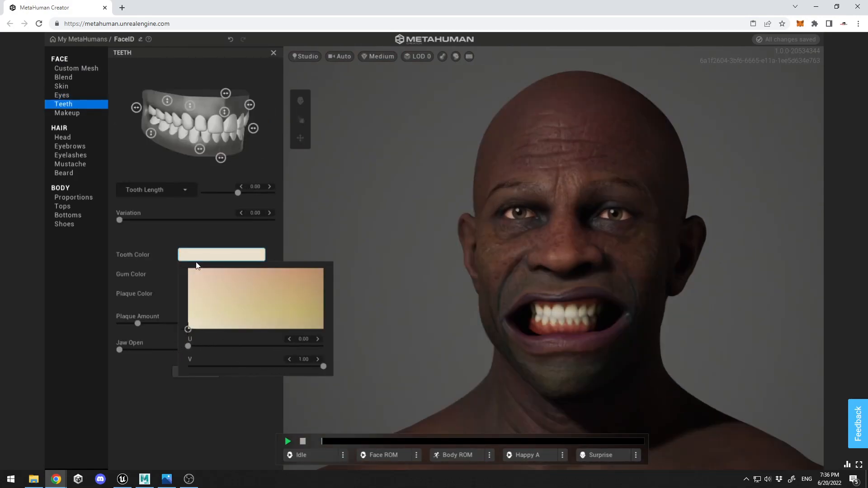
left_click(134, 269)
left_click(218, 274)
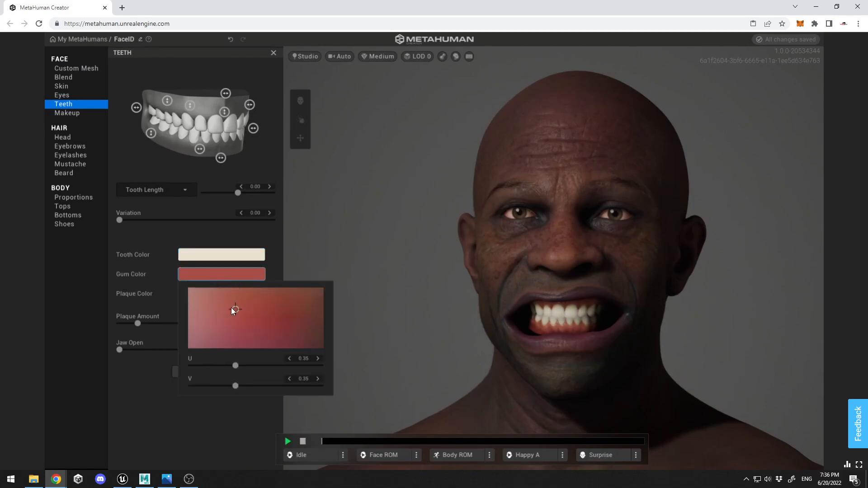
left_click_drag(242, 304, 258, 328)
- Increase the teeth's Plaque Amount to 0.61 and open the jaw partway to inspect the teeth
left_click(138, 323)
left_click_drag(139, 324, 192, 323)
left_click_drag(126, 348, 177, 350)
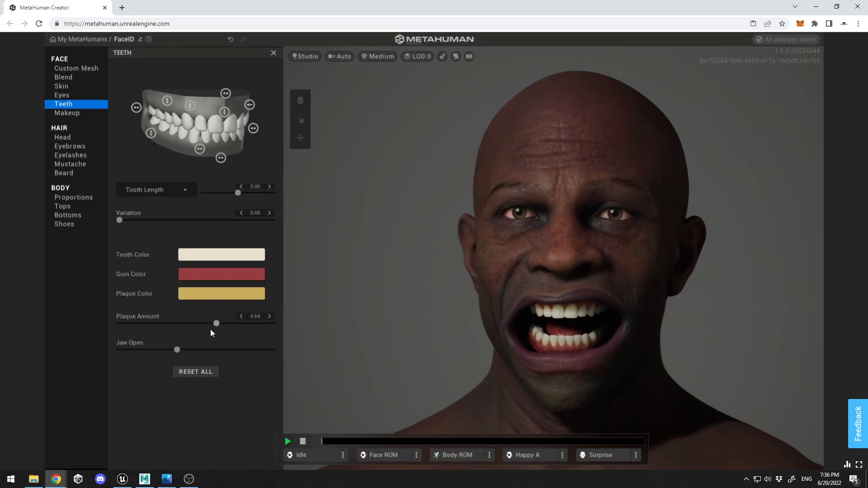
- Set the teeth Variation to 0.52 and the Tooth Length to 0.25
left_click_drag(137, 221, 201, 230)
mouse_move(247, 194)
left_mouse_down()
mouse_move(271, 199)
mouse_move(235, 199)
left_mouse_up()
left_click(185, 191)
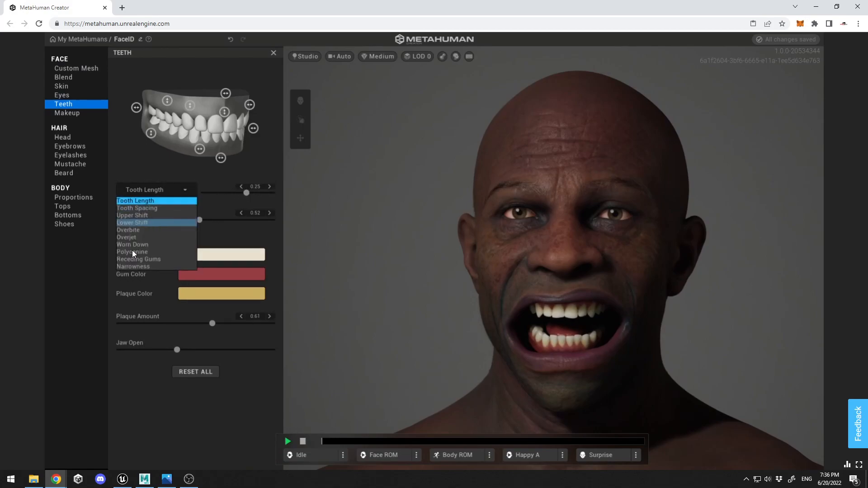
- Reshape the teeth with Tooth Spacing 0.50 and Upper Shift 0.17, and close the jaw completely
left_click_drag(221, 158, 258, 129)
left_click(201, 151)
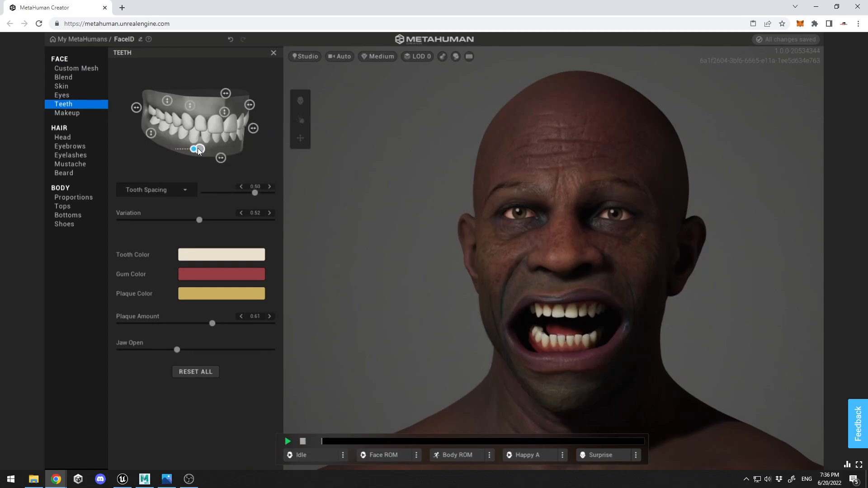
left_click(190, 105)
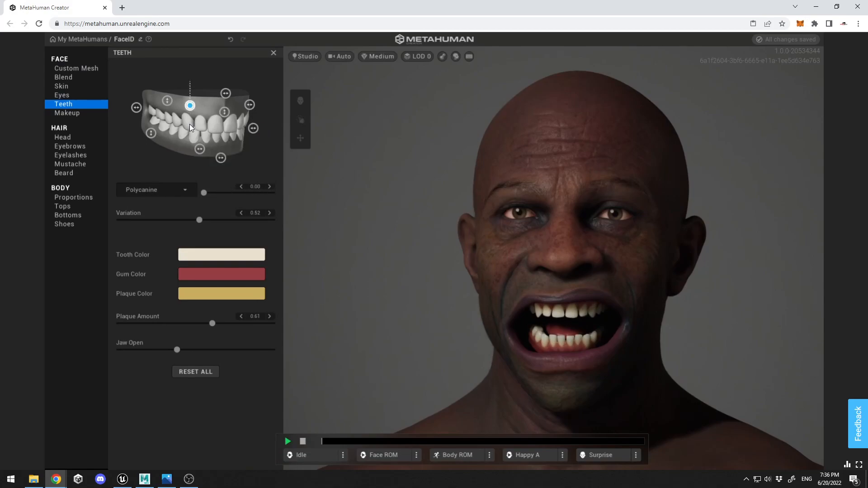
left_click_drag(193, 93, 225, 93)
left_click_drag(564, 194, 594, 202)
left_click_drag(176, 350, 63, 358)
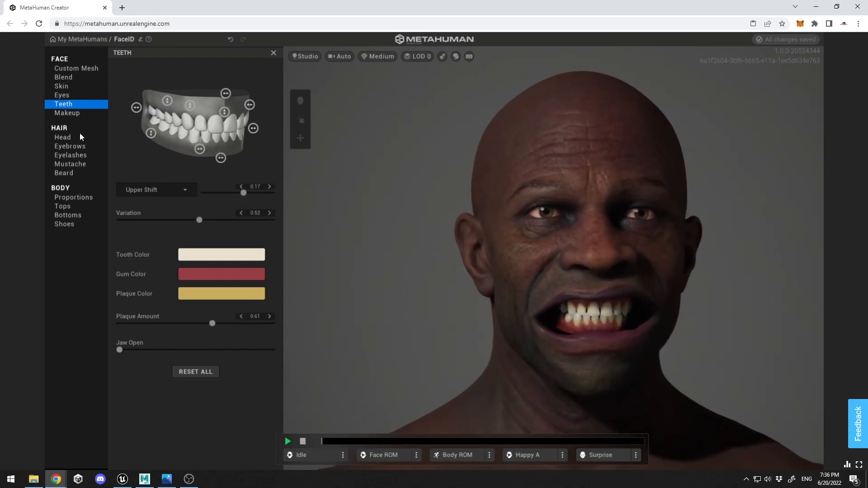
- Look through the eye, blush and lip makeup options, and apply foundation to the face, comparing the skin with and without it
left_click(80, 114)
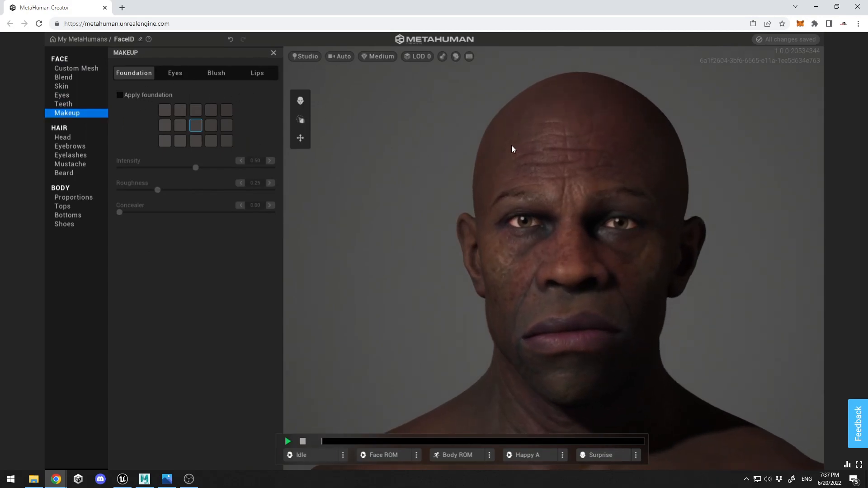
left_click(176, 73)
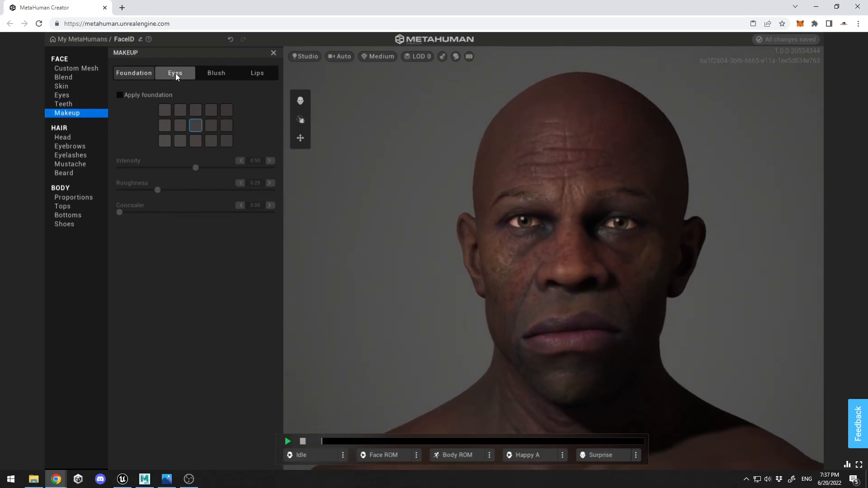
left_click(215, 74)
left_click(251, 74)
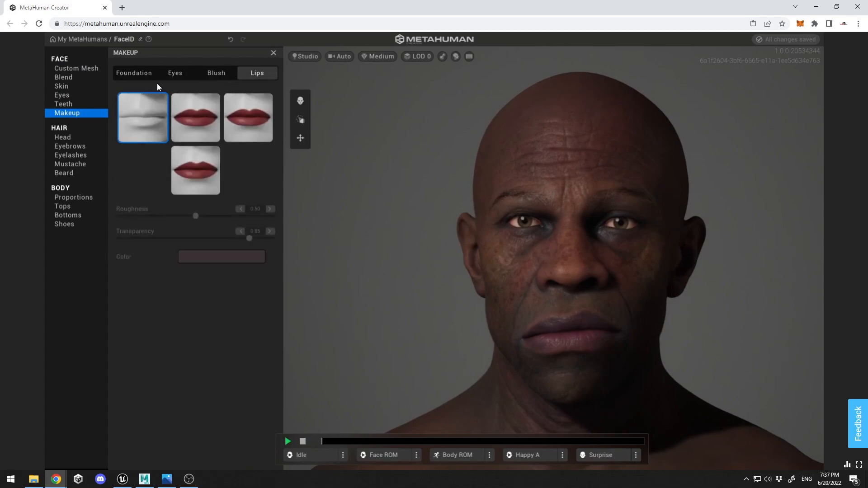
left_click(134, 75)
left_click(120, 96)
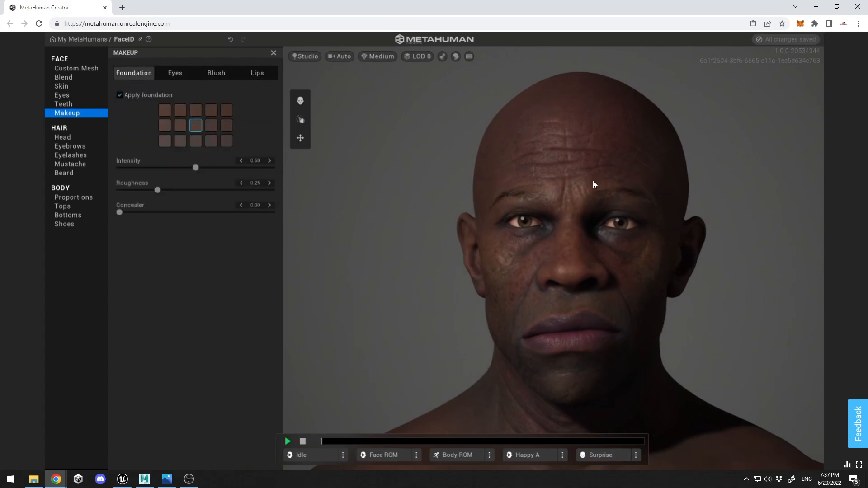
left_click(120, 95)
left_click(120, 96)
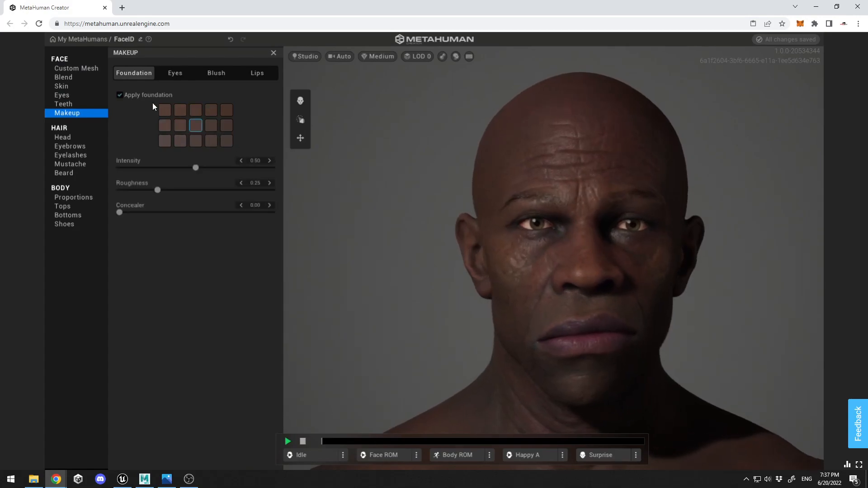
left_click(120, 95)
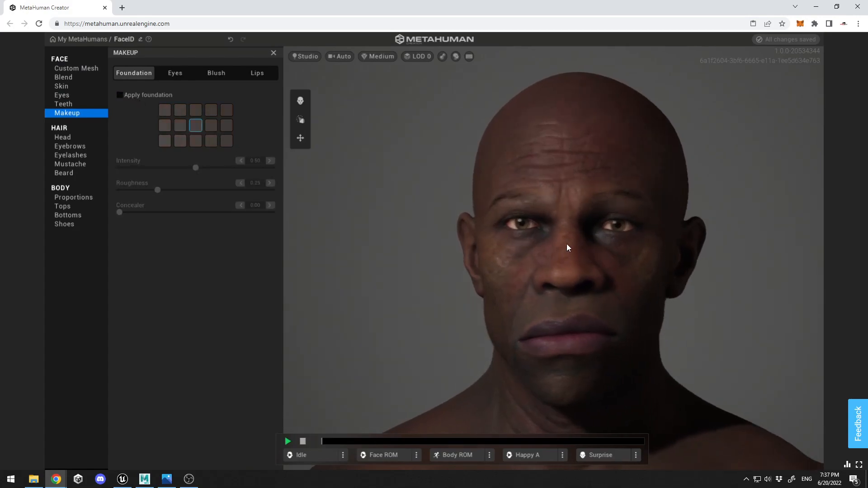
left_click(121, 95)
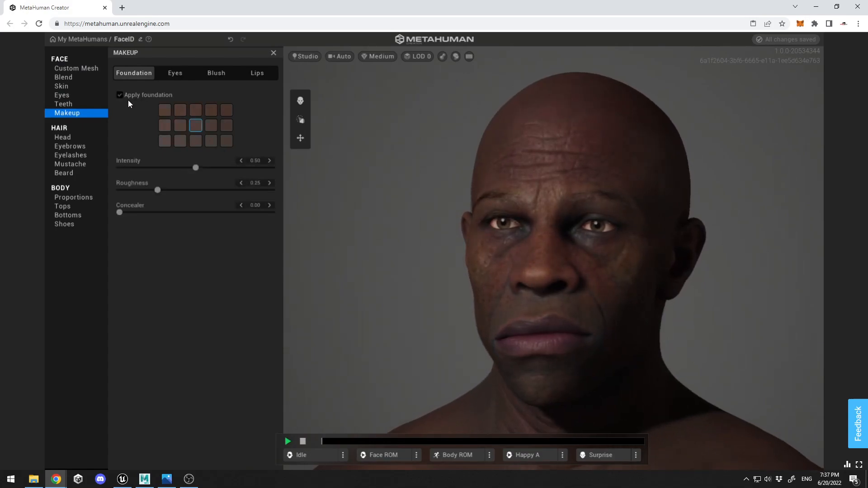
- Keep the middle foundation shade and set the foundation's Intensity to 0.58 and Roughness to 0.36
left_click(180, 127)
left_click(198, 130)
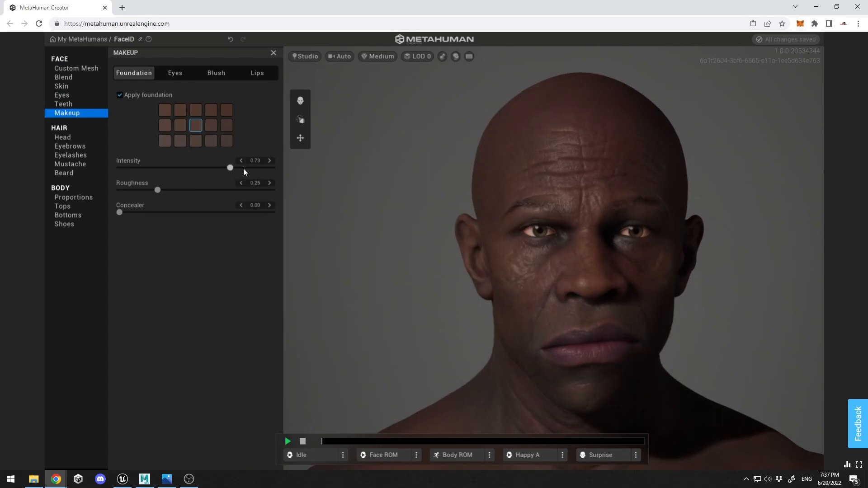
left_click(208, 168)
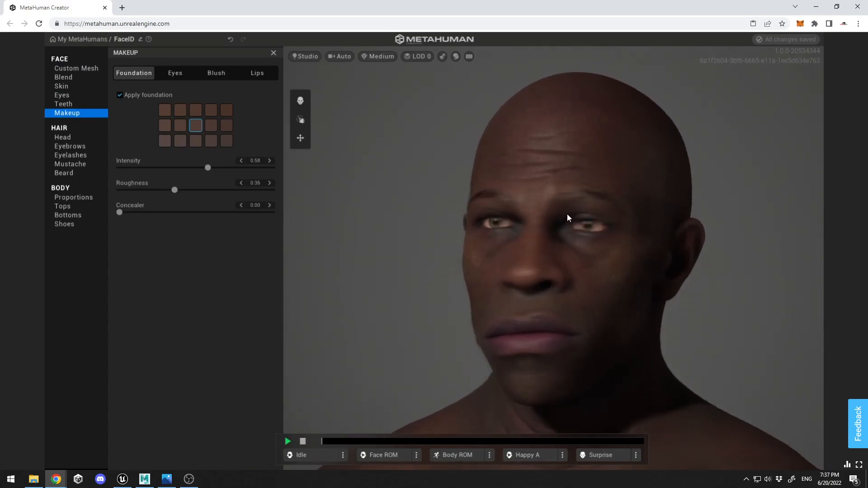
- Browse the head hairstyles, give the character the short, tightly curled black hairstyle, and inspect it from an angle
left_click(80, 137)
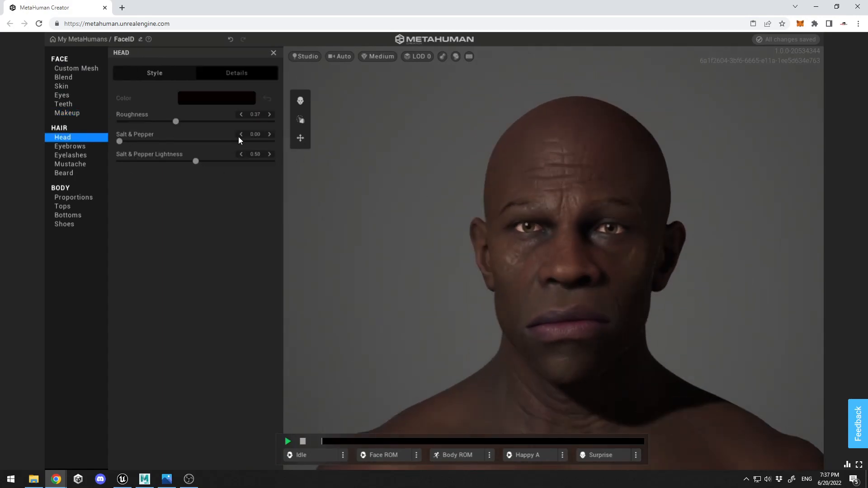
left_click(161, 74)
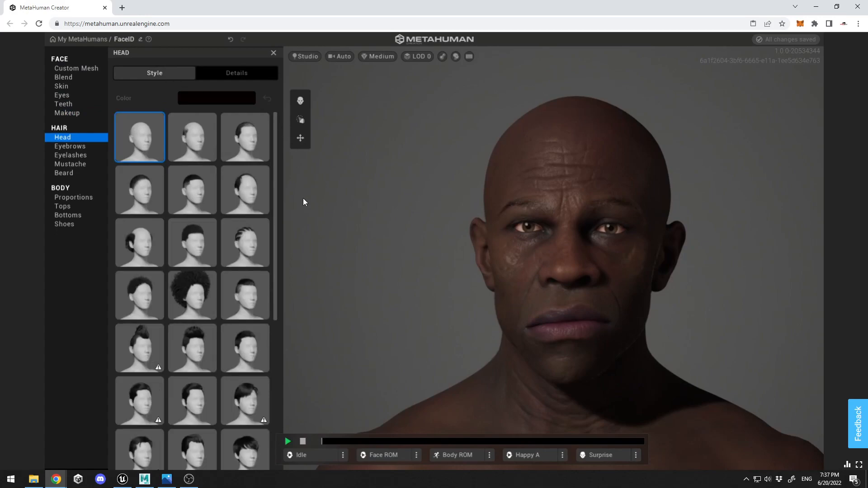
scroll(234, 281, "down", 2)
scroll(253, 346, "down", 4)
scroll(213, 346, "up", 3)
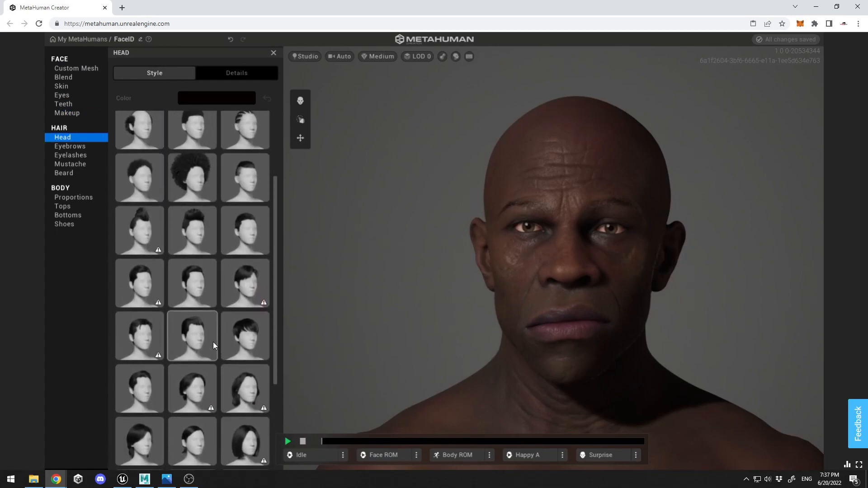
scroll(213, 342, "up", 1)
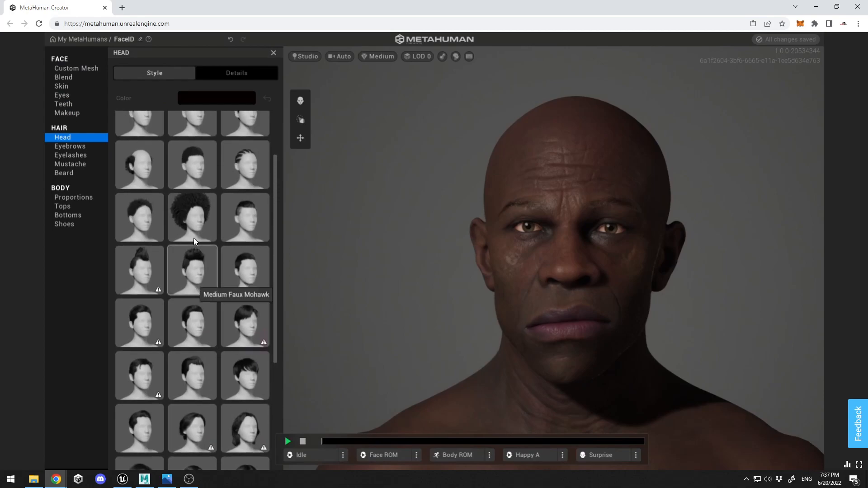
left_click(194, 165)
mouse_move(735, 239)
left_mouse_down()
mouse_move(492, 251)
mouse_move(725, 251)
left_mouse_up()
left_click_drag(640, 248, 505, 236)
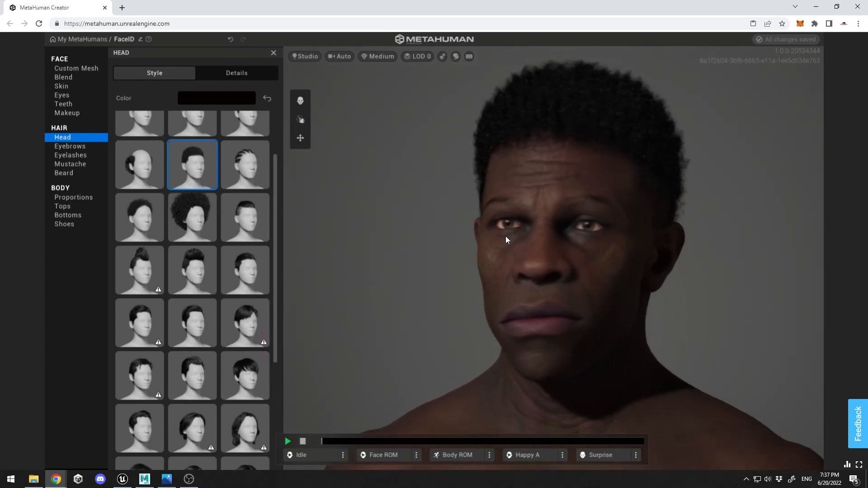
- Try the large afro hairstyle, look over the other hairstyles, and return to the short, tightly curled one
left_click(188, 210)
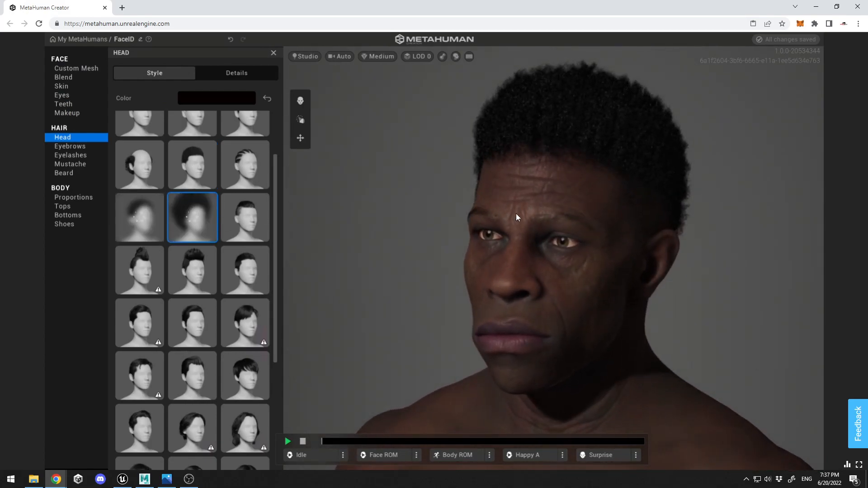
left_click_drag(544, 224, 442, 236)
scroll(553, 225, "down", 4)
scroll(553, 225, "up", 5)
left_click(202, 172)
left_click_drag(728, 237, 702, 238)
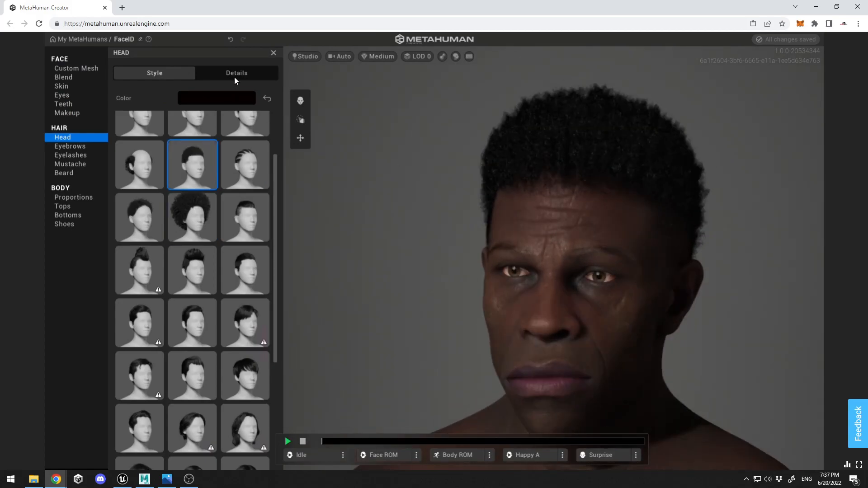
- Set the hair's Roughness to 0.28 and test the Salt & Pepper effect, bringing it back to 0.00
left_click(240, 75)
left_click_drag(177, 122, 196, 122)
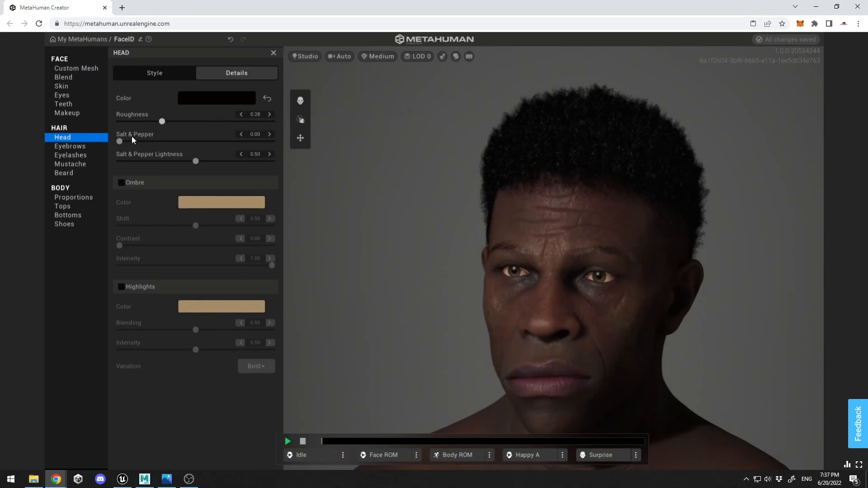
left_click_drag(119, 141, 210, 142)
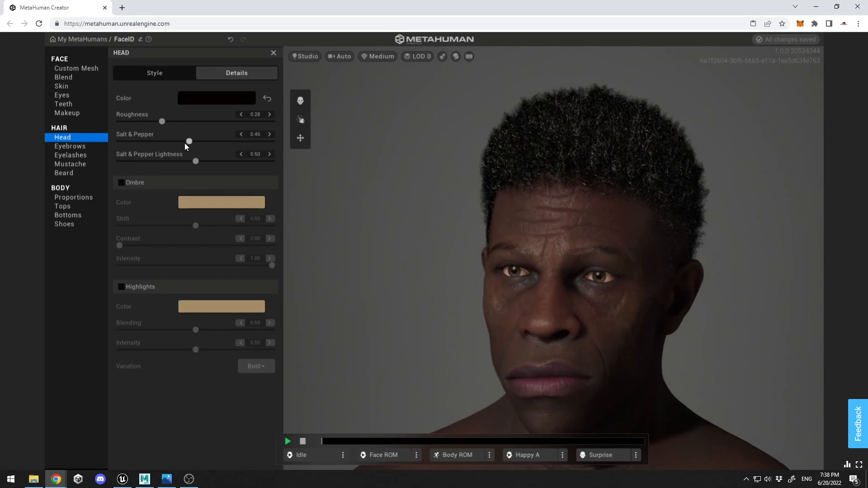
left_click_drag(198, 144, 119, 145)
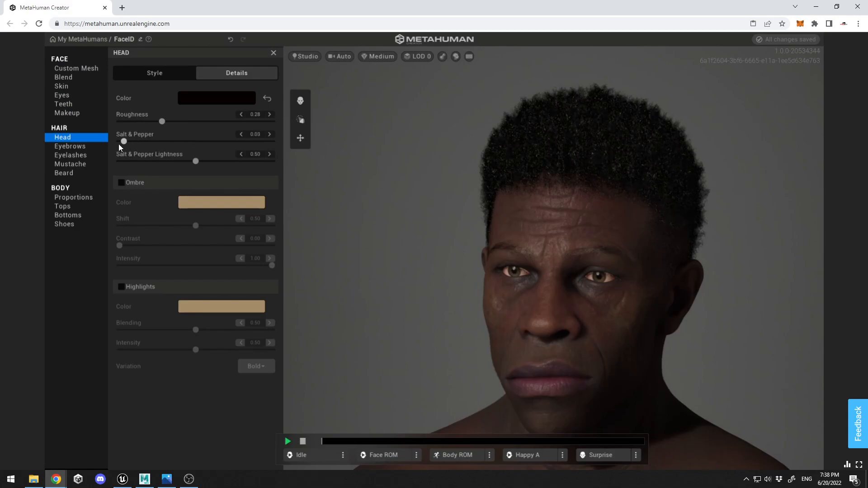
- Try an Ombre on the hair with Shift 0.43 and a browner color, and turn the Ombre off again
left_click(120, 183)
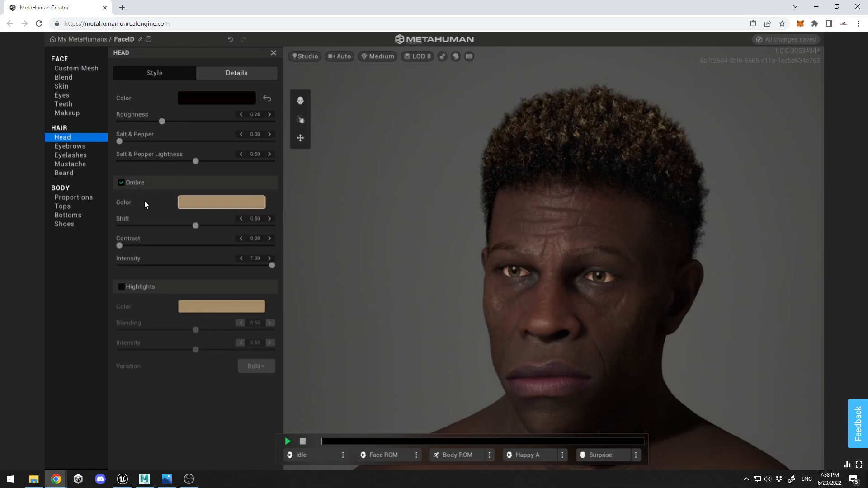
mouse_move(198, 231)
left_mouse_down()
mouse_move(235, 226)
mouse_move(156, 227)
mouse_move(197, 227)
mouse_move(185, 232)
left_mouse_up()
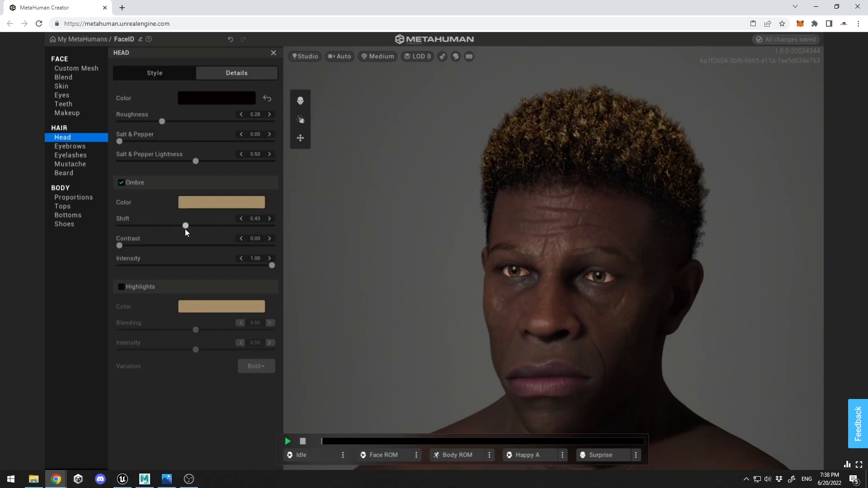
left_click(208, 205)
mouse_move(253, 296)
left_mouse_down()
mouse_move(297, 305)
mouse_move(313, 268)
mouse_move(256, 239)
left_mouse_up()
left_click(123, 183)
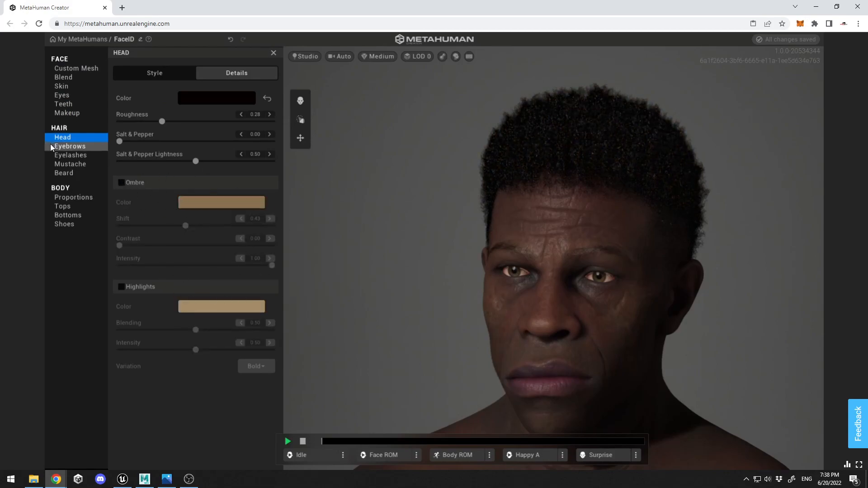
- Check the eyebrows in the reference portrait and give the character a thick, dense eyebrow style
left_click(63, 146)
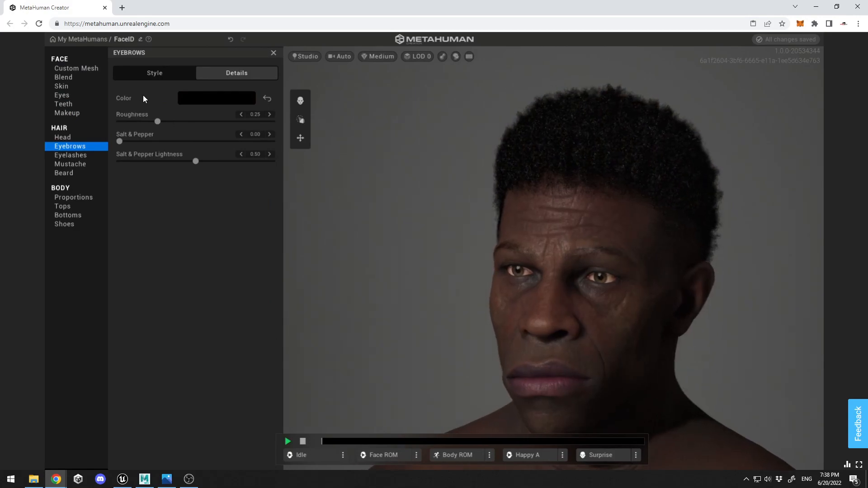
left_click(155, 73)
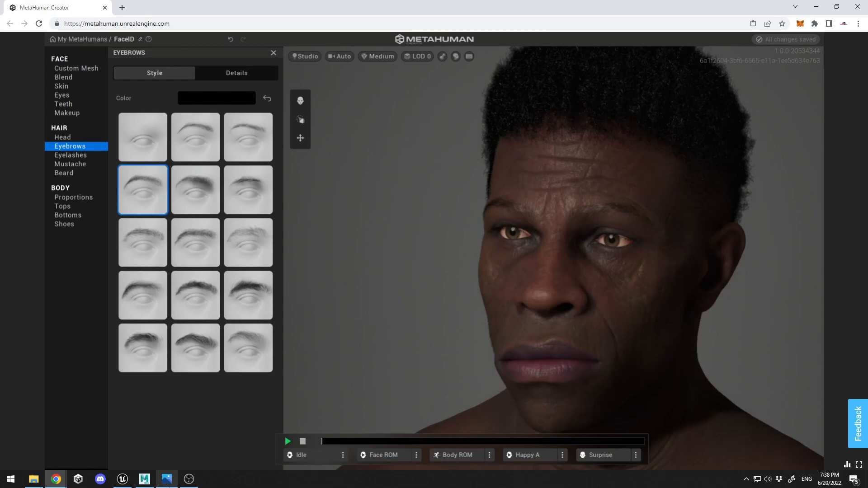
left_click(167, 479)
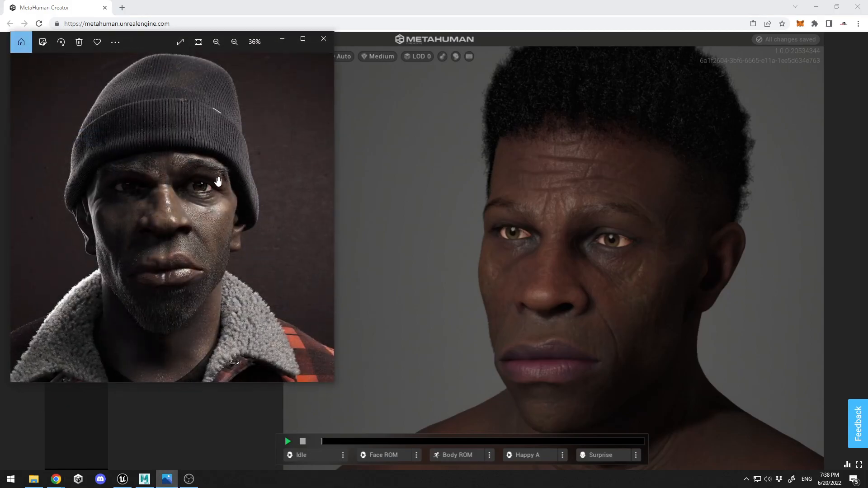
left_click(282, 40)
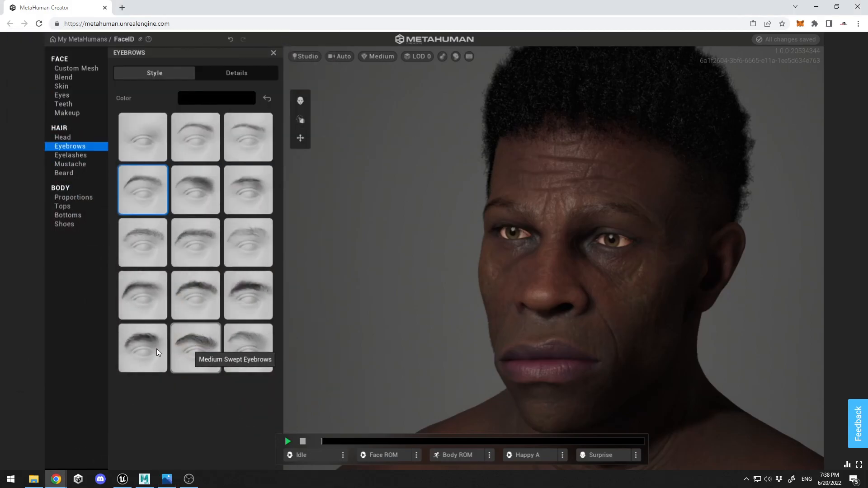
left_click(142, 346)
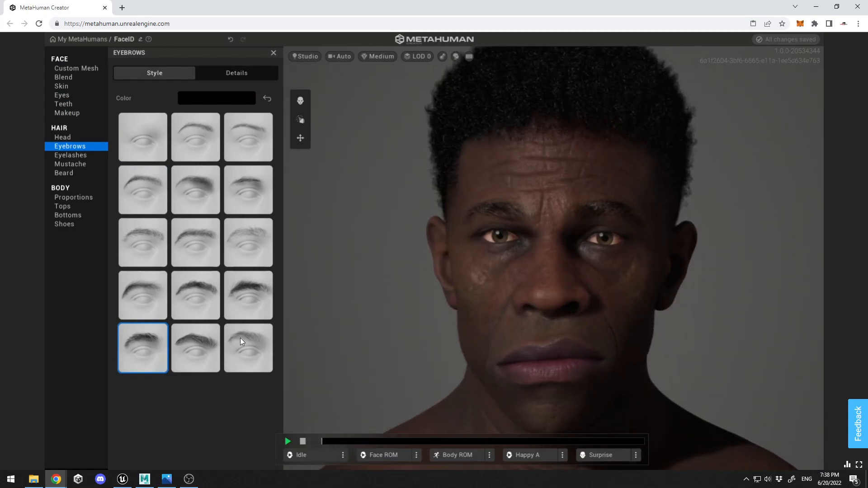
- Compare other eyebrow styles such as Medium Swept and Medium Unruly, and return to the thick, dense style
left_click(252, 295)
left_click(199, 344)
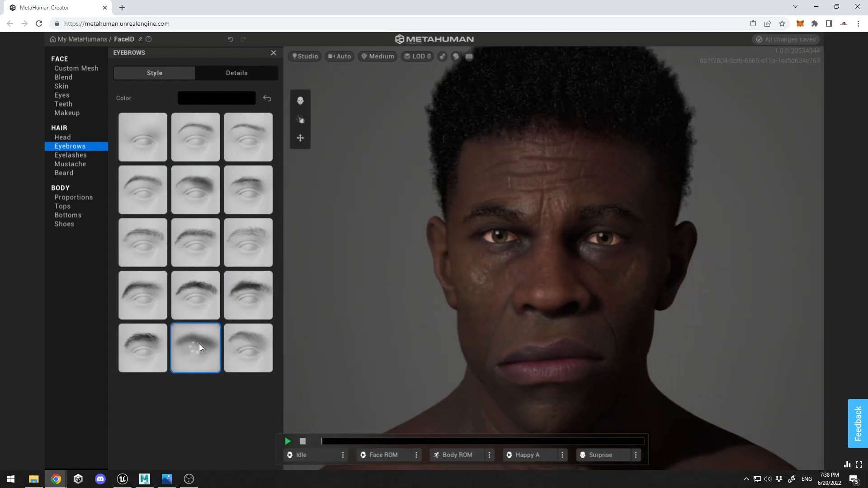
left_click(142, 343)
left_click(188, 287)
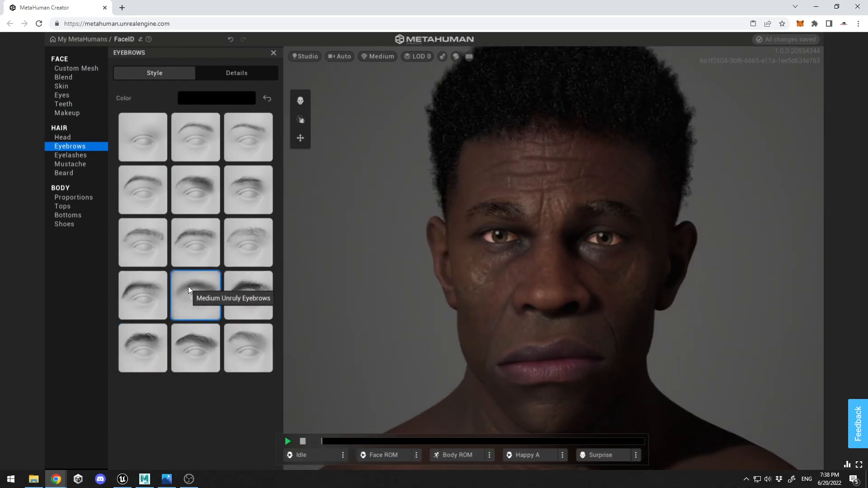
left_click(132, 345)
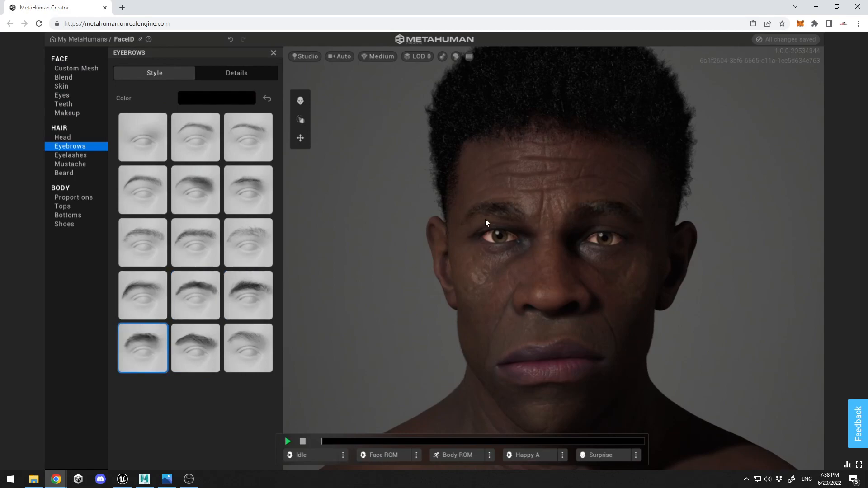
- Adjust the eyebrows' Roughness and Salt & Pepper Lightness, and check the brows on the face
left_click(230, 74)
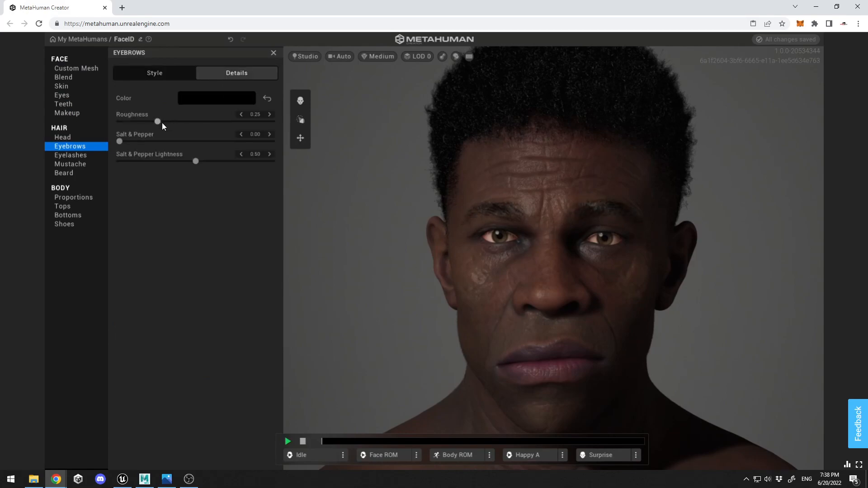
mouse_move(196, 126)
left_mouse_down()
mouse_move(208, 126)
mouse_move(127, 123)
mouse_move(187, 122)
left_mouse_up()
left_click_drag(229, 162, 154, 165)
left_click(168, 70)
left_click_drag(681, 243, 603, 237)
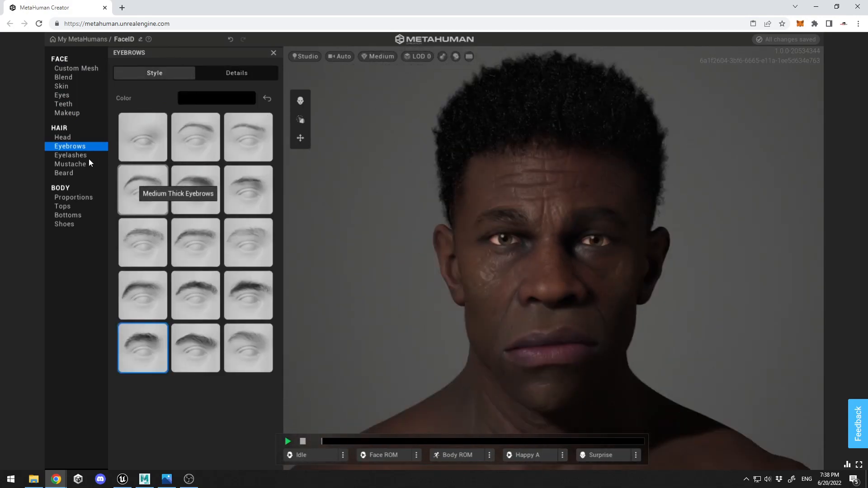
- Check the current eyelashes from the side and apply the eyelash style in the gallery's first row, third thumbnail
left_click(70, 155)
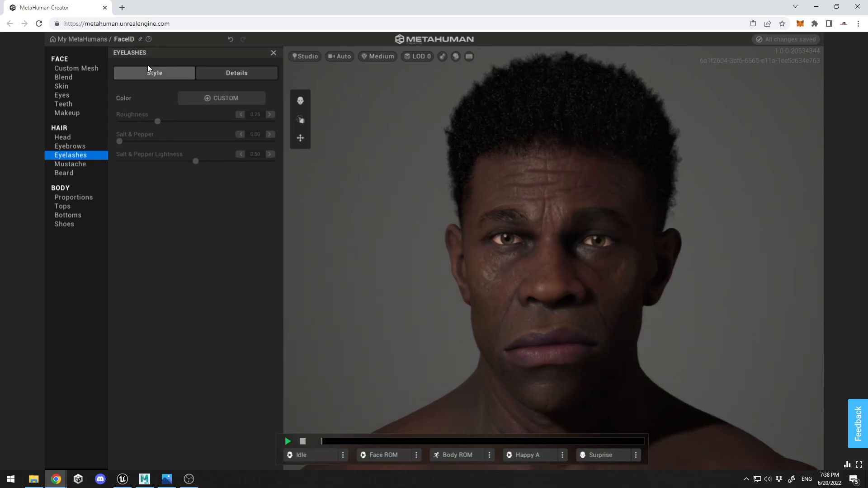
left_click(151, 76)
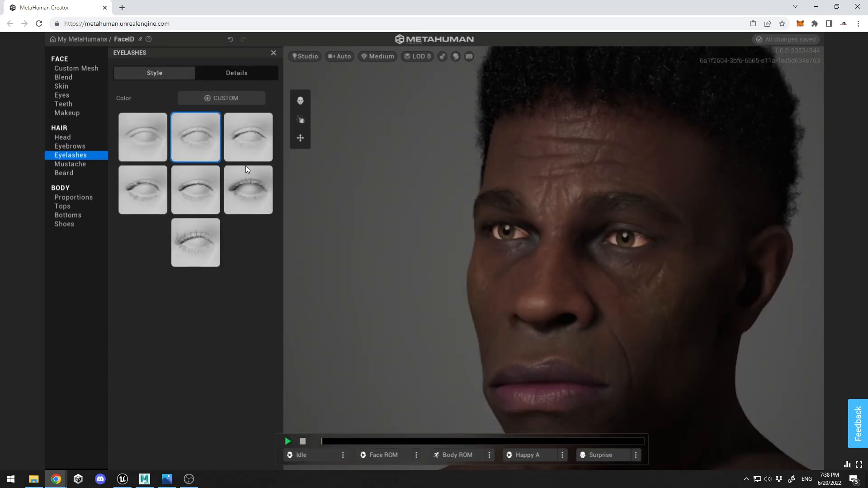
left_click_drag(533, 224, 734, 224)
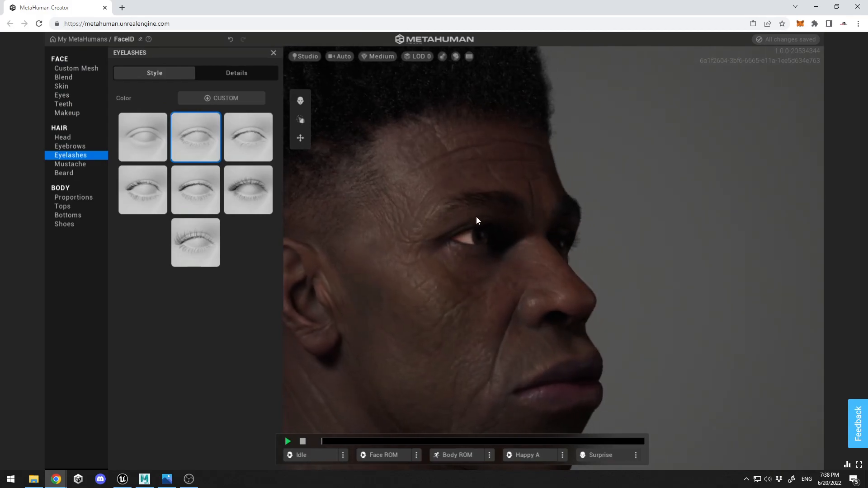
left_click(239, 130)
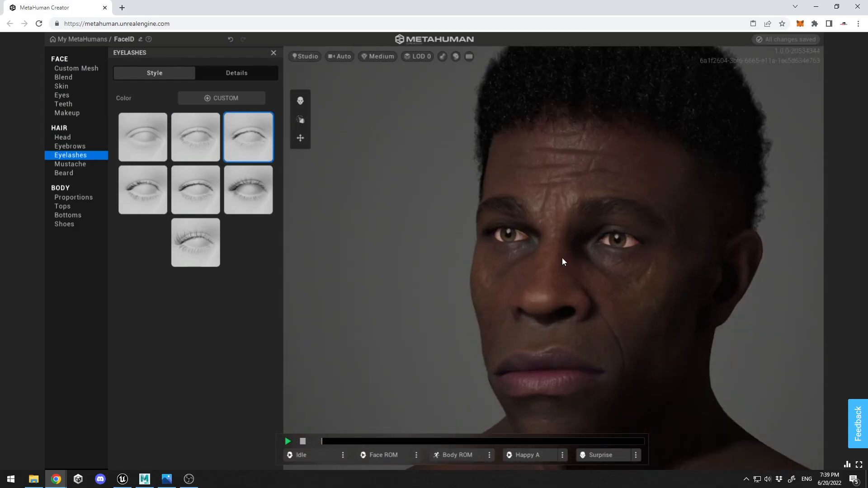
left_click(243, 71)
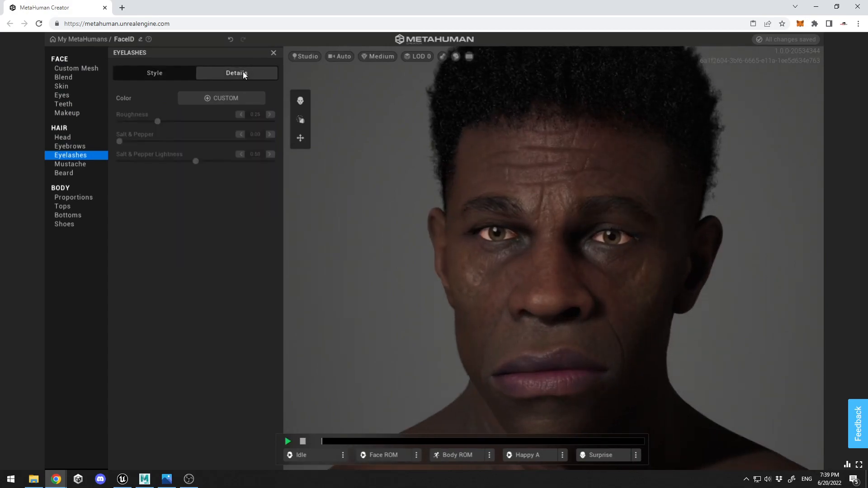
left_click(160, 78)
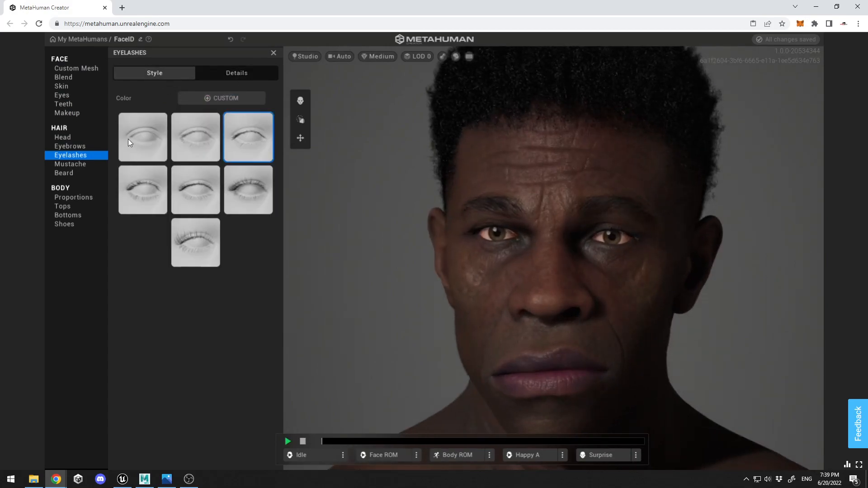
- Try mustache styles from Long Stubble to Short Curly Mustache on the face and compare with the reference portrait
left_click(83, 164)
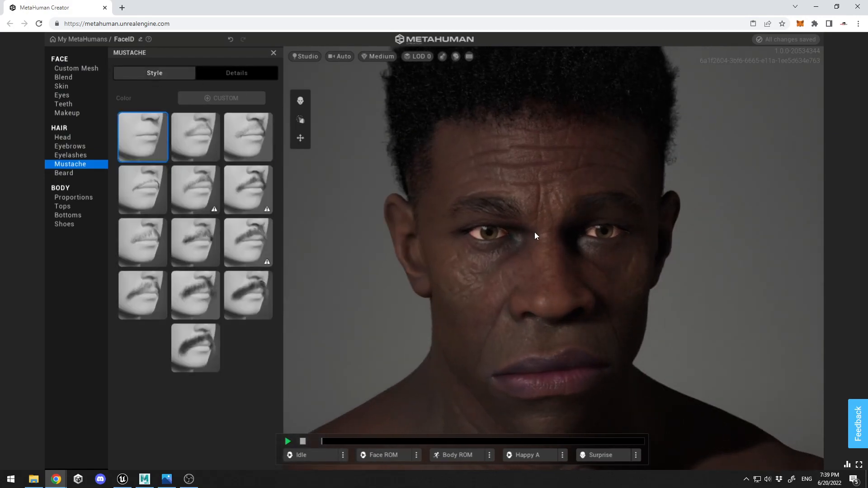
left_click(196, 137)
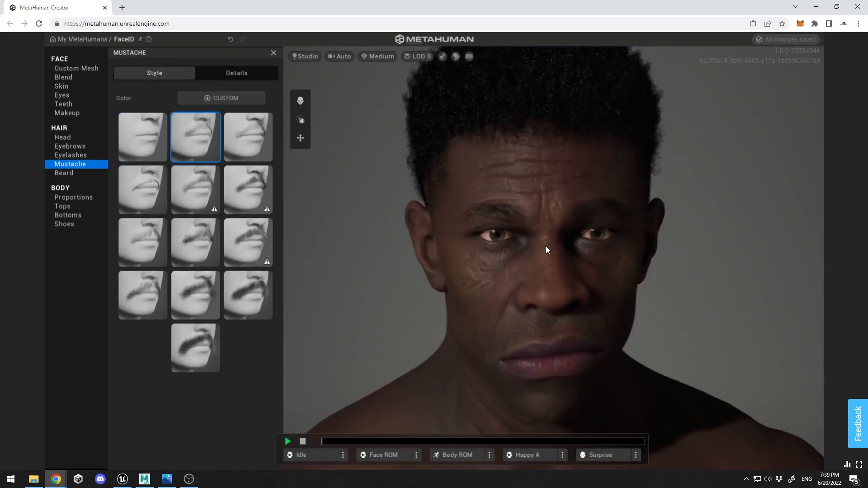
left_click(259, 139)
left_click(229, 195)
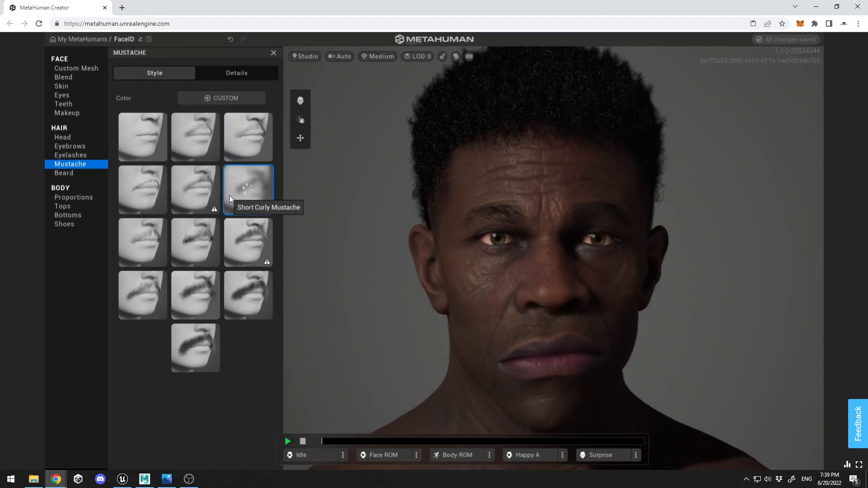
left_click(167, 478)
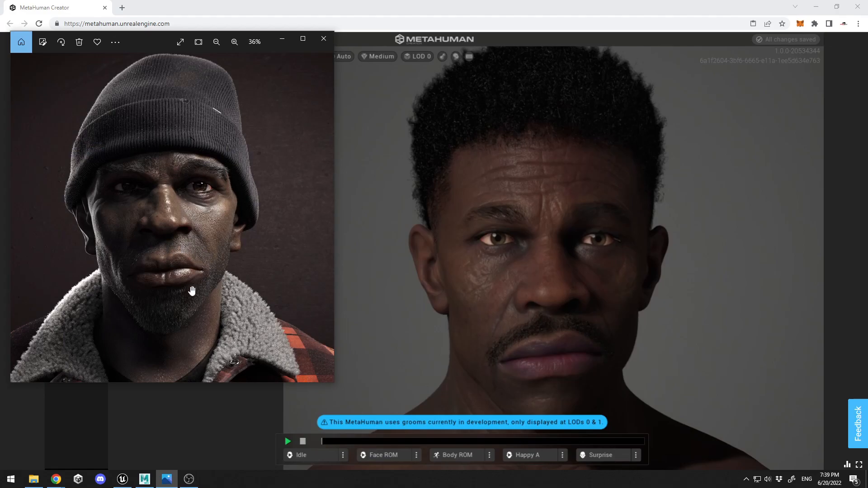
- Compare the Medium Curly and Long Stubble mustaches, and apply the sparse mustache style in the middle of the gallery's third row
left_click(184, 184)
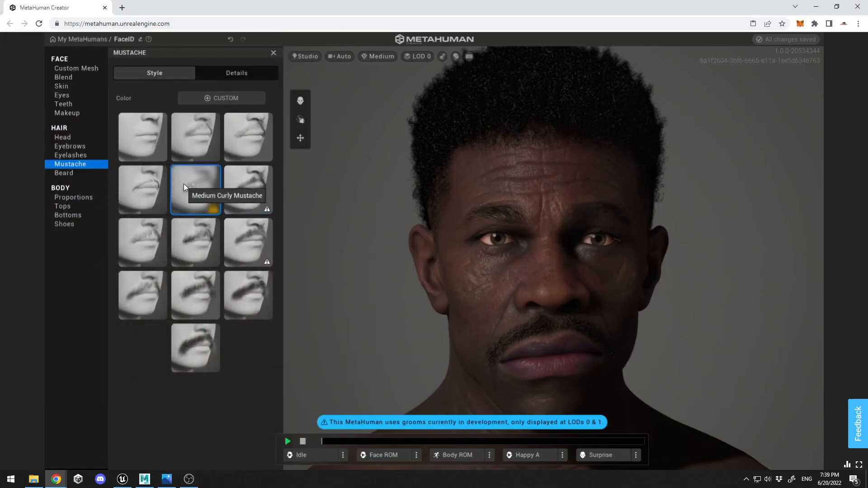
left_click(137, 182)
left_click(230, 138)
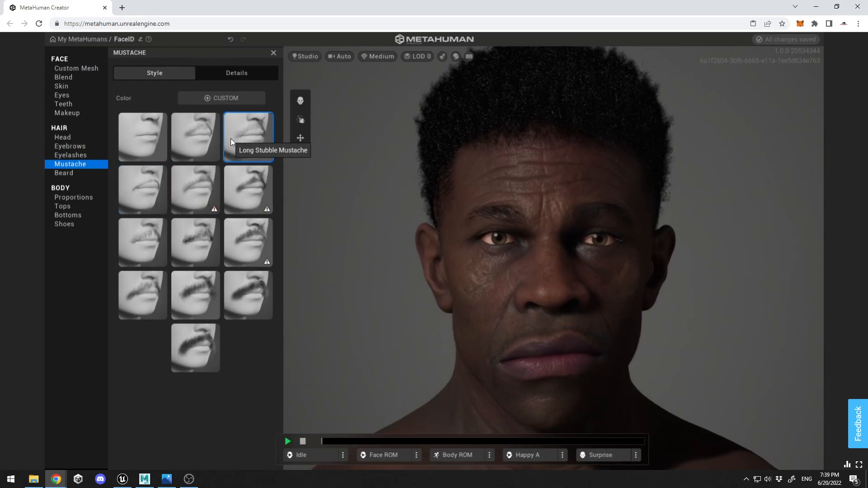
left_click(198, 248)
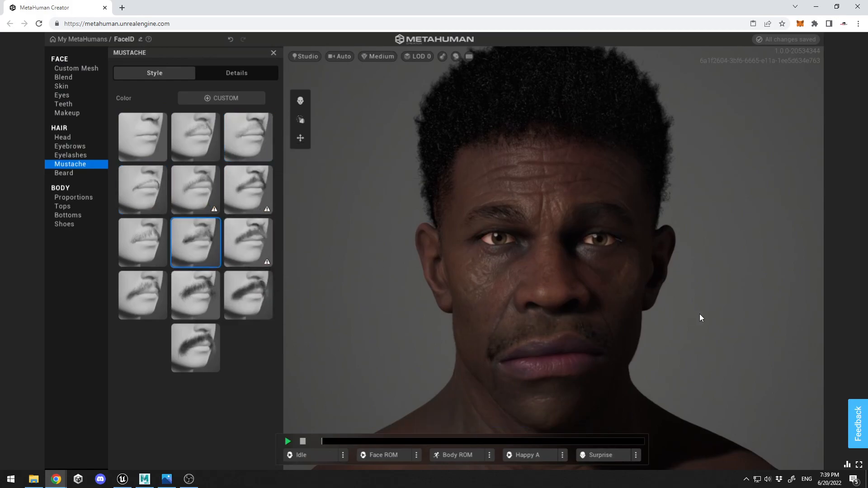
- Try the Long Full Beard style on the character and view the whole head
left_click(57, 172)
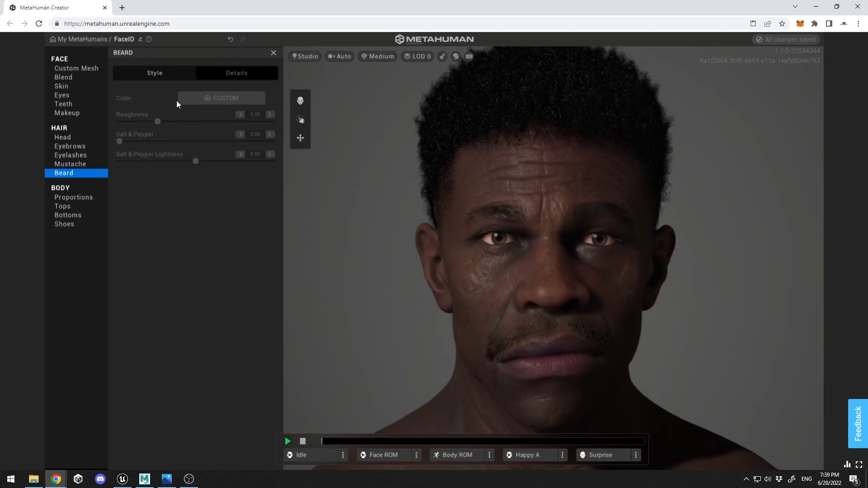
left_click(162, 74)
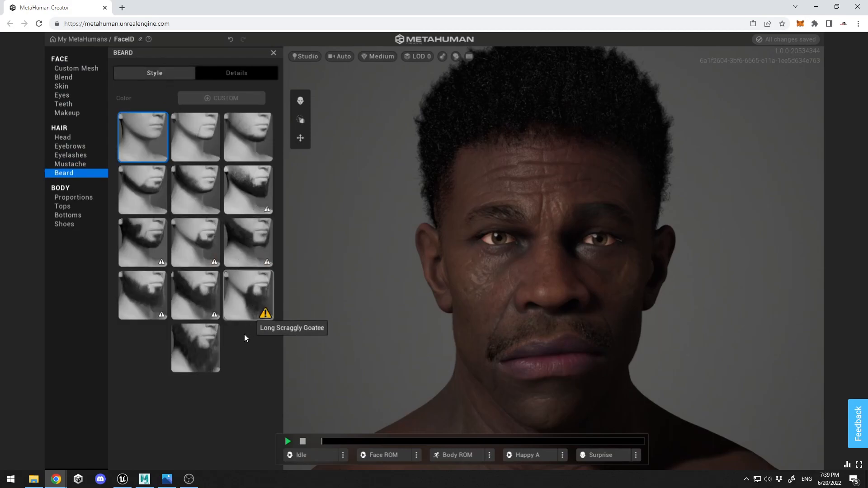
left_click(190, 287)
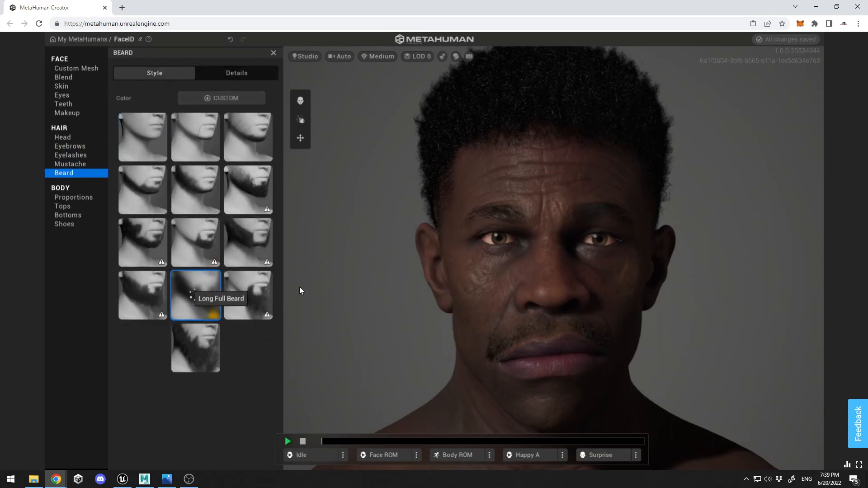
mouse_move(672, 273)
left_mouse_down()
mouse_move(589, 301)
mouse_move(494, 294)
mouse_move(634, 284)
mouse_move(682, 294)
mouse_move(620, 285)
mouse_move(661, 283)
left_mouse_up()
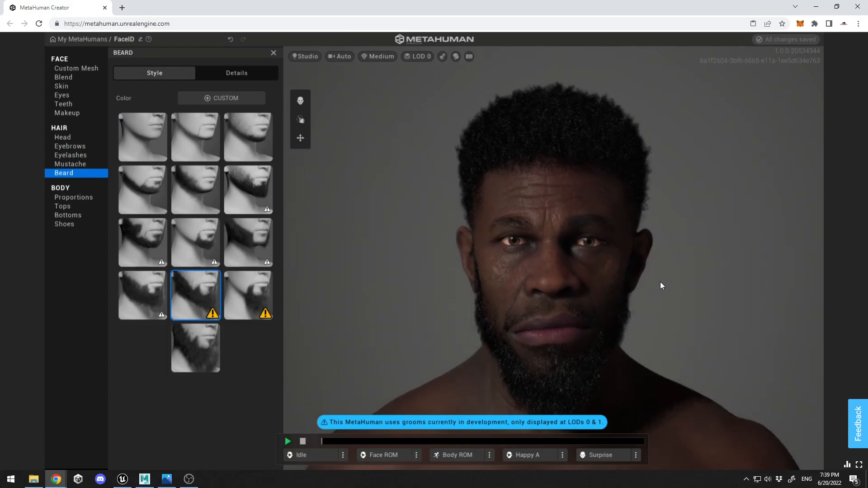
- Check the beard in the reference portrait, give the character the Short Full Beard, and compare it from the side
left_click(166, 479)
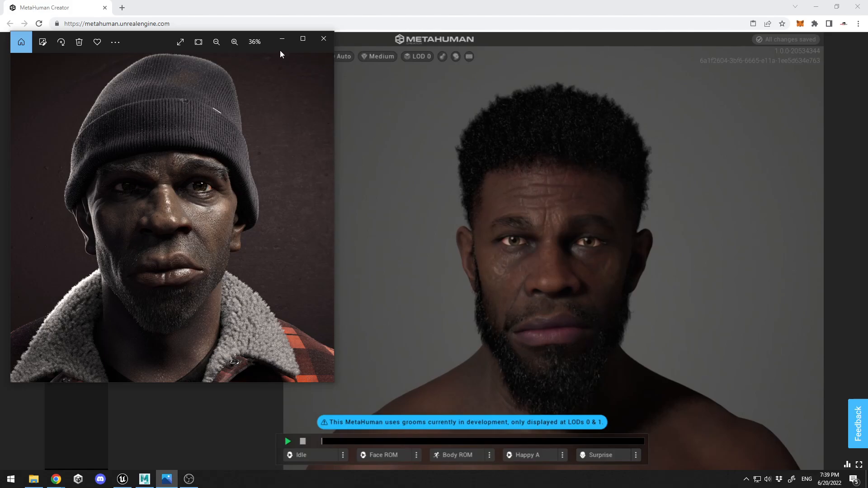
left_click(282, 38)
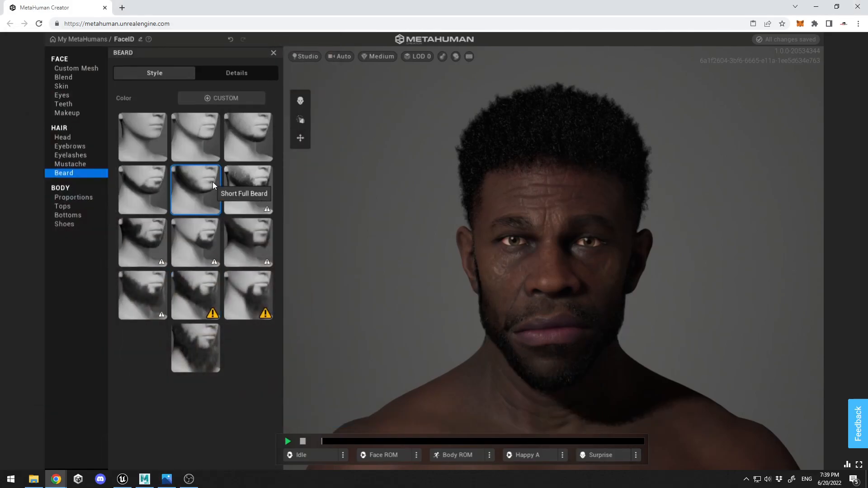
left_click_drag(524, 247, 596, 243)
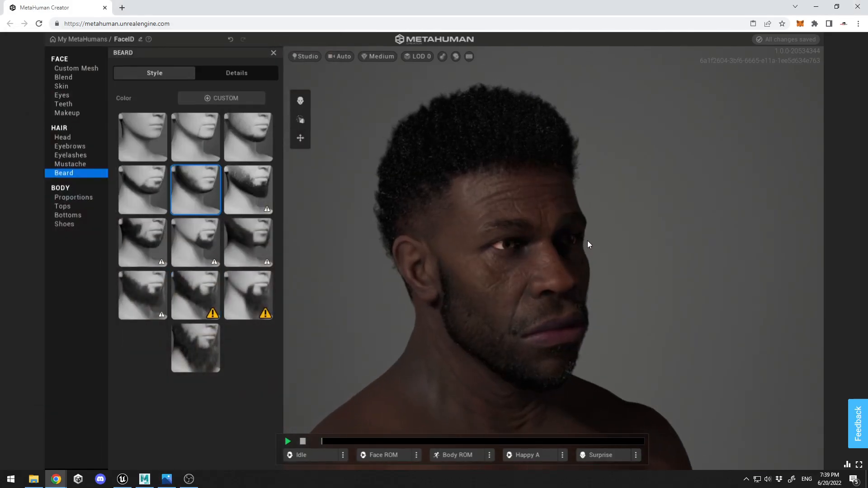
left_click(167, 479)
left_click(167, 479)
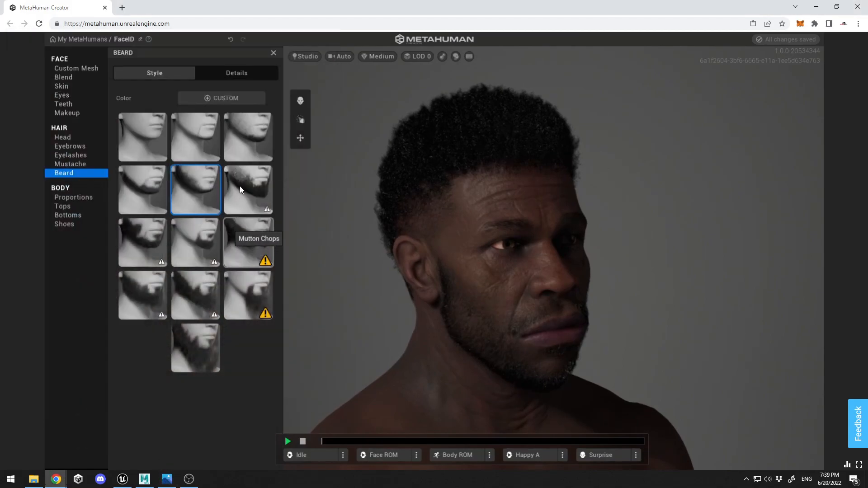
- Compare two lighter beard styles, return to the Short Full Beard, and check it against the reference portrait
left_click(245, 134)
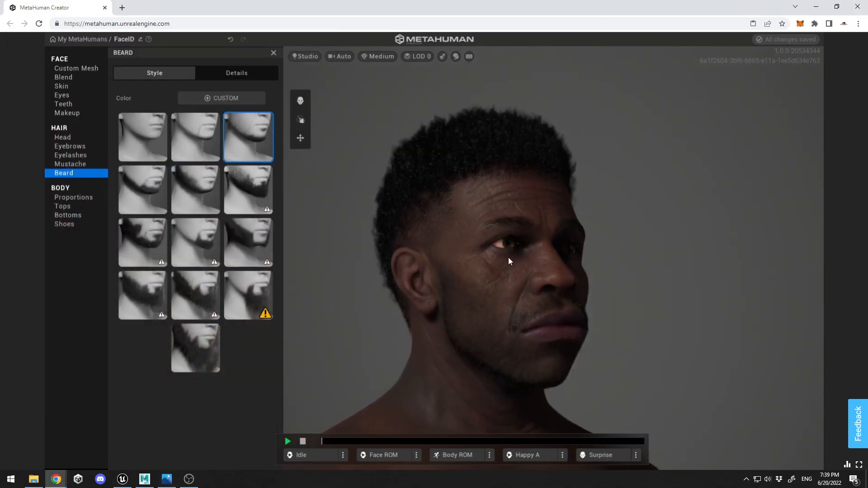
left_click(147, 189)
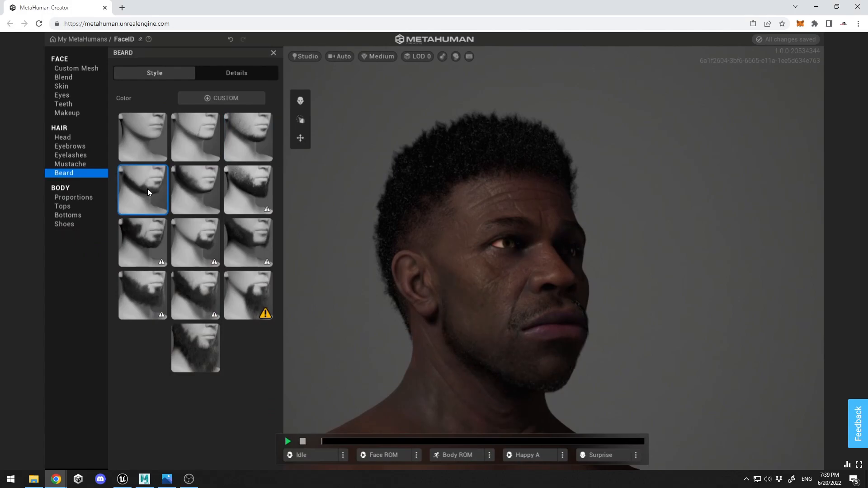
left_click(185, 196)
left_click_drag(475, 330, 381, 341)
left_click(166, 479)
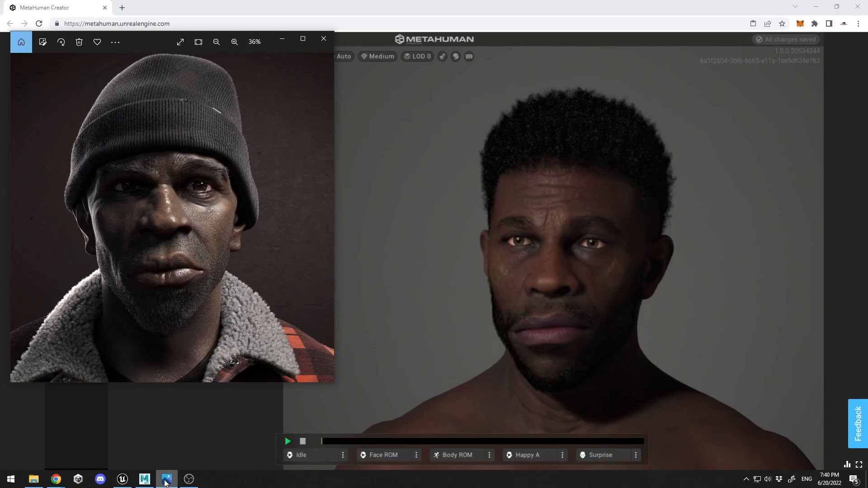
left_click(166, 480)
- Give the beard a custom black color with Melanin 1.00 and Redness 0.00, and compare it with the reference portrait
left_click_drag(467, 313, 497, 313)
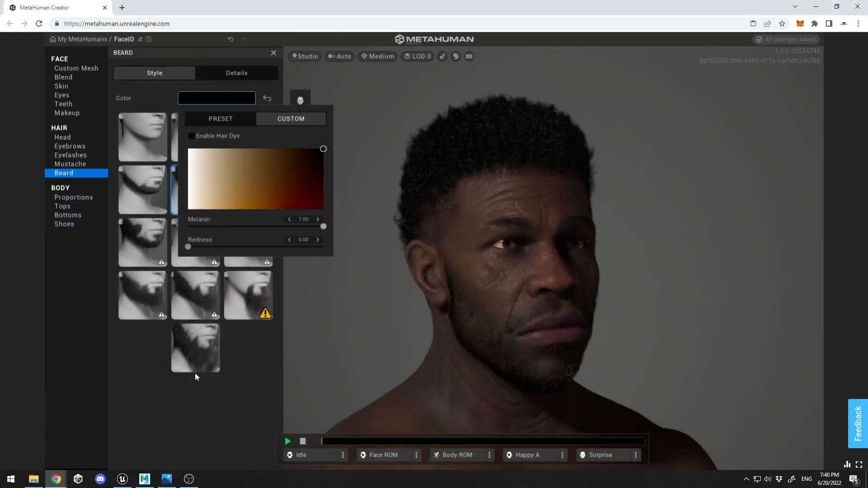
left_click(228, 400)
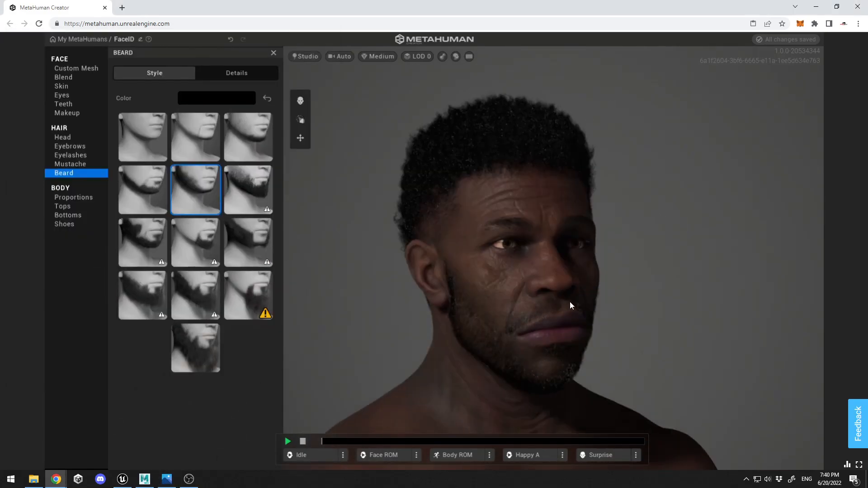
left_click_drag(559, 306, 562, 302)
left_click(166, 479)
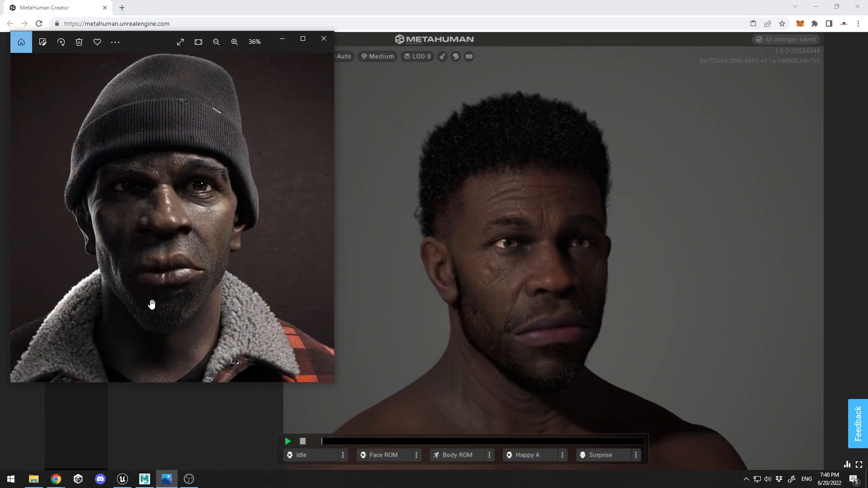
left_click(166, 479)
- Enable Hair Dye for the beard's custom color and set the dye to white, FFFFFF
left_click(214, 102)
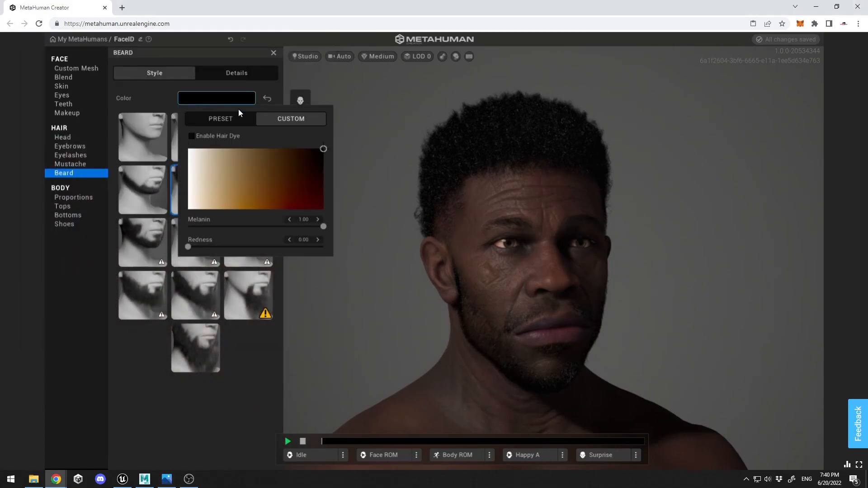
left_click(193, 136)
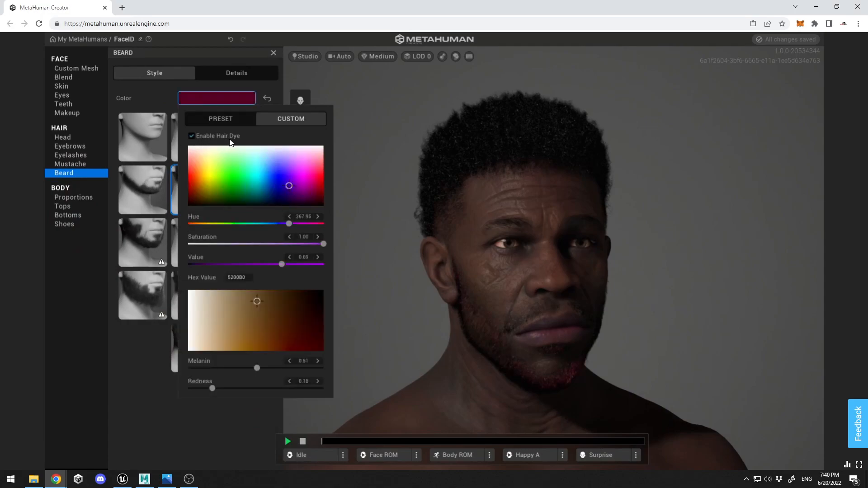
left_click_drag(277, 169, 333, 140)
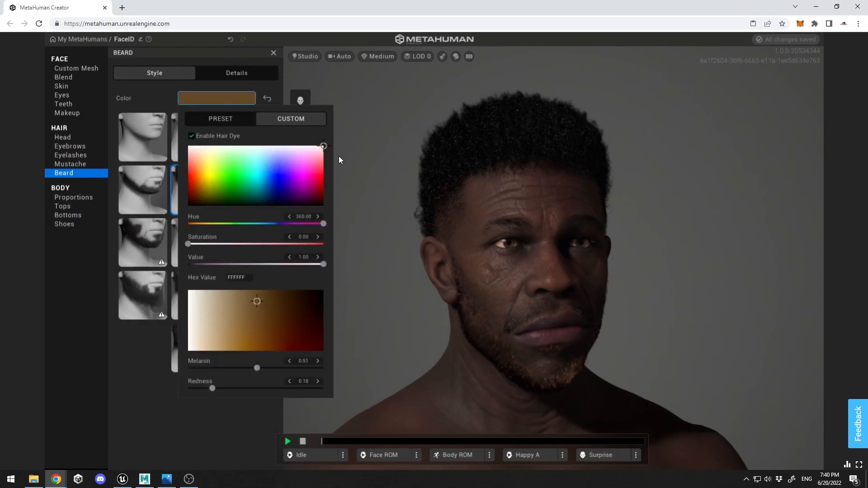
left_click(414, 263)
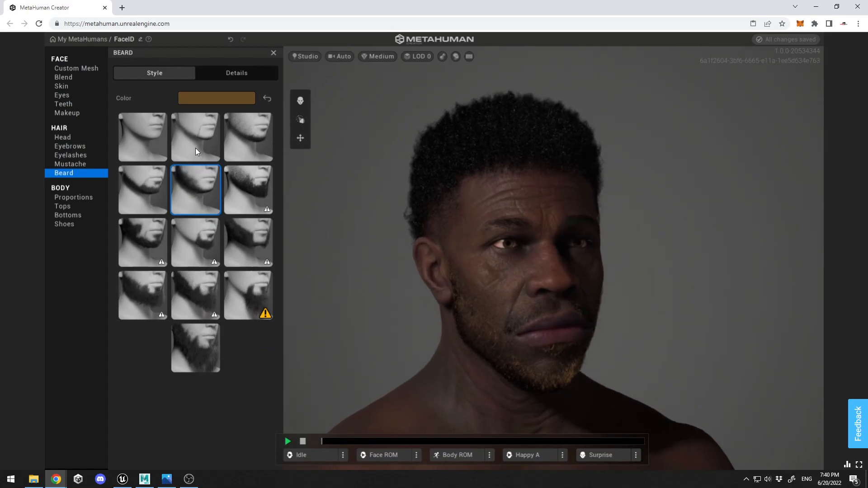
- Set the beard's Melanin and Redness to 0.00 and the dye's Value to 0.04, and check the beard around the face
left_click(204, 97)
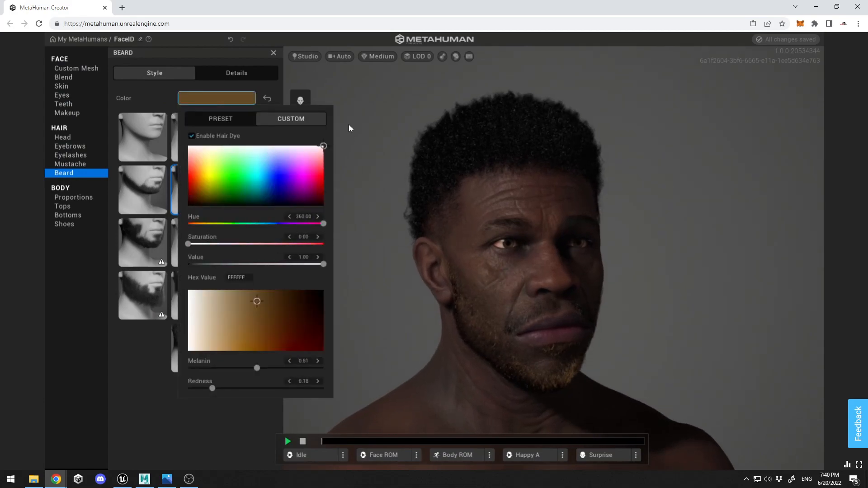
left_click_drag(261, 318, 168, 290)
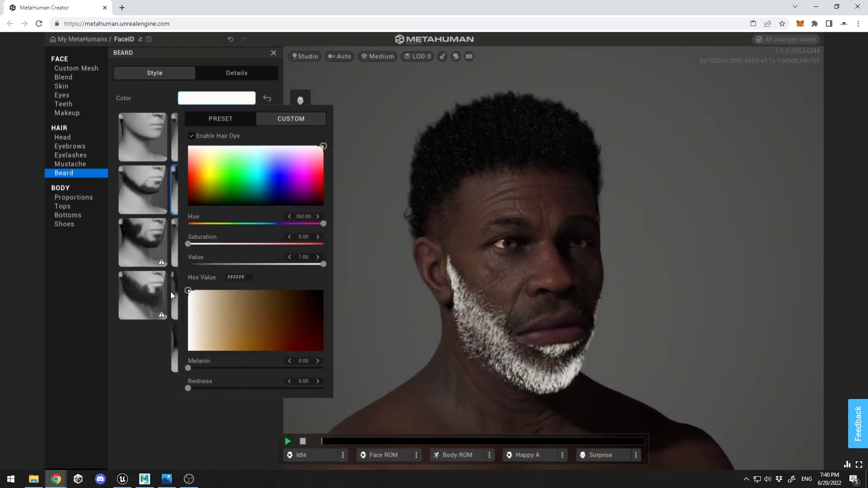
left_click_drag(323, 264, 194, 267)
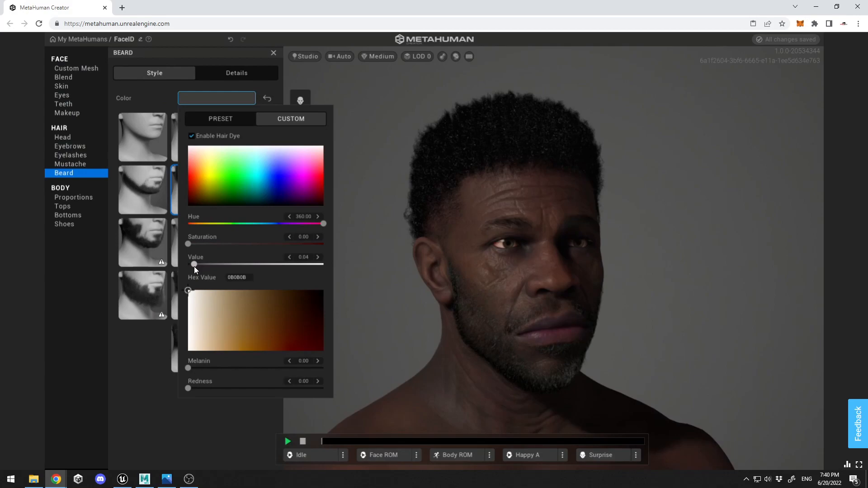
left_click_drag(647, 297, 588, 297)
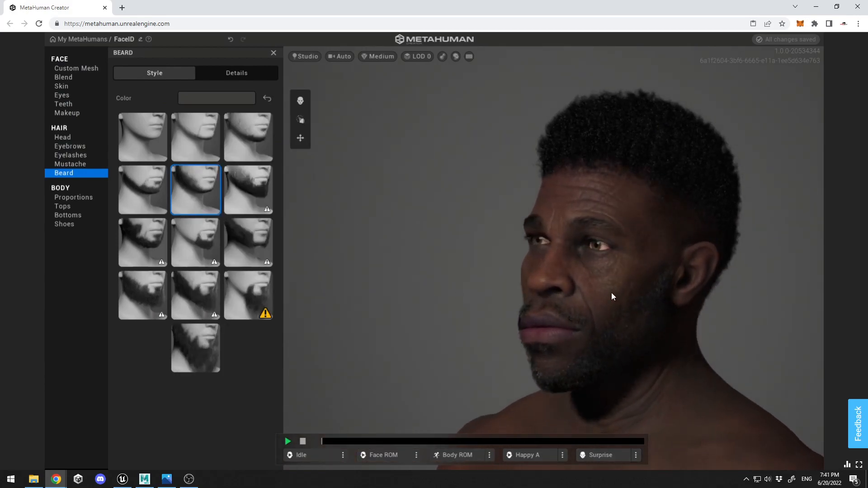
- Check the beard against the reference portrait, turn the head towards the front, and raise the beard dye's Value to 0.08
left_click(167, 479)
left_click(169, 479)
left_click_drag(452, 248, 534, 239)
left_click(221, 99)
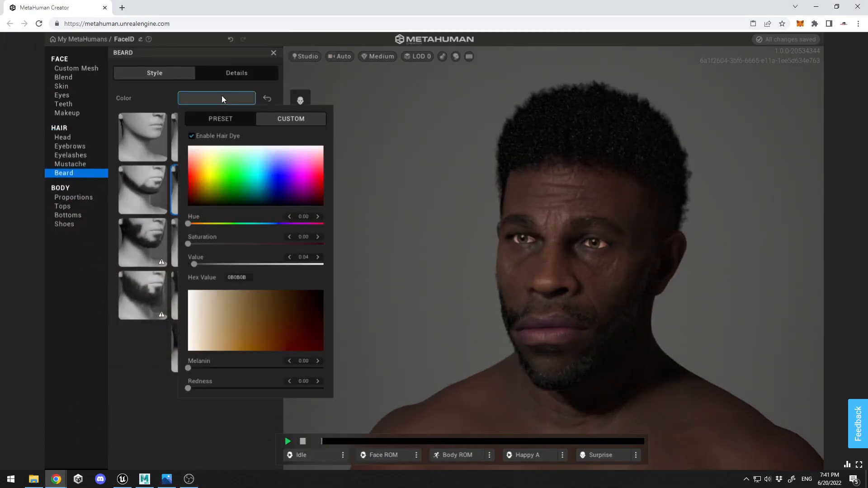
left_click_drag(196, 264, 198, 265)
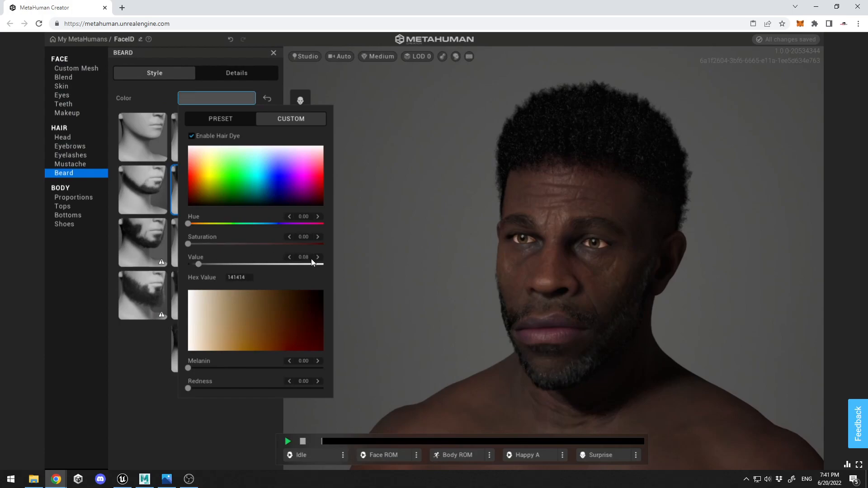
- Enable Hair Dye for the mustache's custom color, set Melanin and Redness to 0.00, and set the dye to white, FFFFFF
left_click(83, 164)
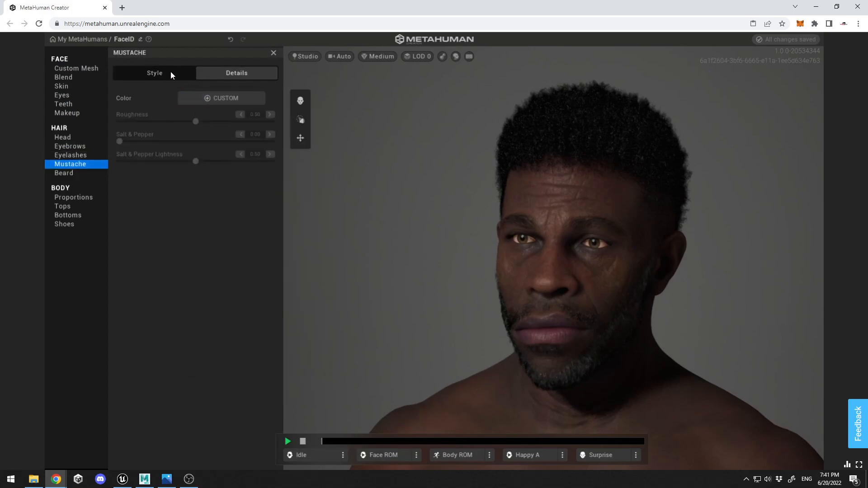
left_click(170, 72)
left_click(222, 97)
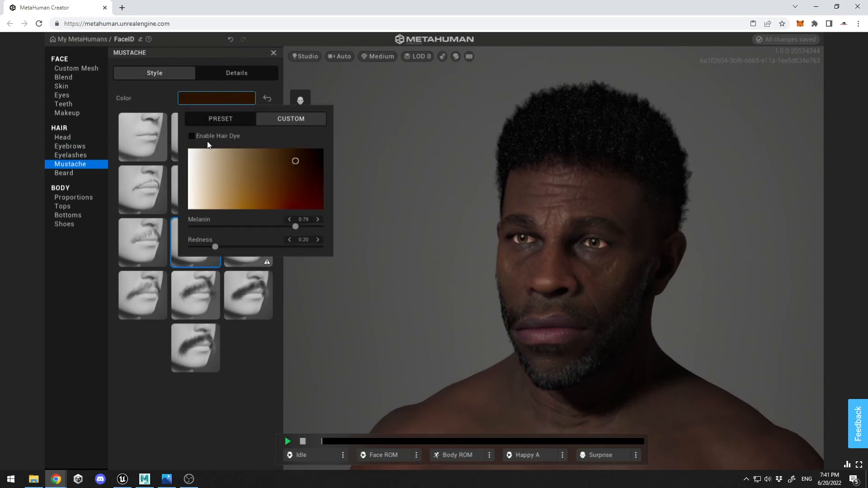
left_click(192, 136)
left_click_drag(241, 299, 179, 286)
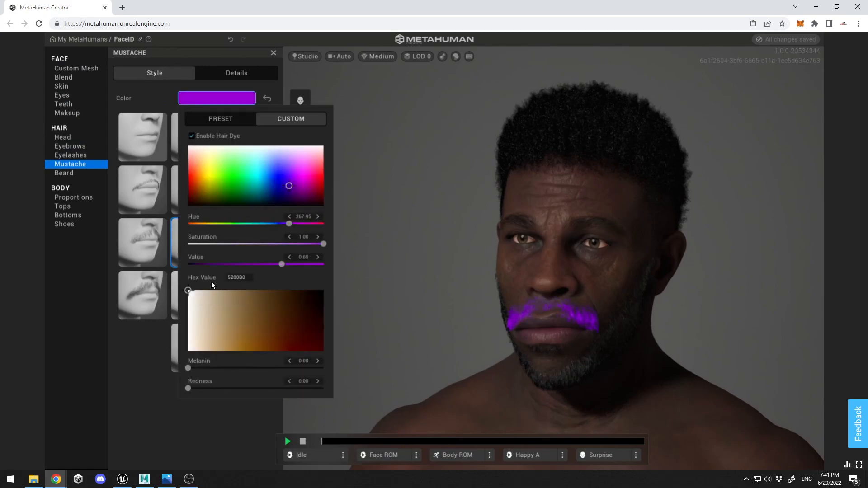
left_click_drag(292, 187, 357, 136)
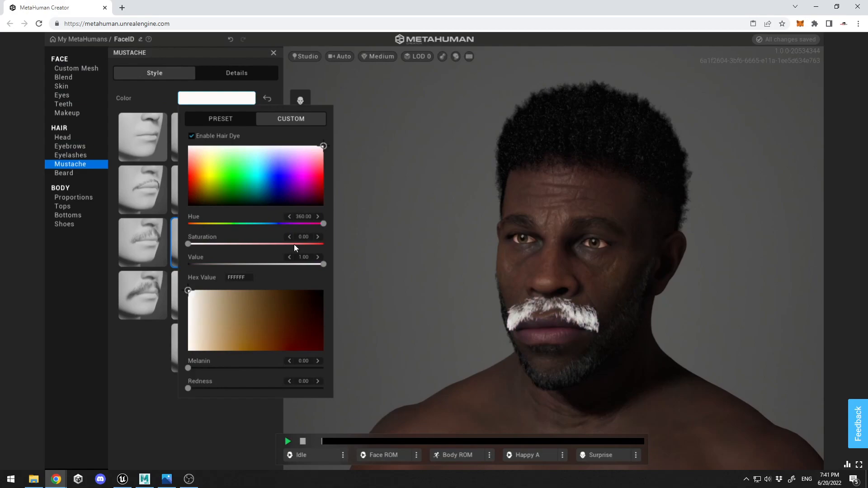
- Lower the mustache dye's Value to near black and compare the face with the reference portrait from several angles
left_click_drag(322, 265, 191, 268)
left_click_drag(625, 258, 408, 314)
left_click(168, 478)
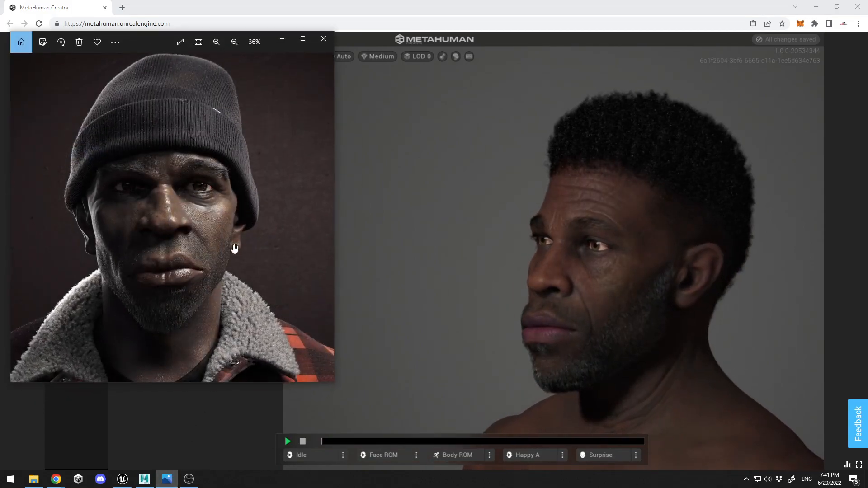
left_click_drag(642, 271, 769, 275)
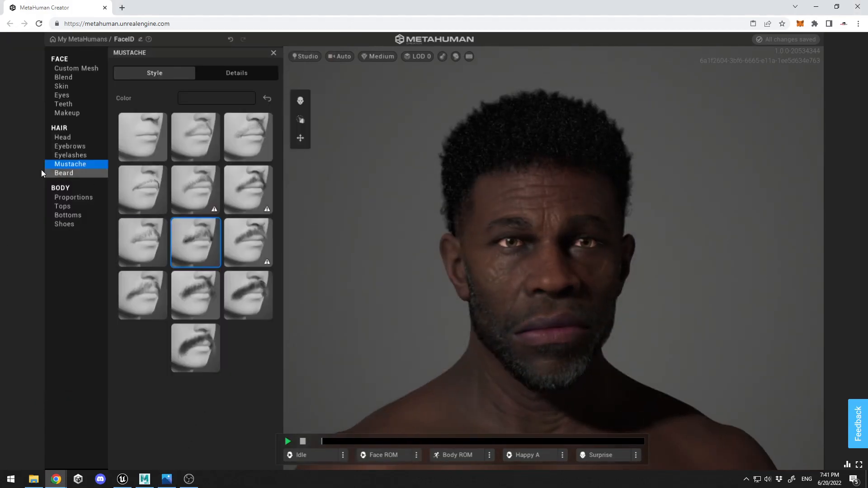
- Adjust the Head scale in the body proportions, keeping the tall muscular male body
left_click(73, 175)
left_click(74, 199)
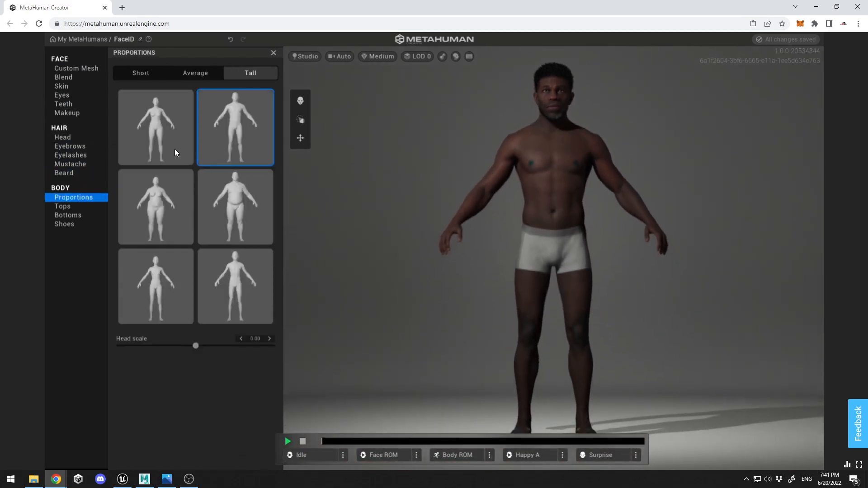
mouse_move(197, 346)
left_mouse_down()
mouse_move(246, 349)
mouse_move(184, 351)
mouse_move(195, 354)
left_mouse_up()
left_click(270, 339)
left_click(268, 339)
- Dress the MetaHuman in the long-sleeved button-up collared shirt as its top
left_click(85, 205)
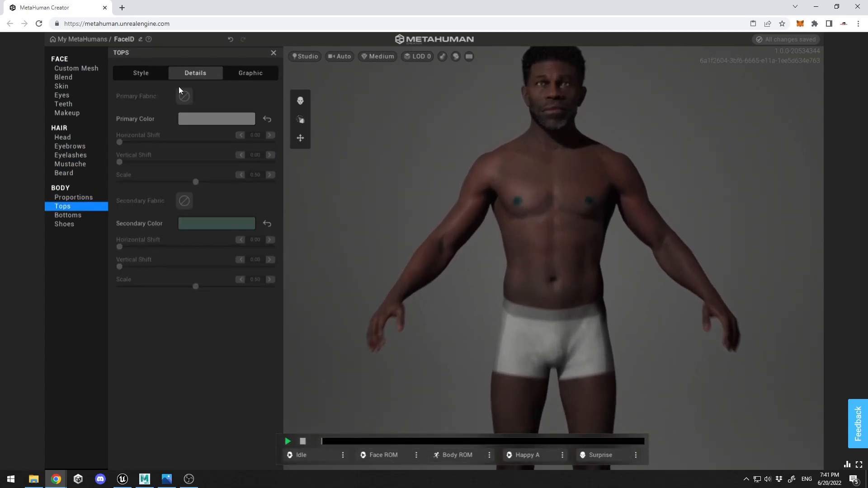
left_click(148, 73)
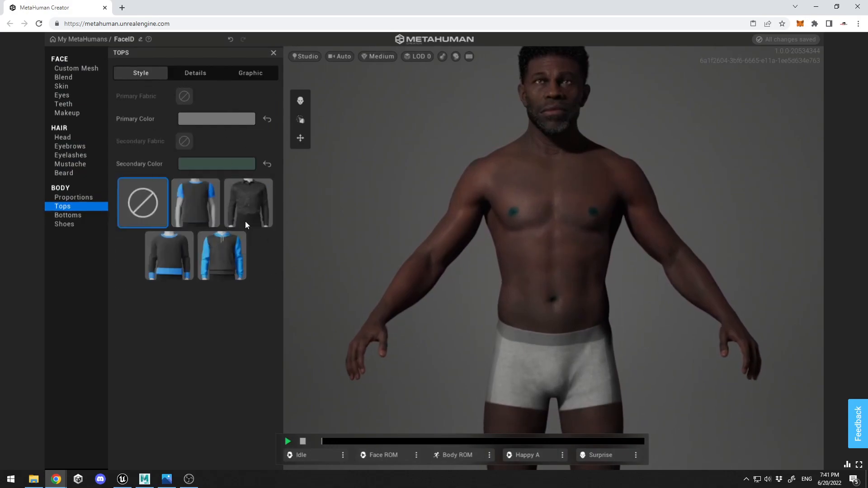
left_click(256, 197)
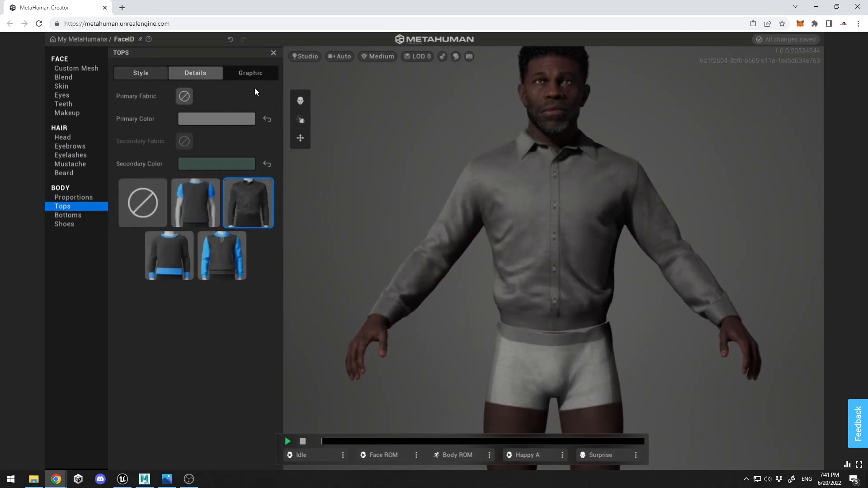
- Choose the long dark jeans as bottoms and the two-tone dress shoes as footwear
left_click(93, 216)
left_click(148, 72)
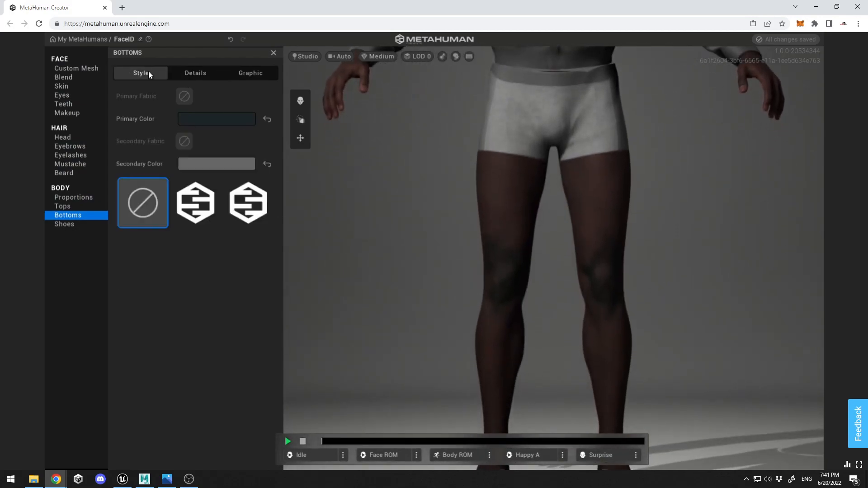
left_click(254, 208)
left_click(72, 224)
left_click(148, 74)
left_click(257, 256)
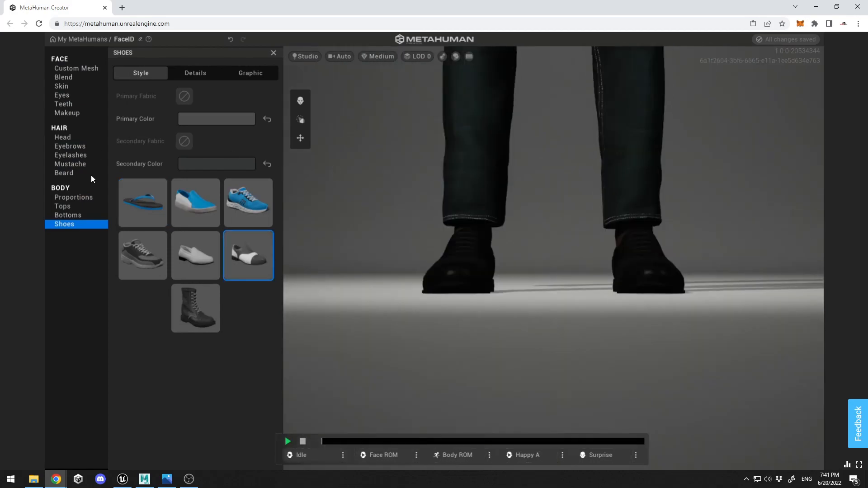
- Play the Idle animation, compare the moving face with the reference portrait, and pause the playback
left_click(313, 455)
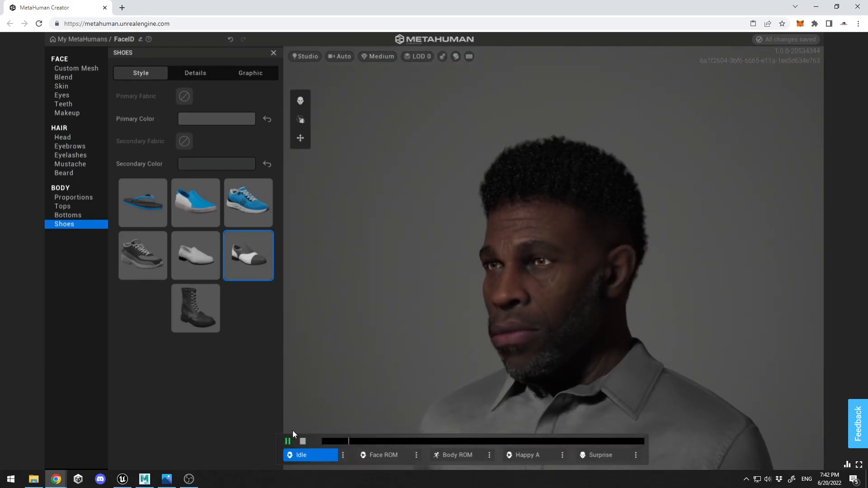
left_click(167, 479)
left_click(578, 278)
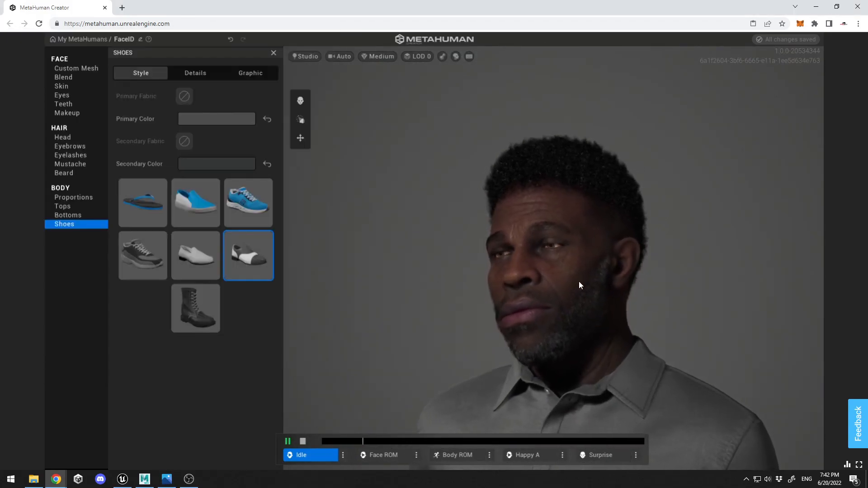
left_click(167, 479)
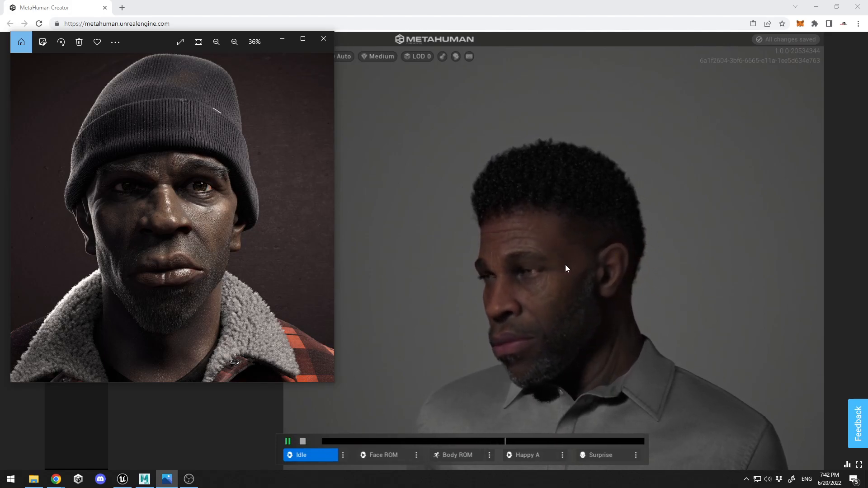
left_click(620, 273)
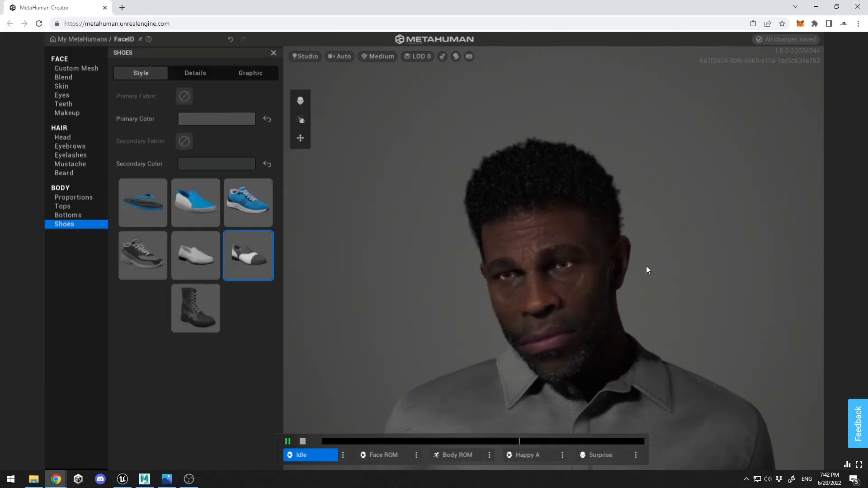
left_click(170, 477)
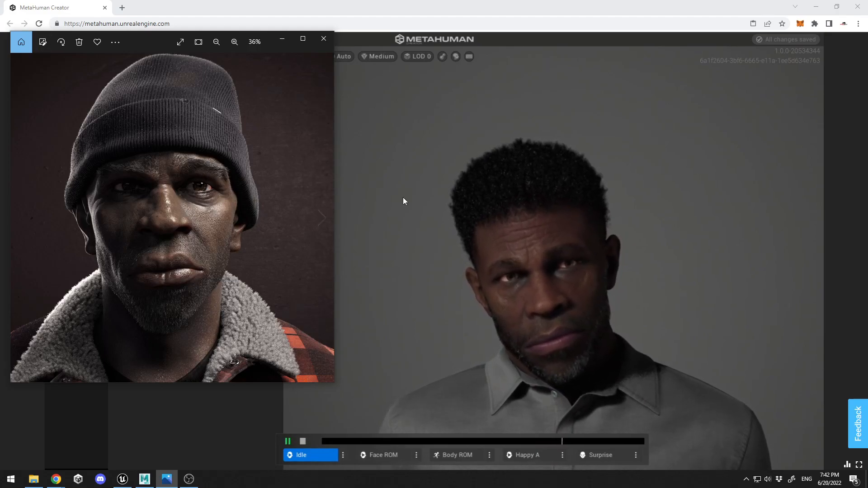
left_click(283, 39)
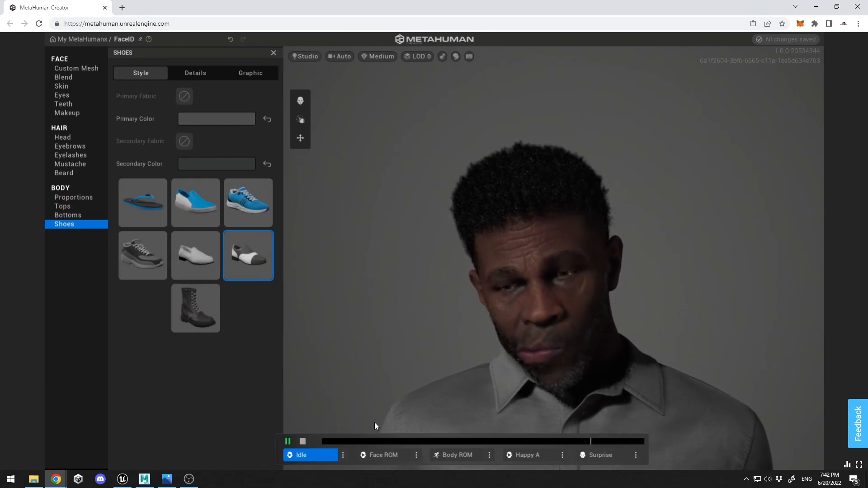
left_click(287, 442)
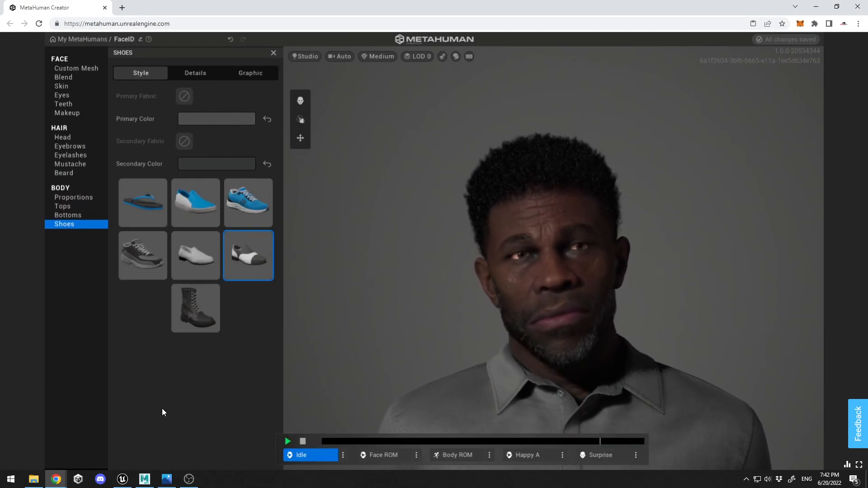
- Switch to Unreal Editor, open Quixel Bridge and show the My MetaHumans collection
left_click(123, 479)
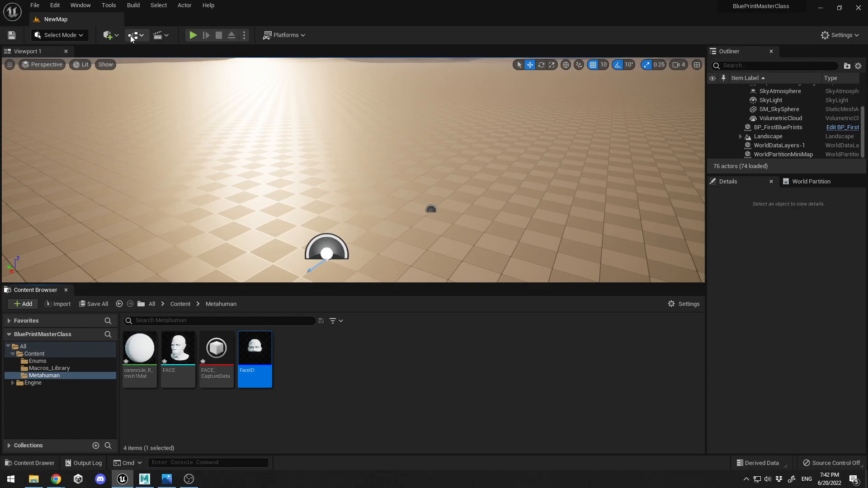
left_click(84, 5)
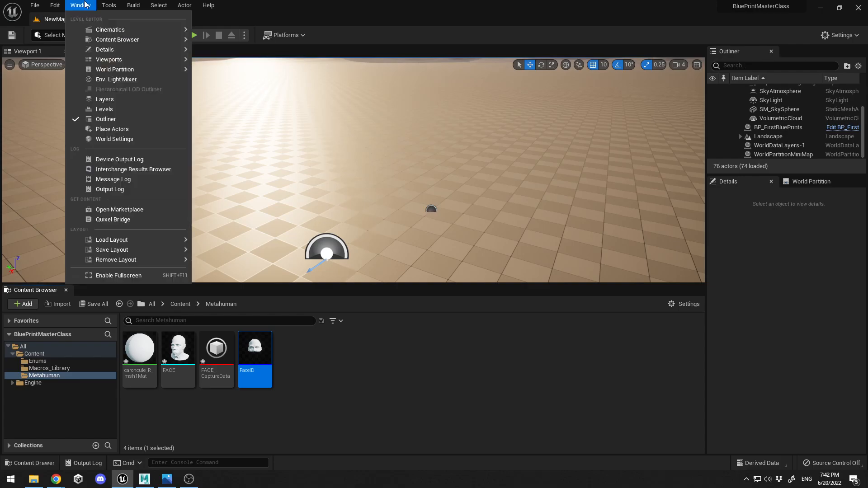
left_click(85, 5)
left_click(81, 5)
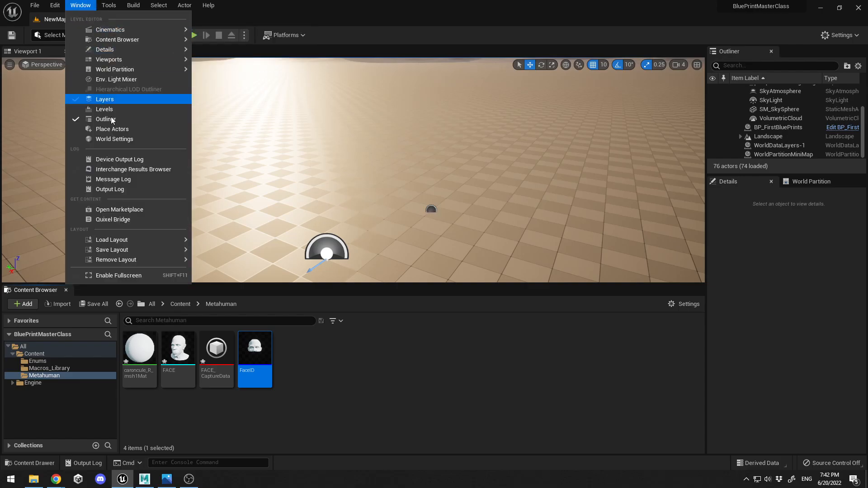
left_click(123, 221)
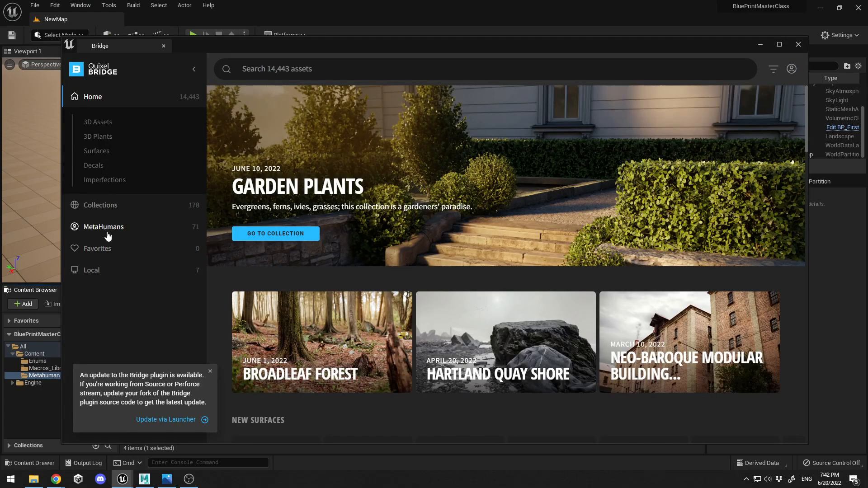
left_click(90, 228)
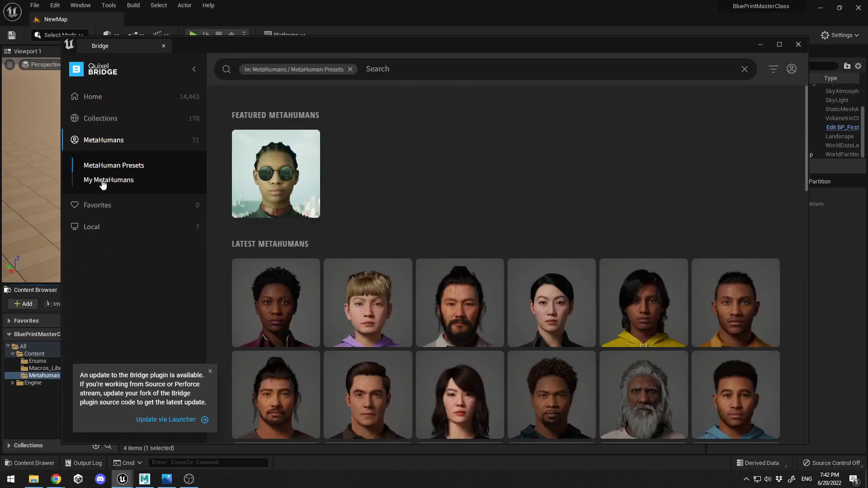
left_click(102, 182)
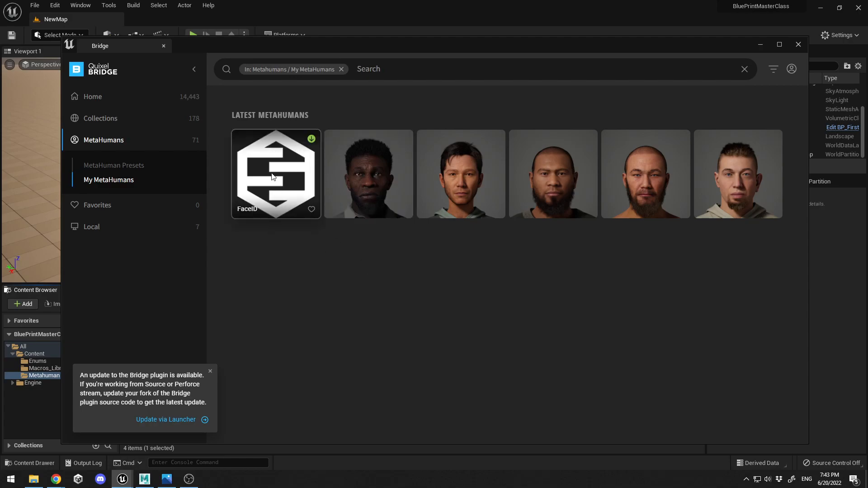
- Select the bearded FaceID MetaHuman, set its download quality to Highest Quality, and close Bridge
left_click(362, 188)
left_click(643, 425)
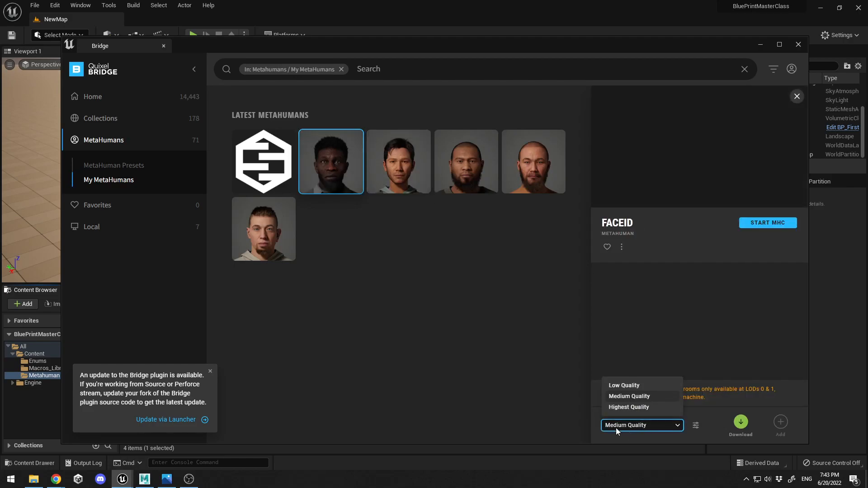
left_click(627, 407)
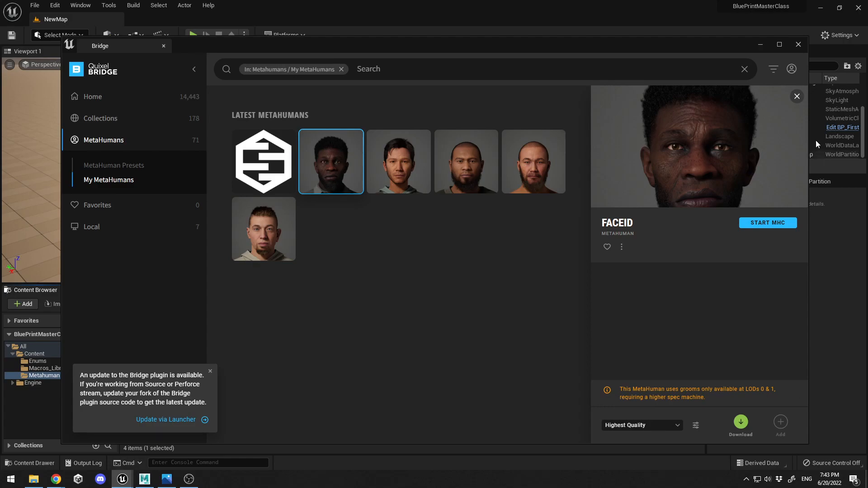
left_click(798, 44)
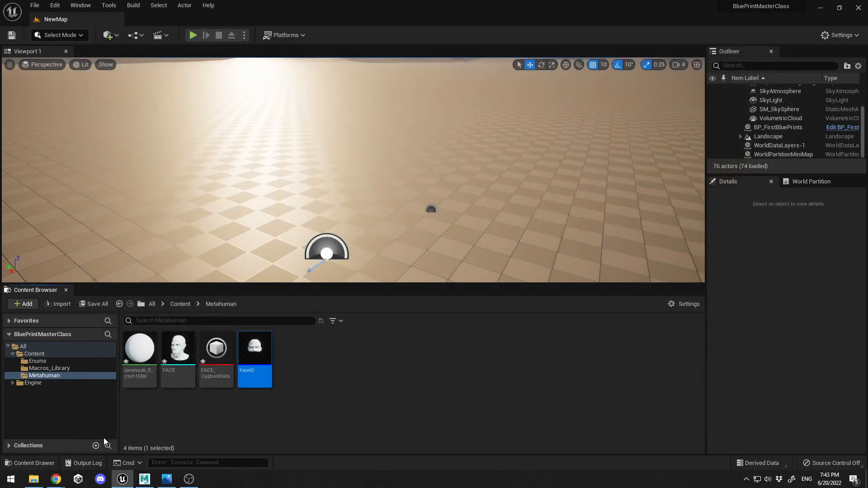